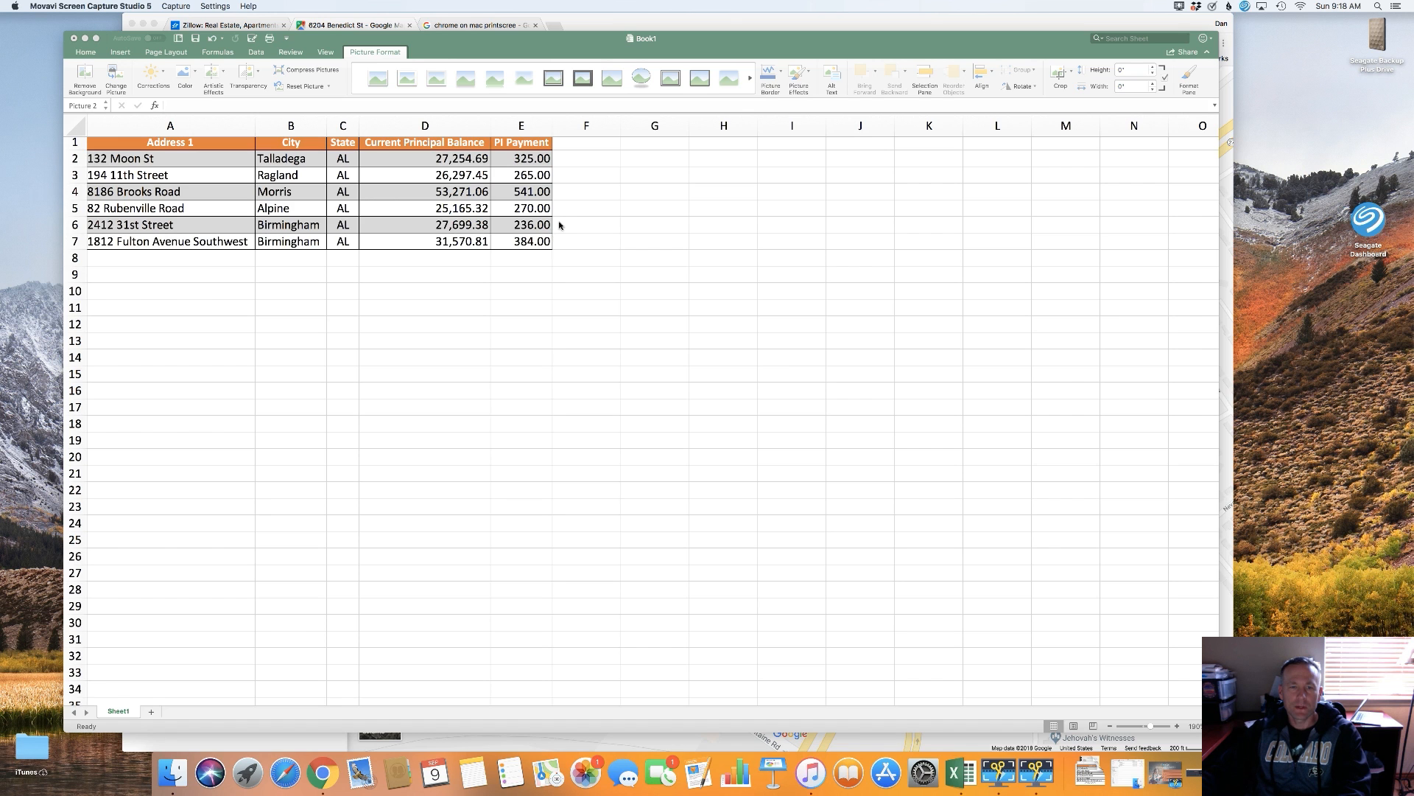
# Add the column headers "Zillow" in F1 and "Google Maps" in G1, beside the PI Payment column.
pyautogui.scroll(2, 560, 221)
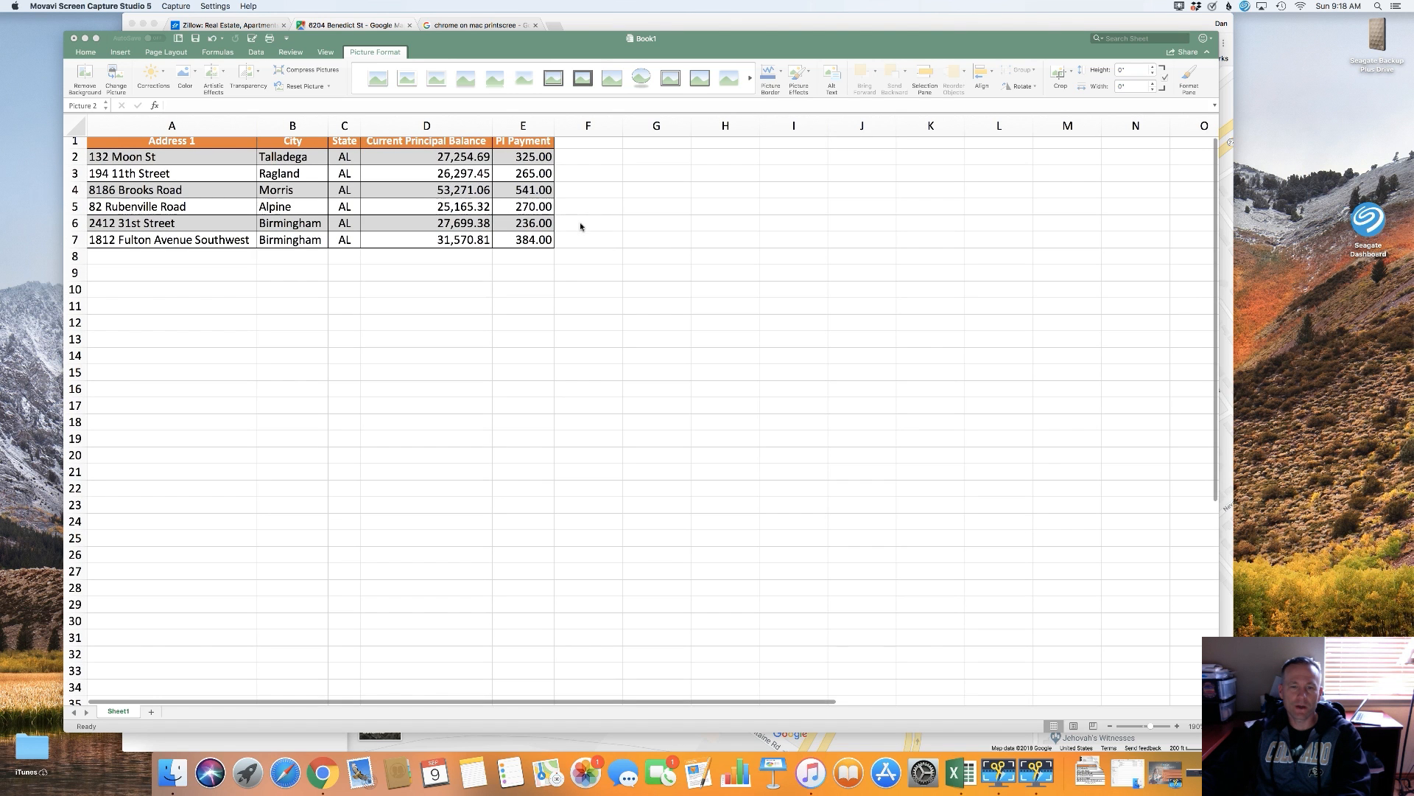
pyautogui.click(586, 146)
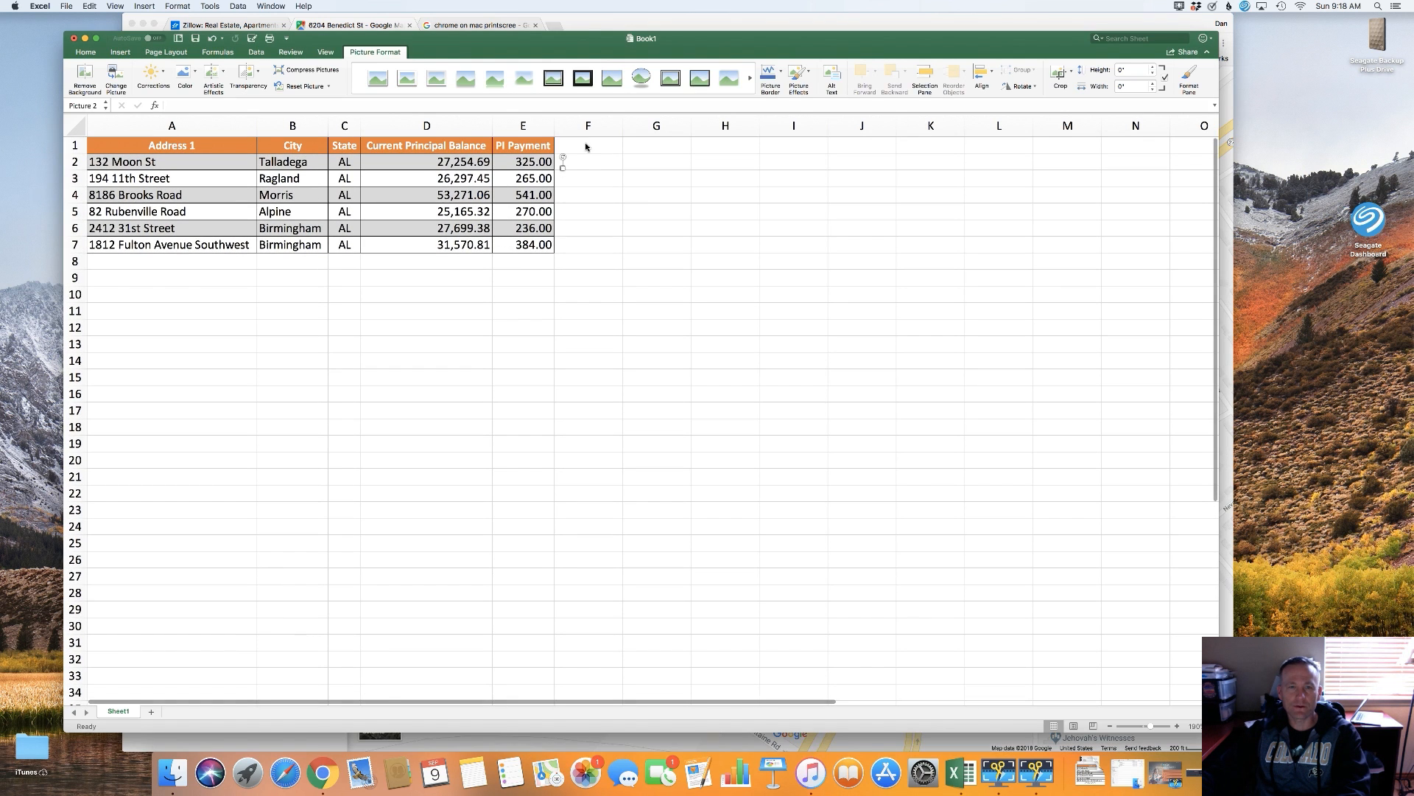
pyautogui.click(586, 145)
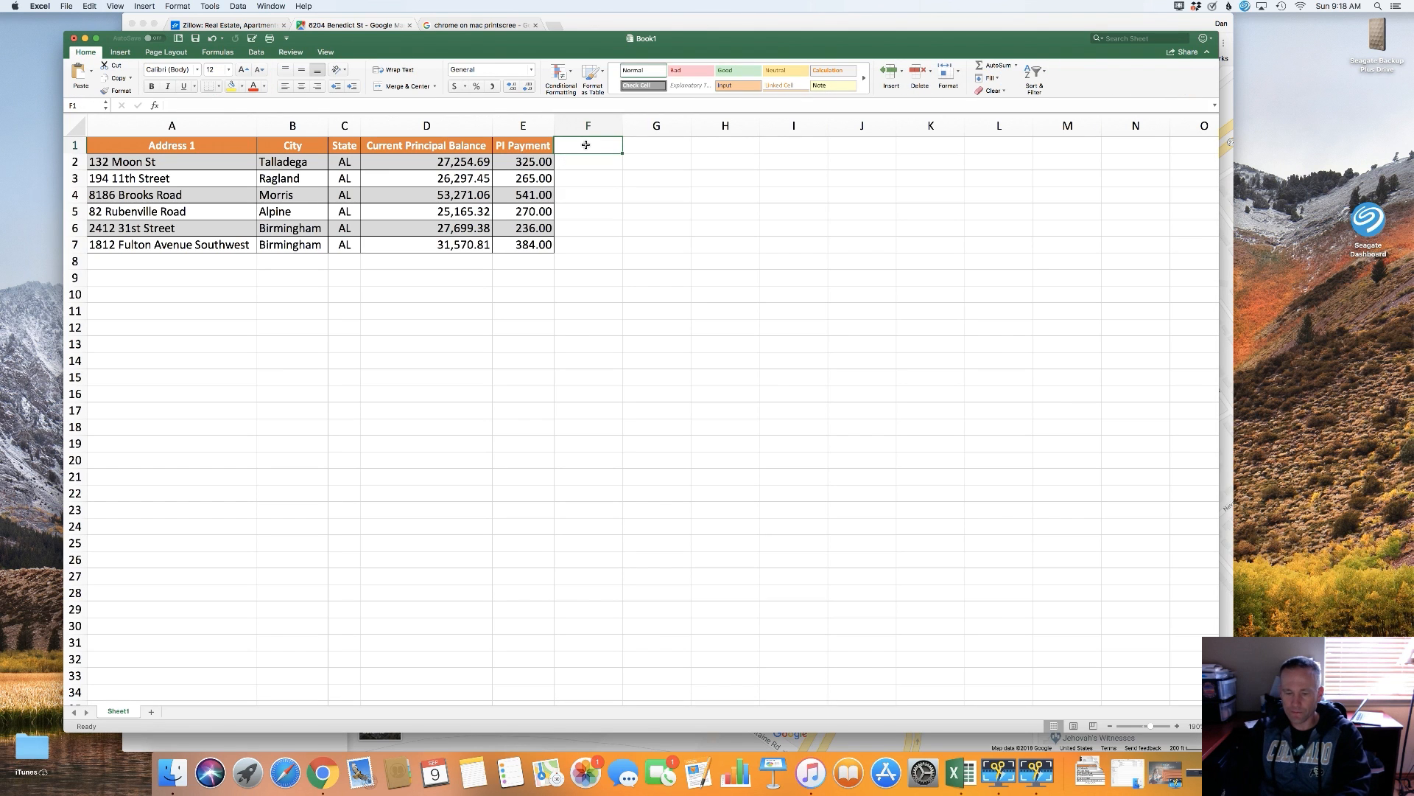
pyautogui.write('Zillow')
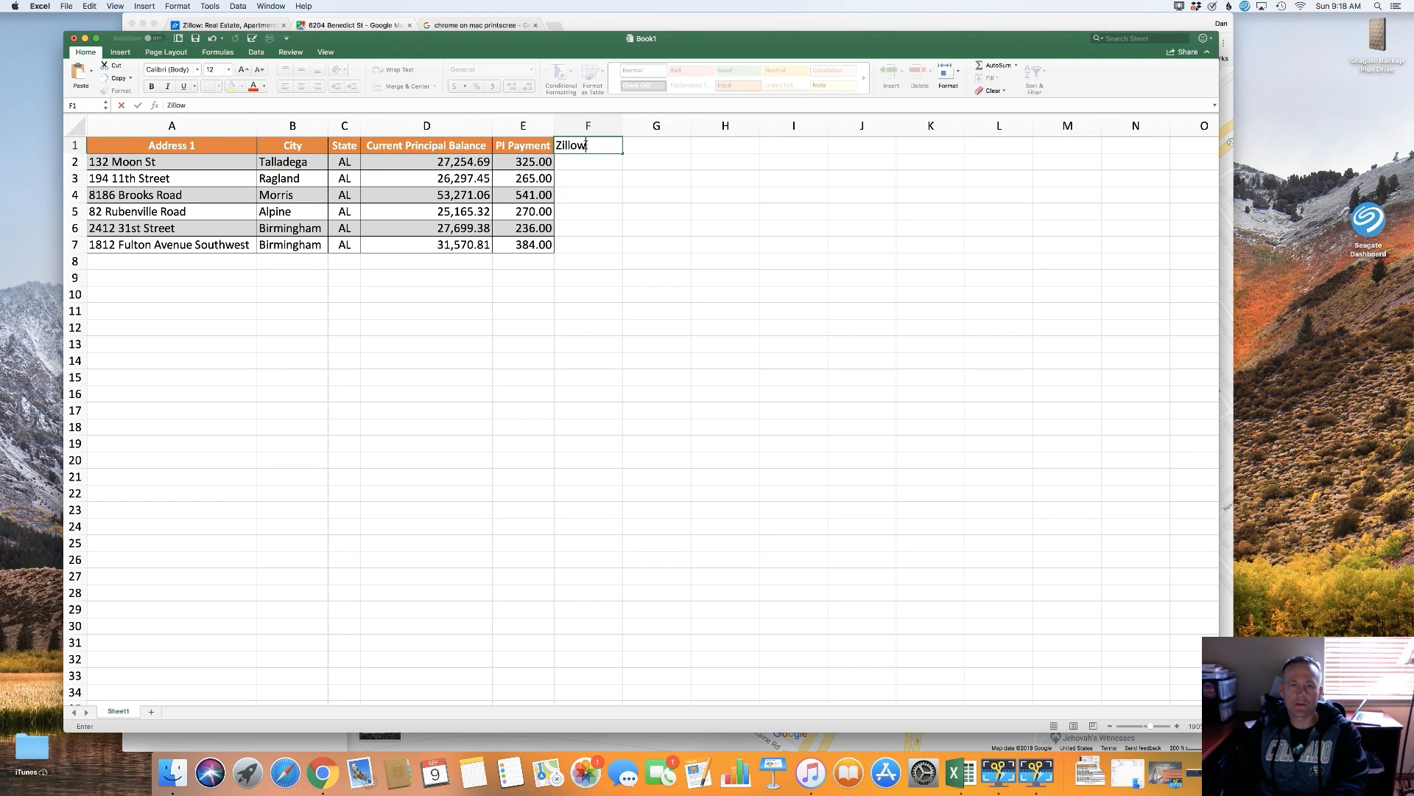
pyautogui.press('Tab')
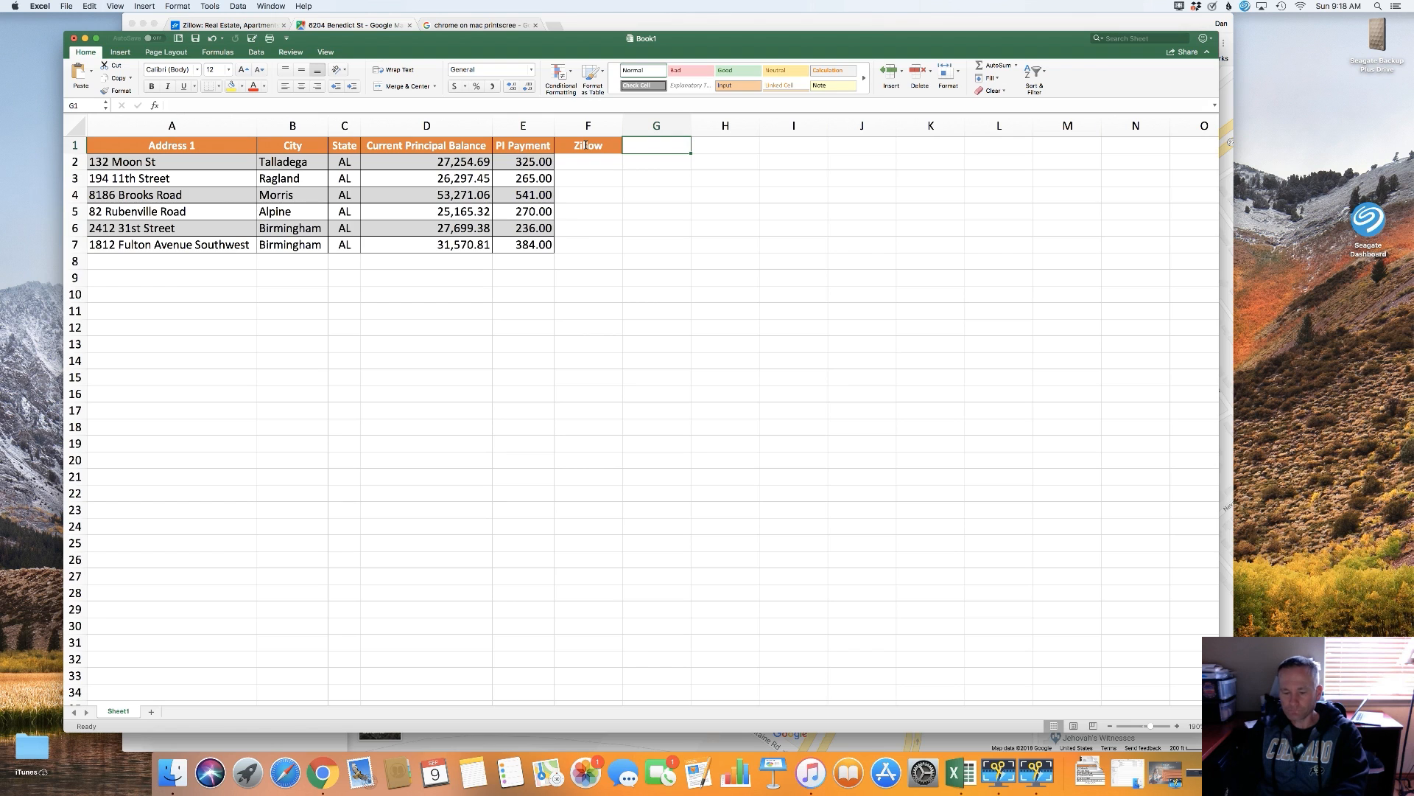
pyautogui.write('Google')
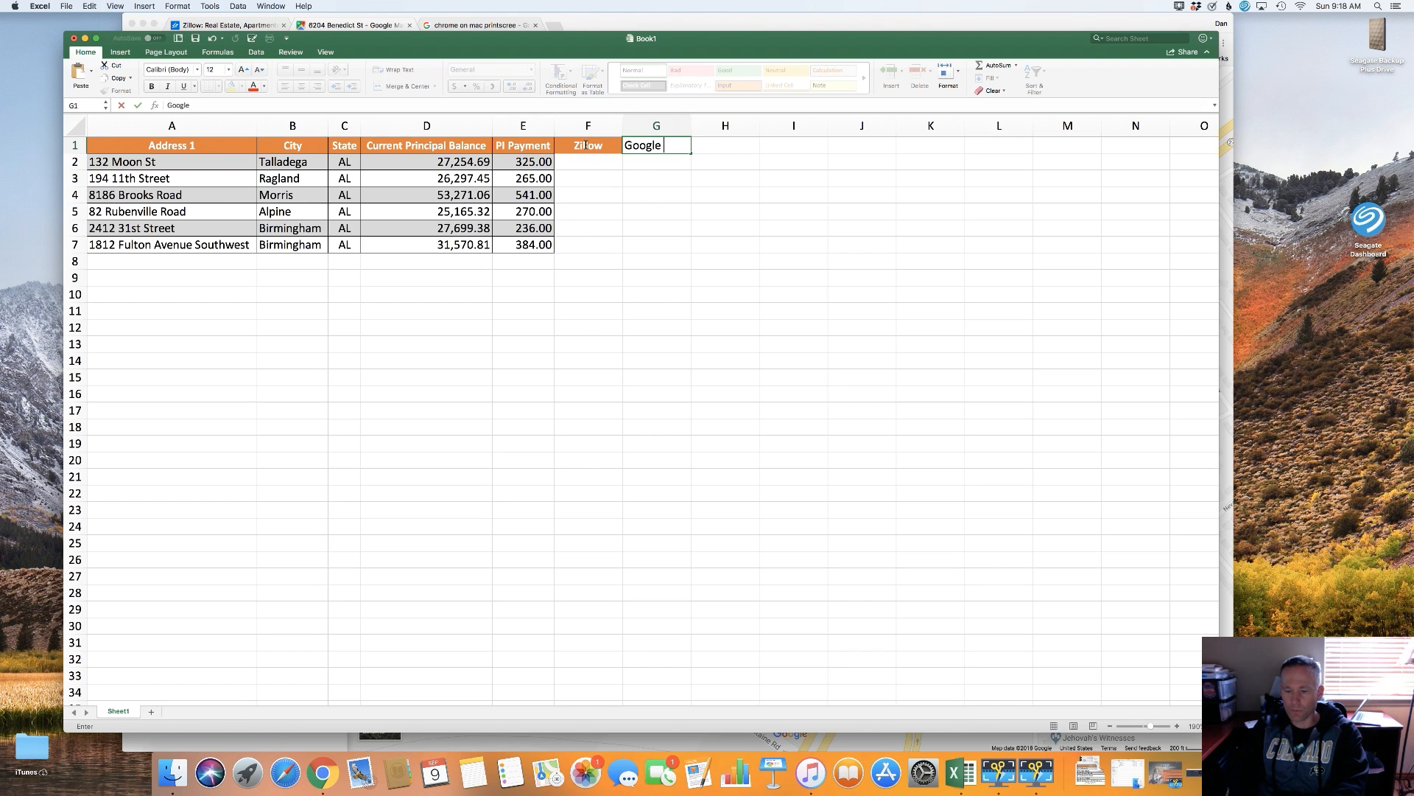
pyautogui.press('Return')
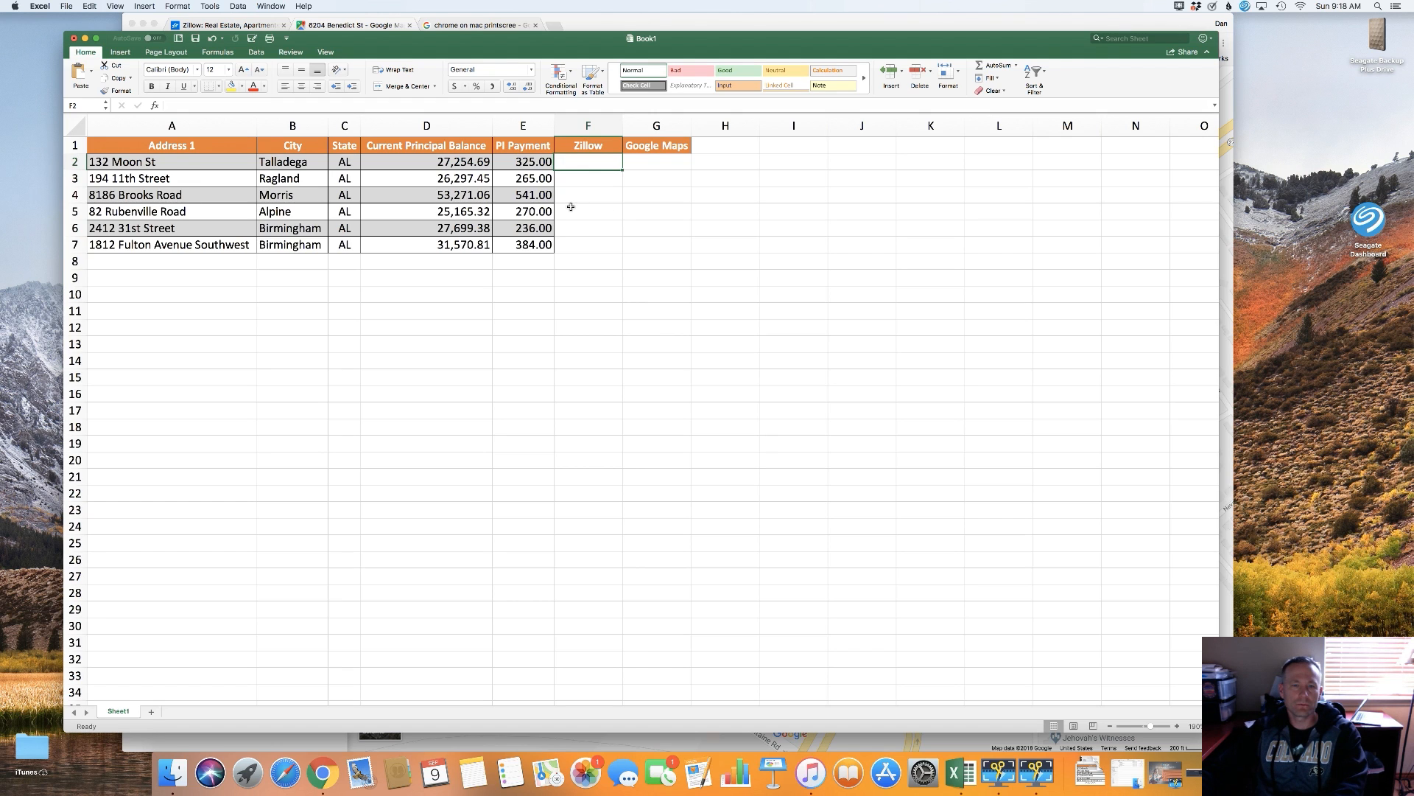
# Copy the address, city and state cells of the property in row 3.
pyautogui.scroll(-1, 229, 178)
pyautogui.click(229, 178)
pyautogui.moveTo(249, 177); pyautogui.dragTo(439, 177)
pyautogui.moveTo(326, 173); pyautogui.dragTo(343, 174)
pyautogui.press('super+c')
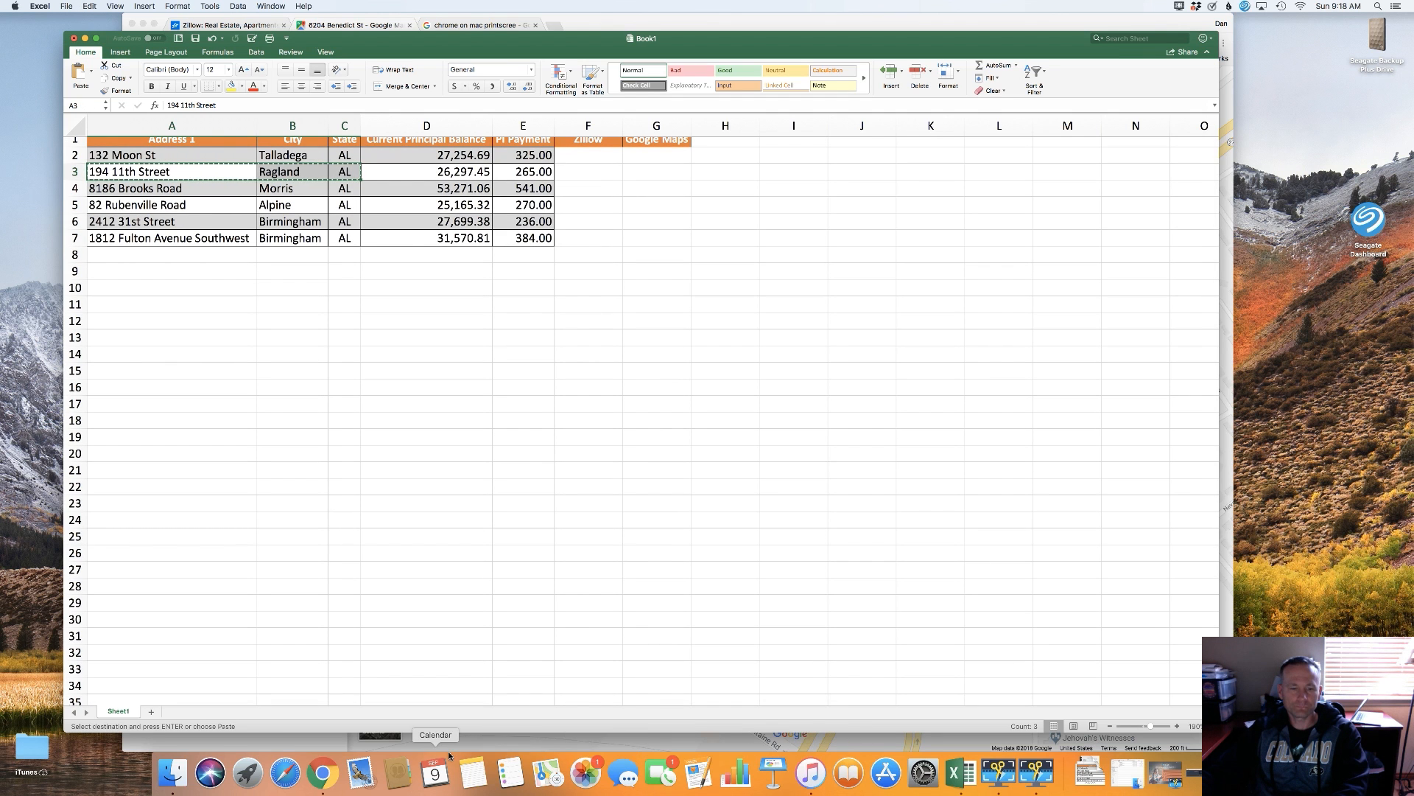
# Switch to Chrome and search Zillow's home page for the copied property address.
pyautogui.click(322, 772)
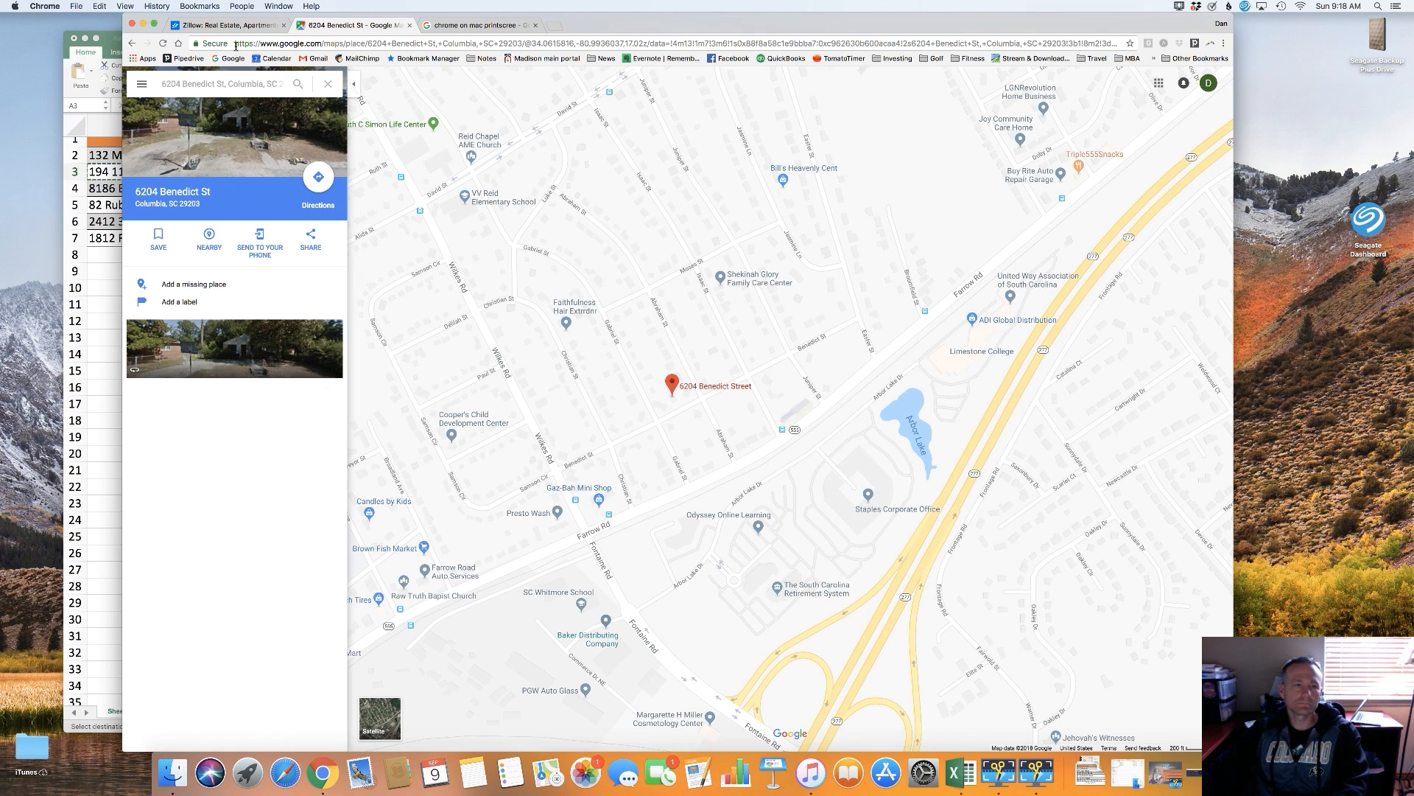
pyautogui.click(224, 25)
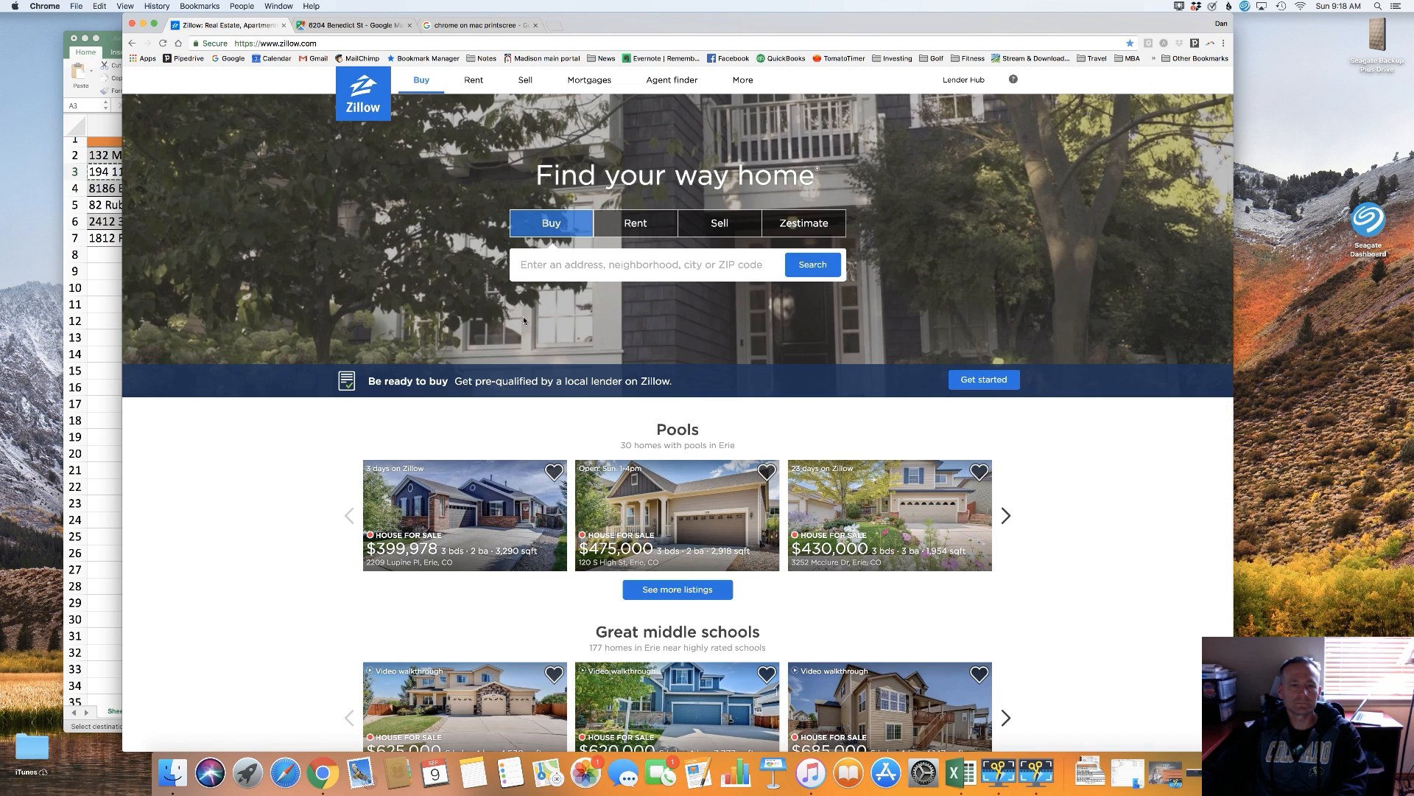
pyautogui.click(553, 266)
pyautogui.press('super+v')
pyautogui.press('Return')
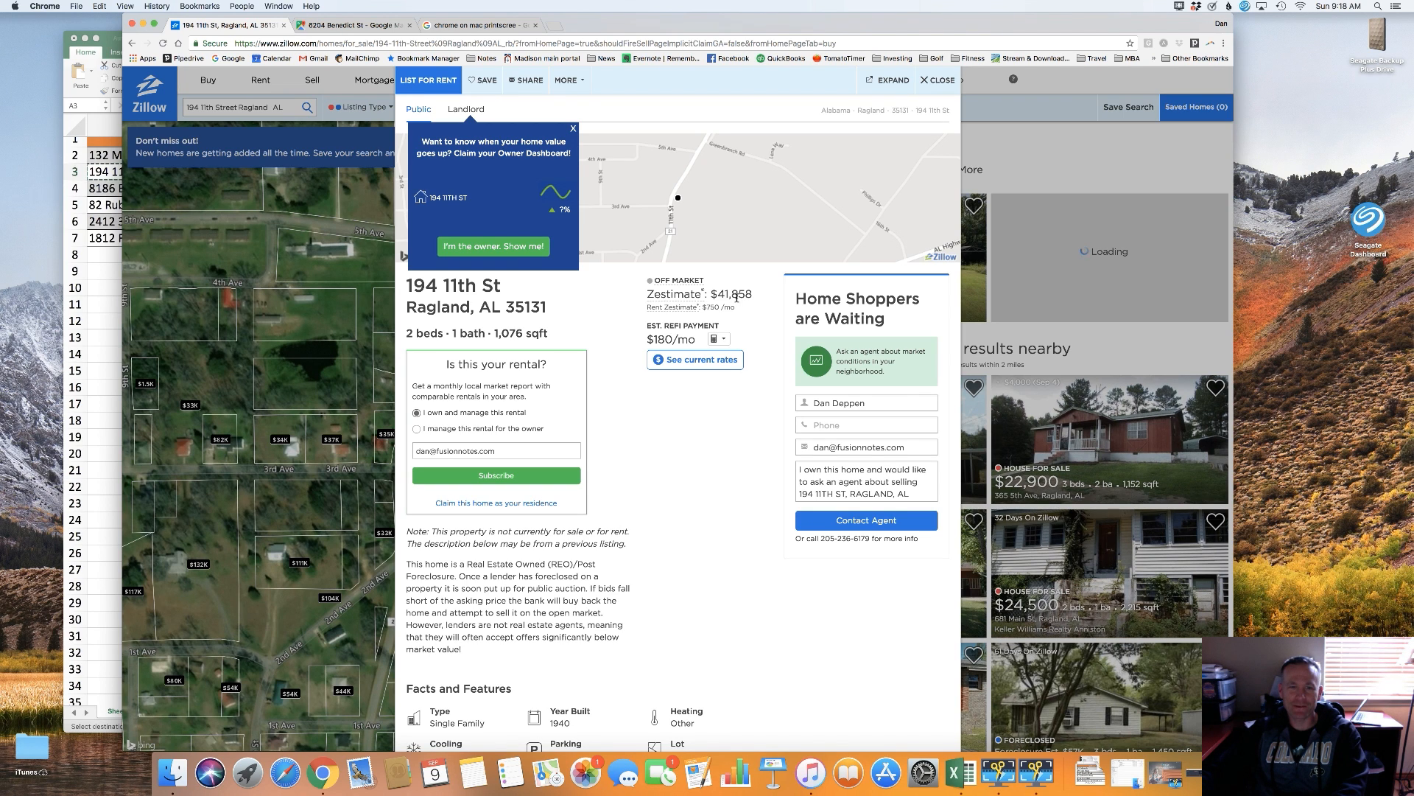
# Copy the web address of the property's Zillow page.
pyautogui.scroll(-1, 740, 288)
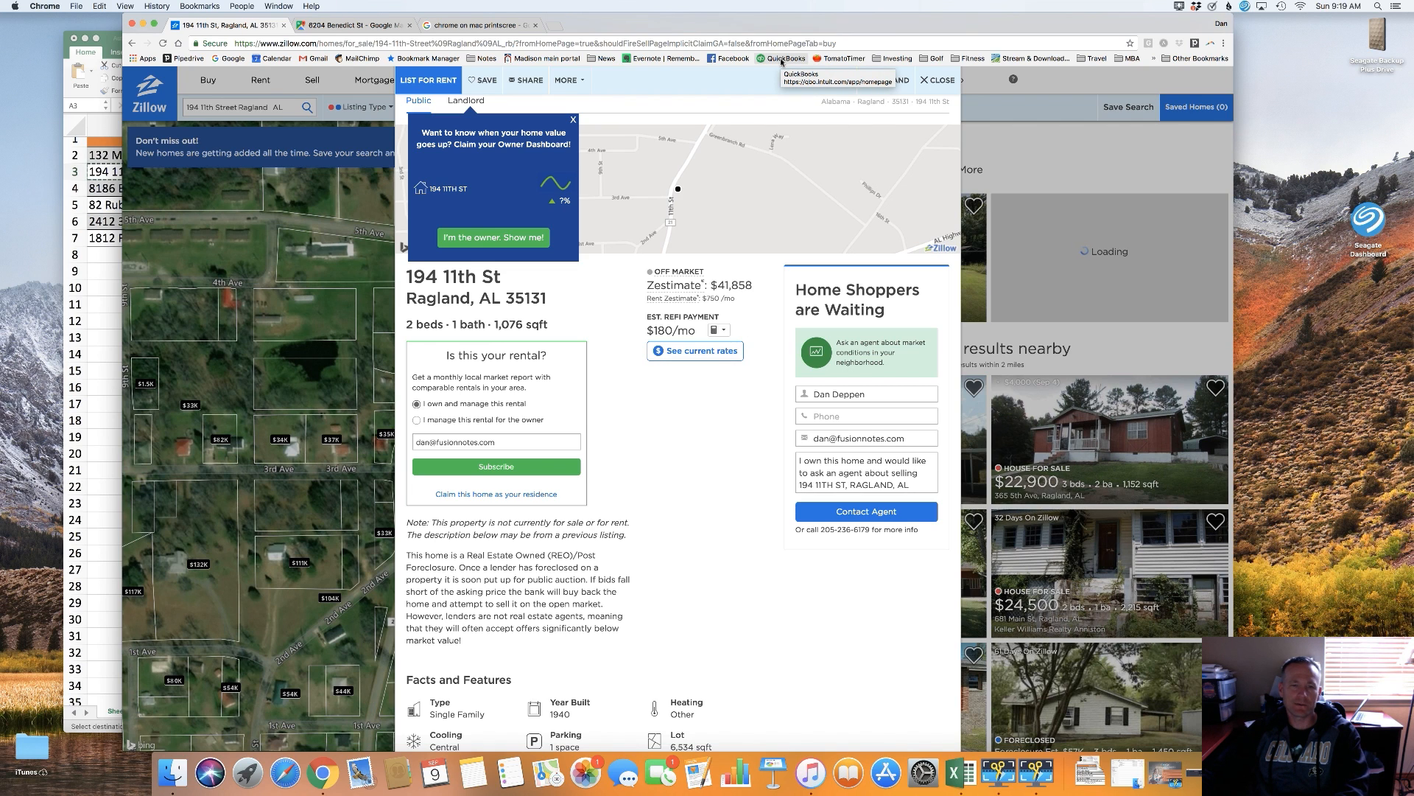
pyautogui.click(756, 46)
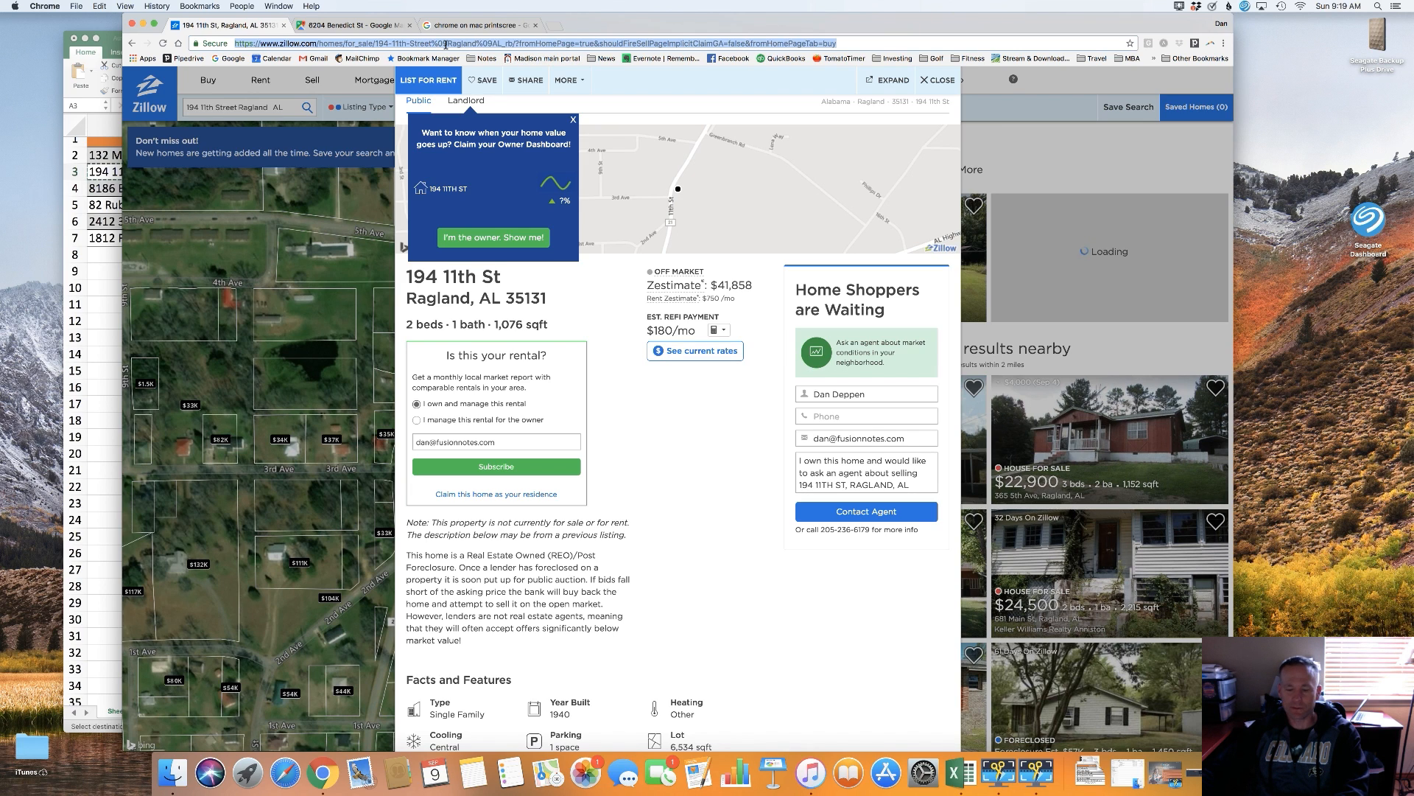
pyautogui.press('super+c')
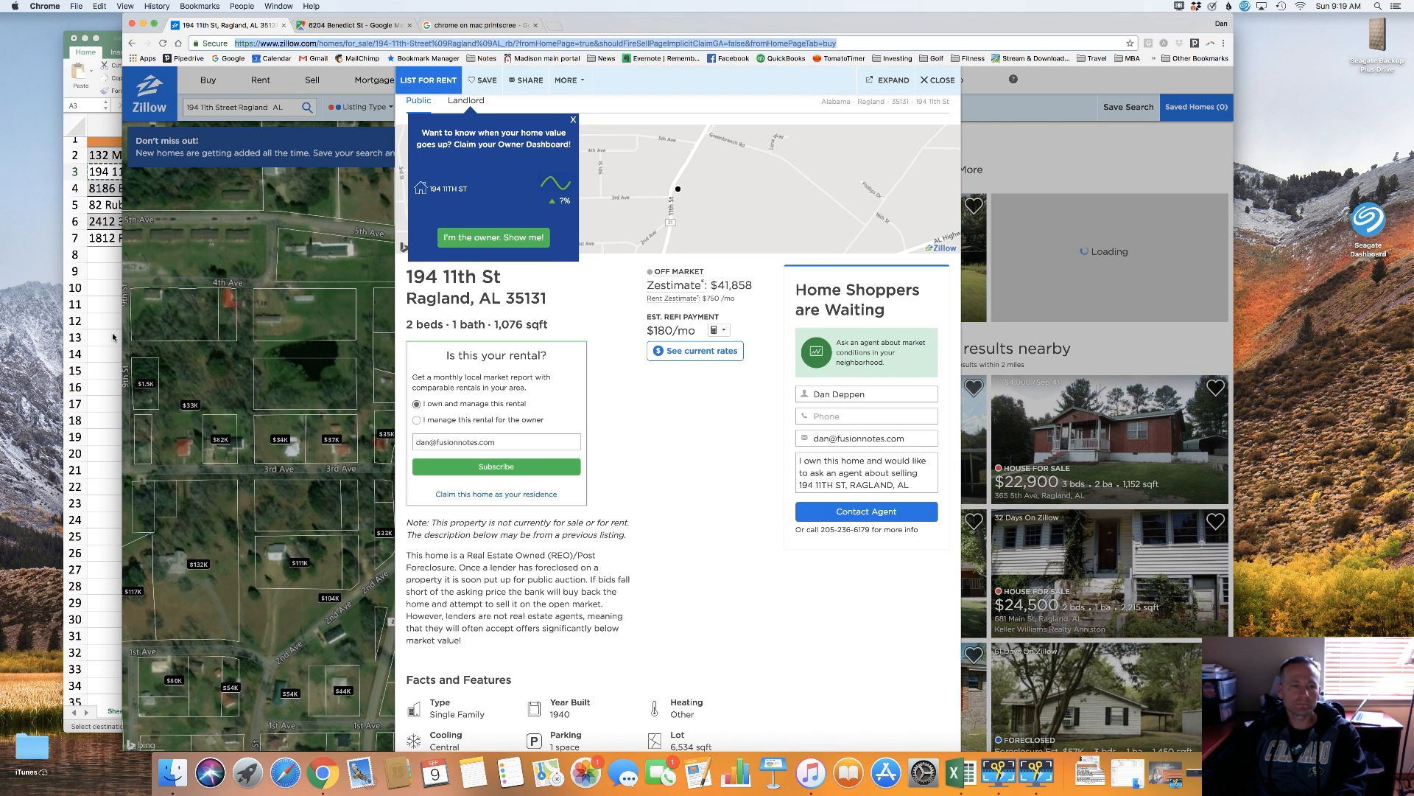
# Switch back to Excel and enter 41800 as the Zillow value in F3.
pyautogui.click(99, 306)
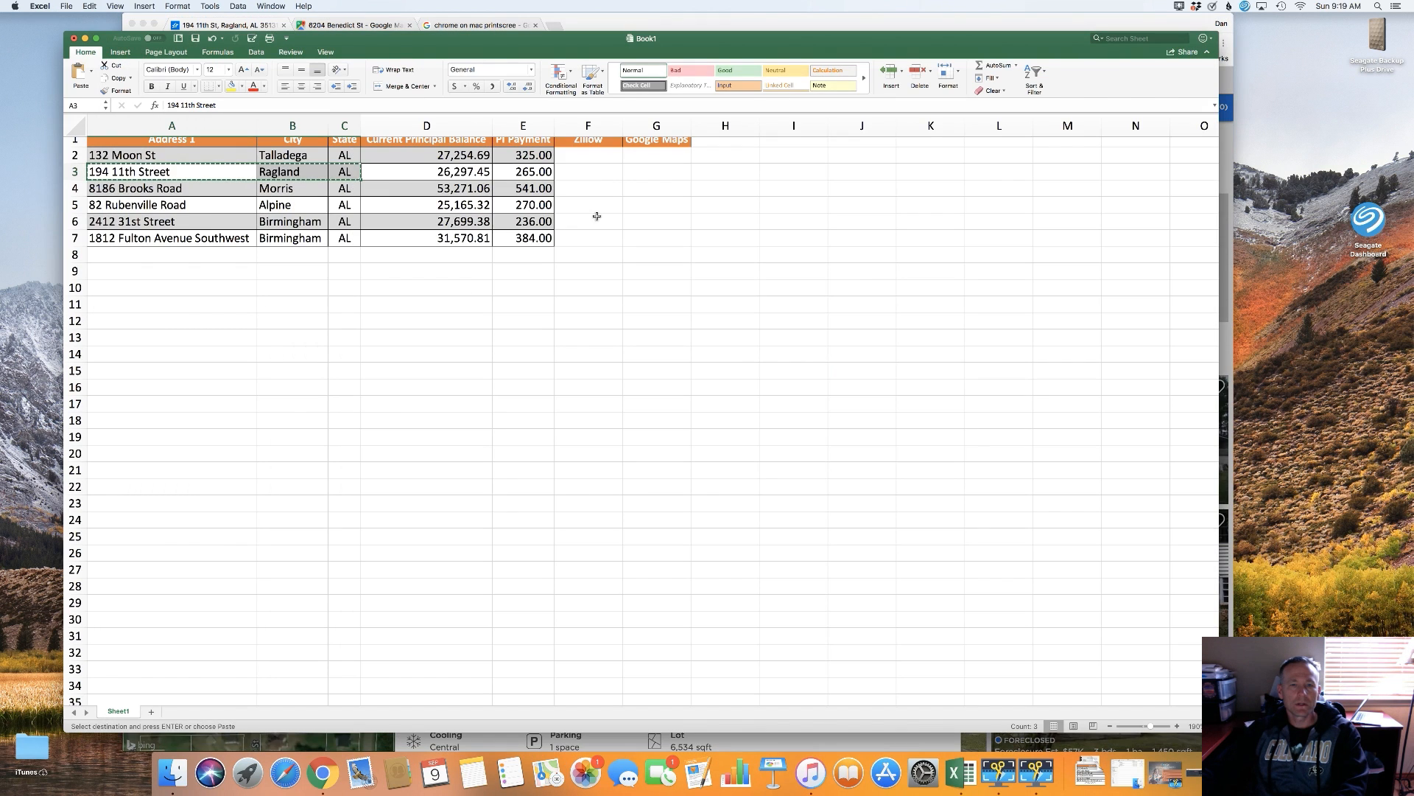
pyautogui.click(592, 176)
pyautogui.write('41800')
pyautogui.press('Return')
# Hyperlink the 41800 value in F3 to the copied Zillow page address.
pyautogui.rightClick(593, 177)
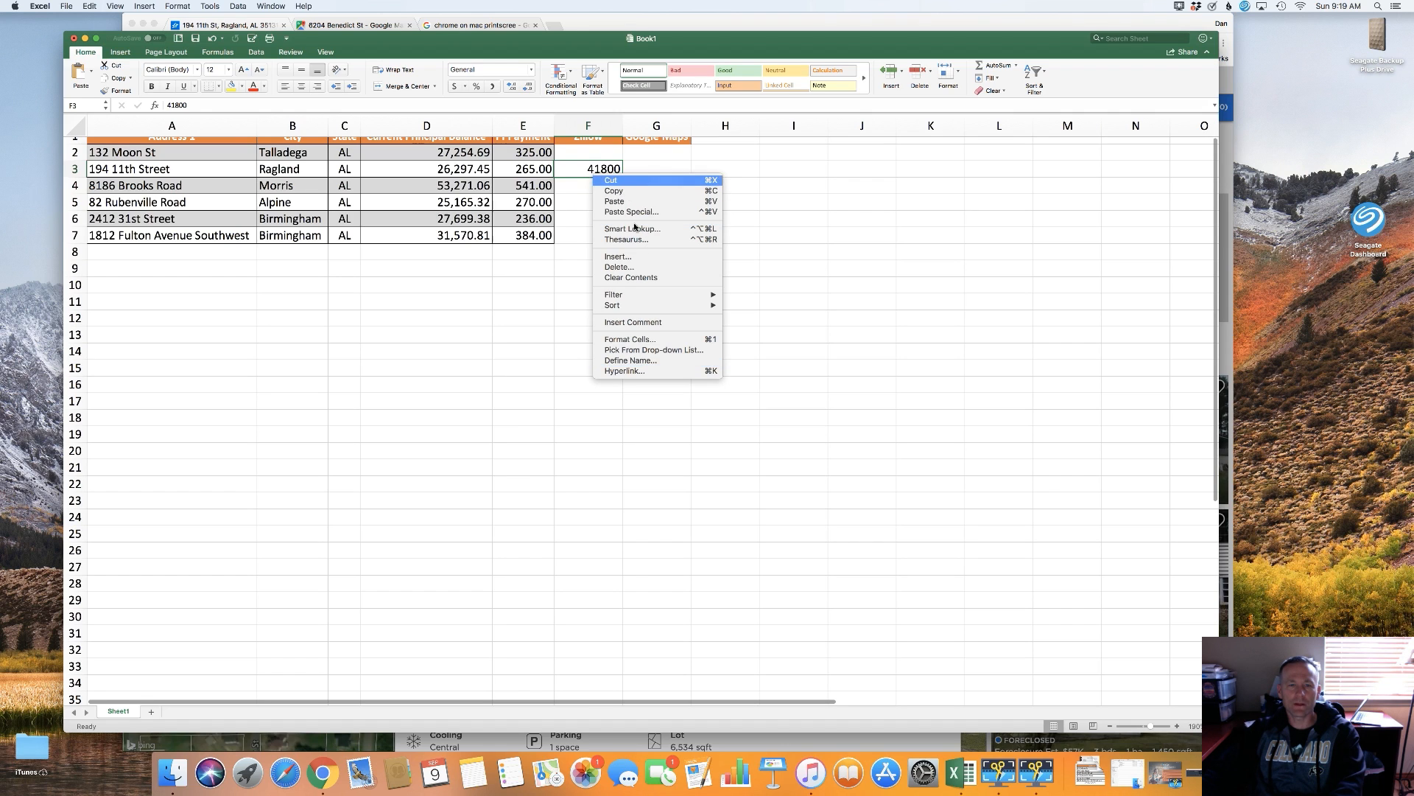
pyautogui.click(635, 371)
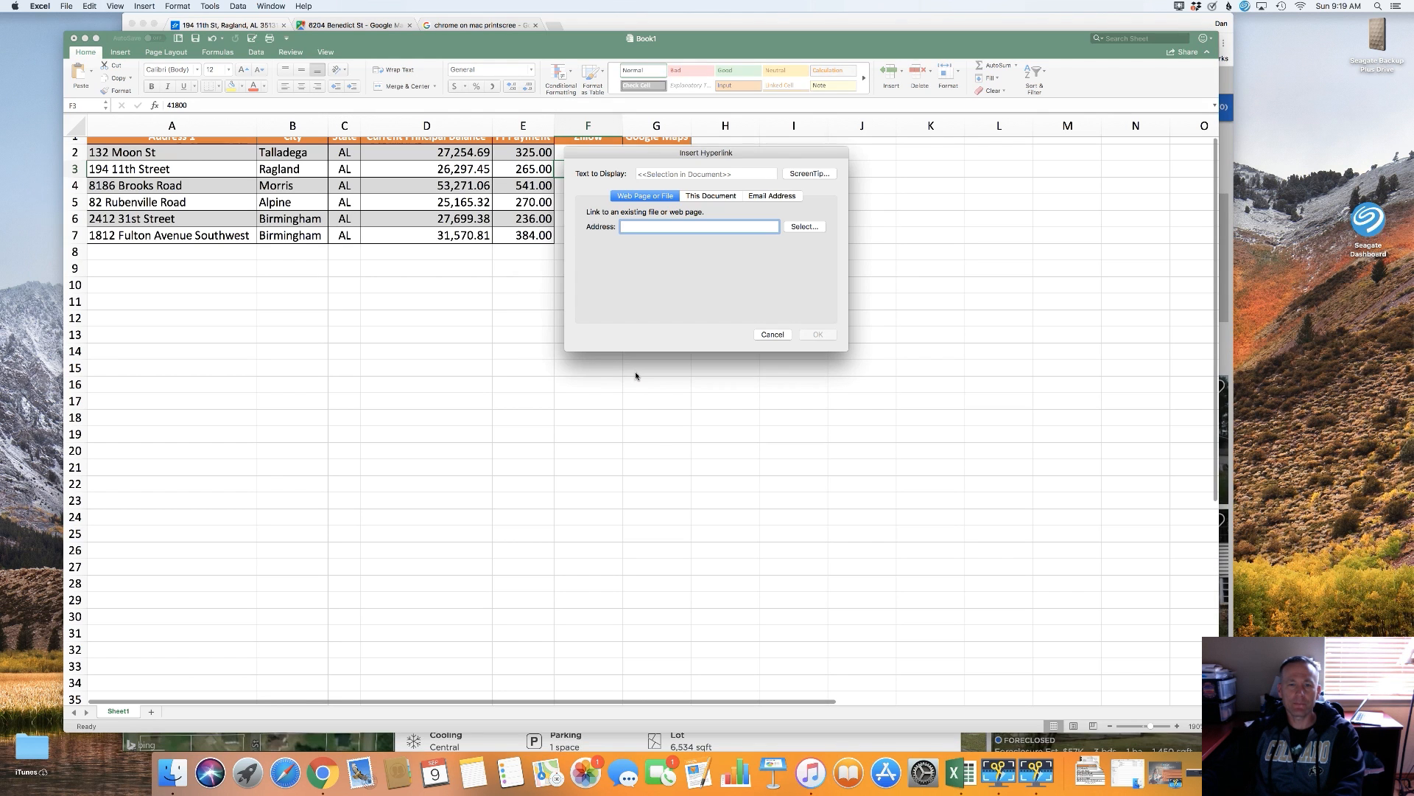
pyautogui.press('super+v')
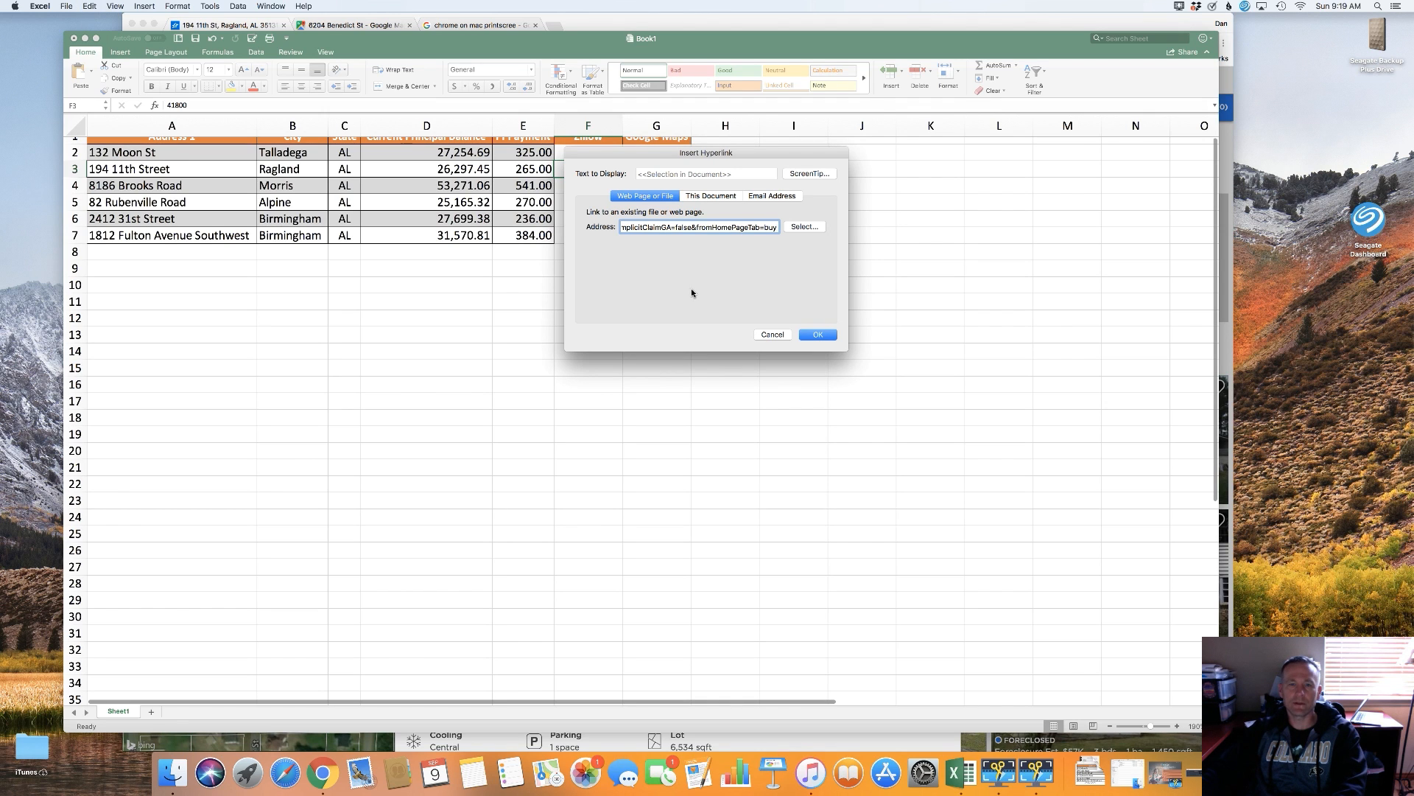
pyautogui.click(819, 335)
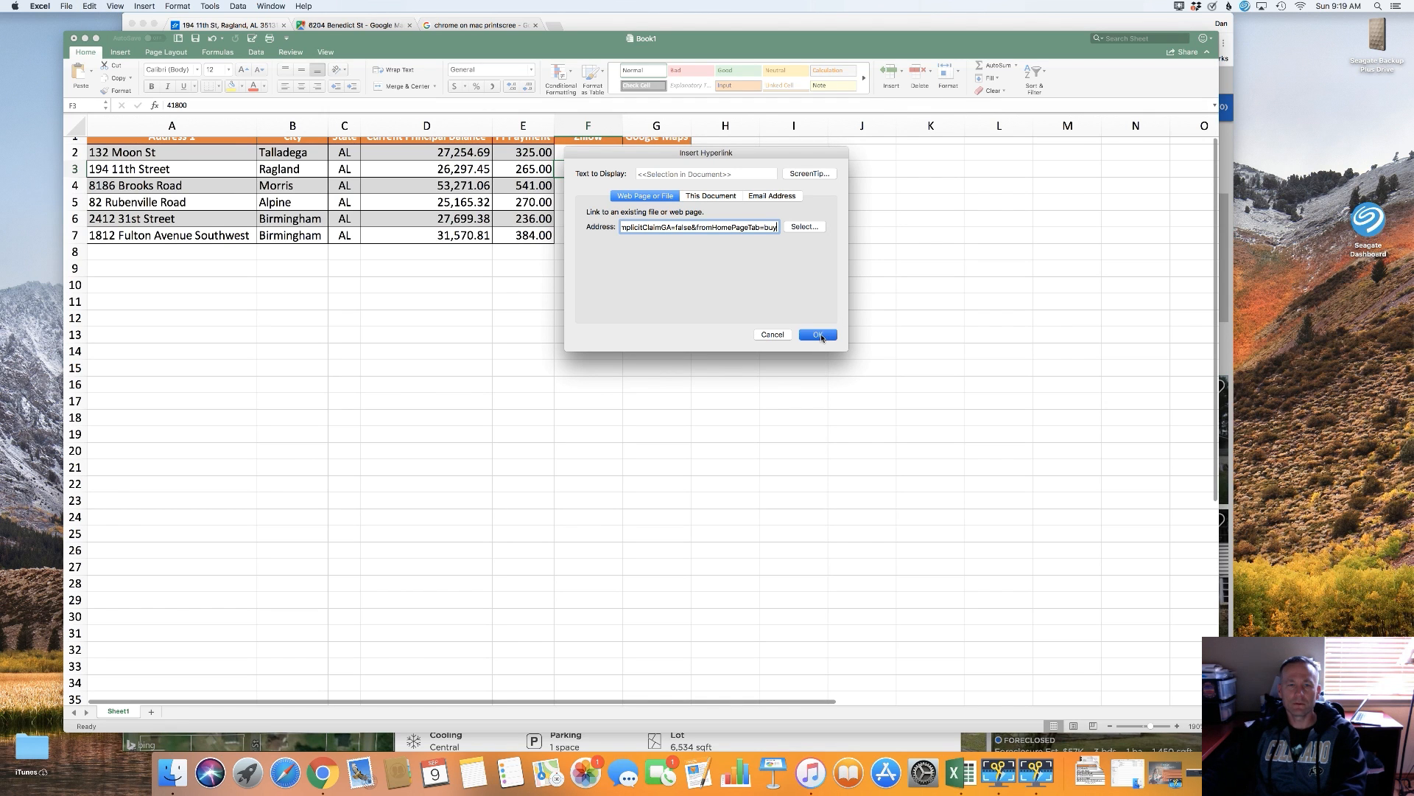
pyautogui.click(630, 250)
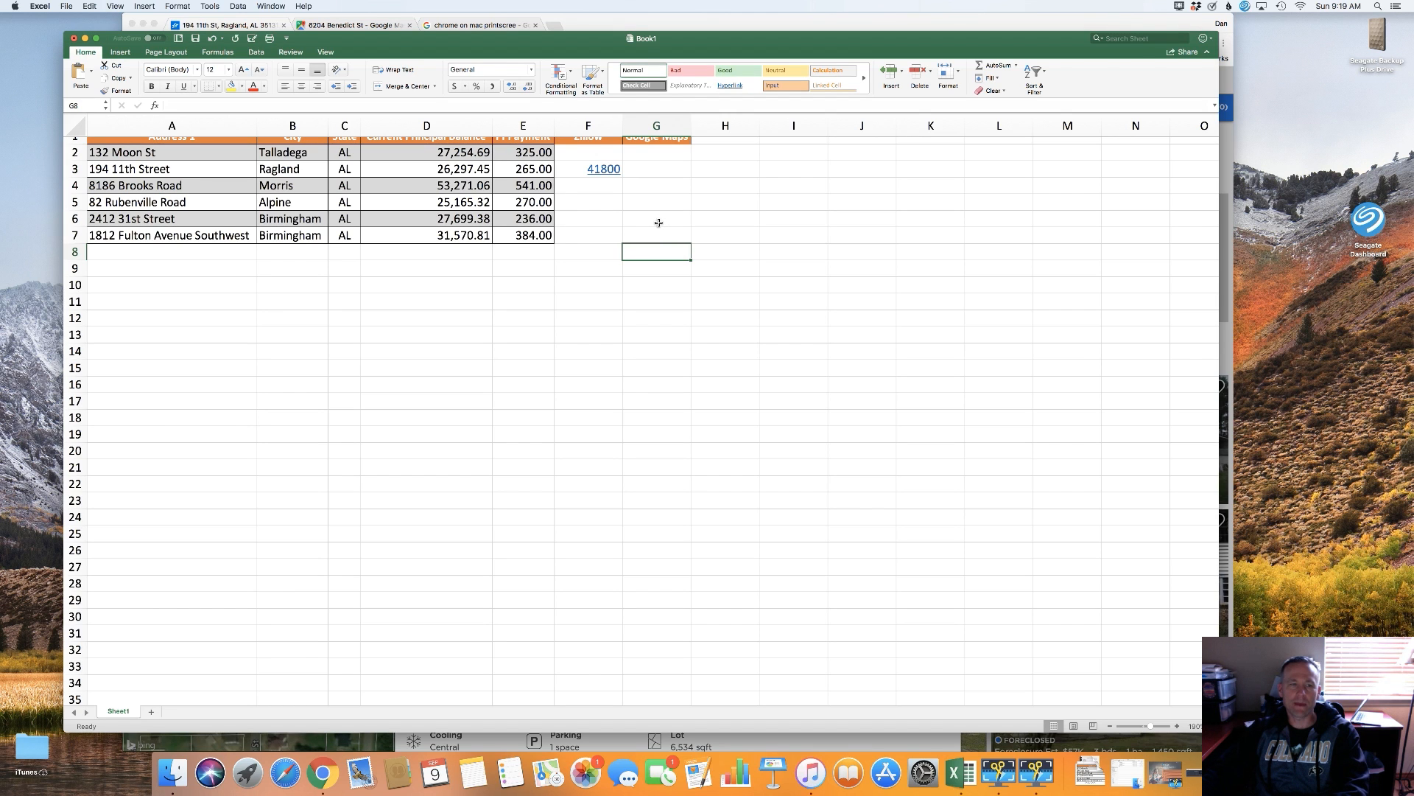
# Test the hyperlink in F3, then close the Zillow tab it opens in Chrome.
pyautogui.scroll(1, 658, 222)
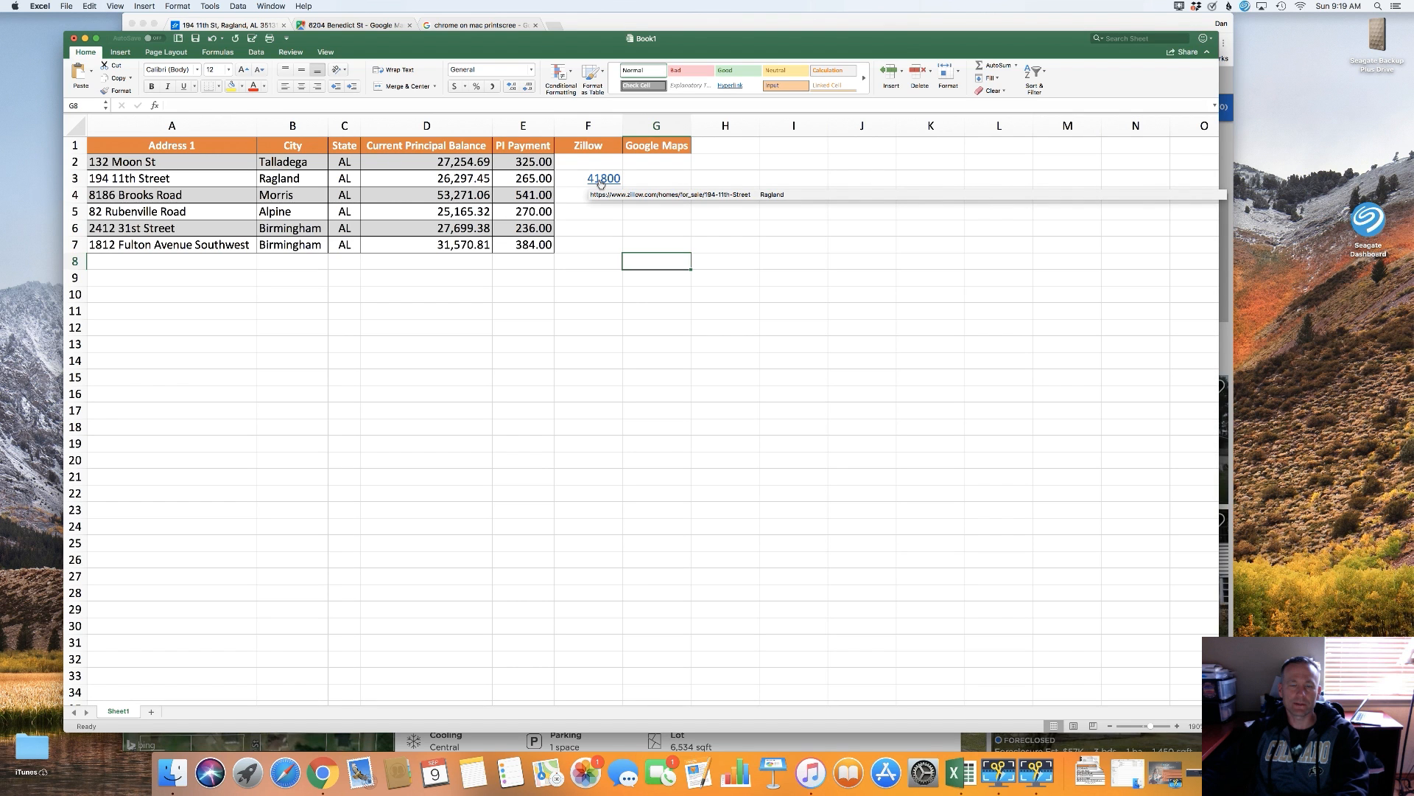
pyautogui.click(600, 180)
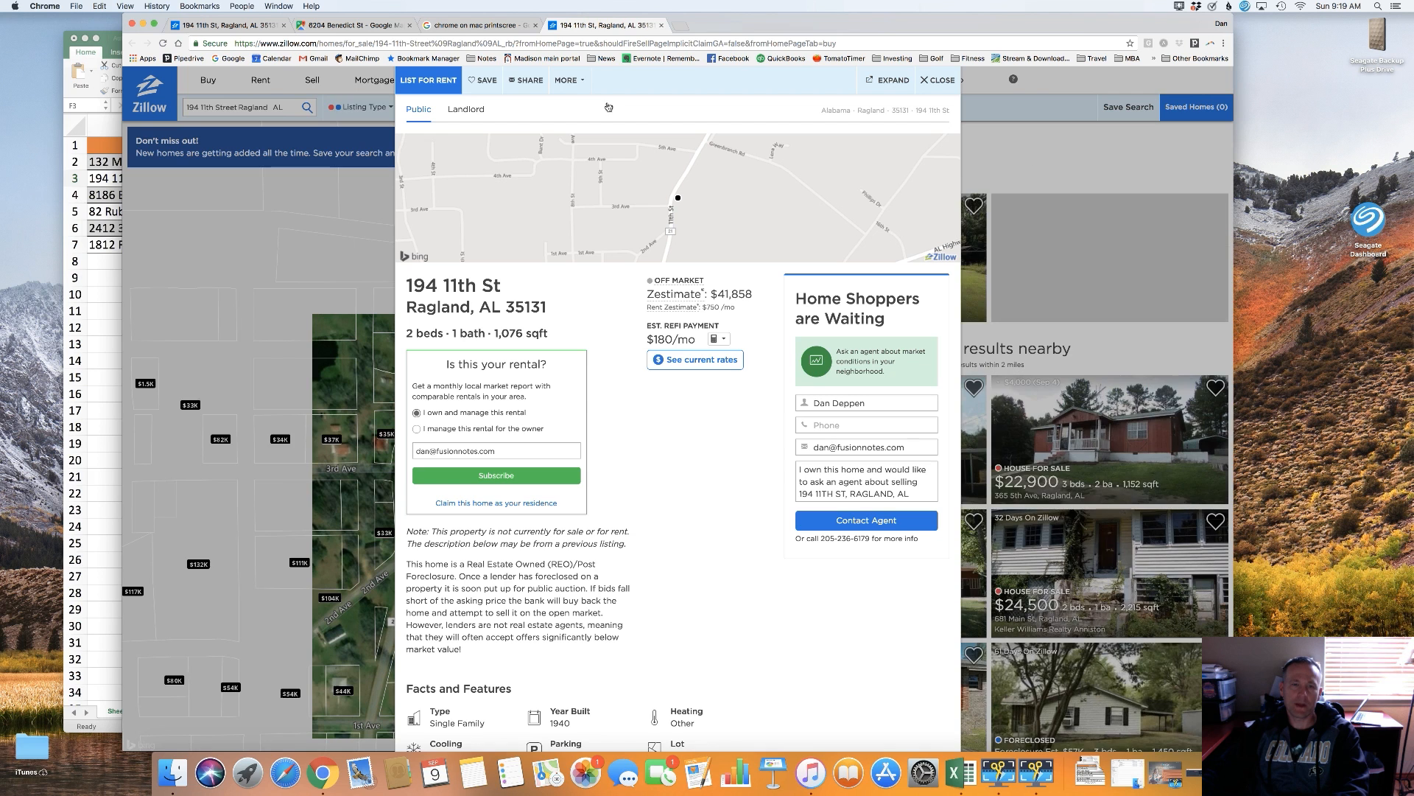
pyautogui.press('super+w')
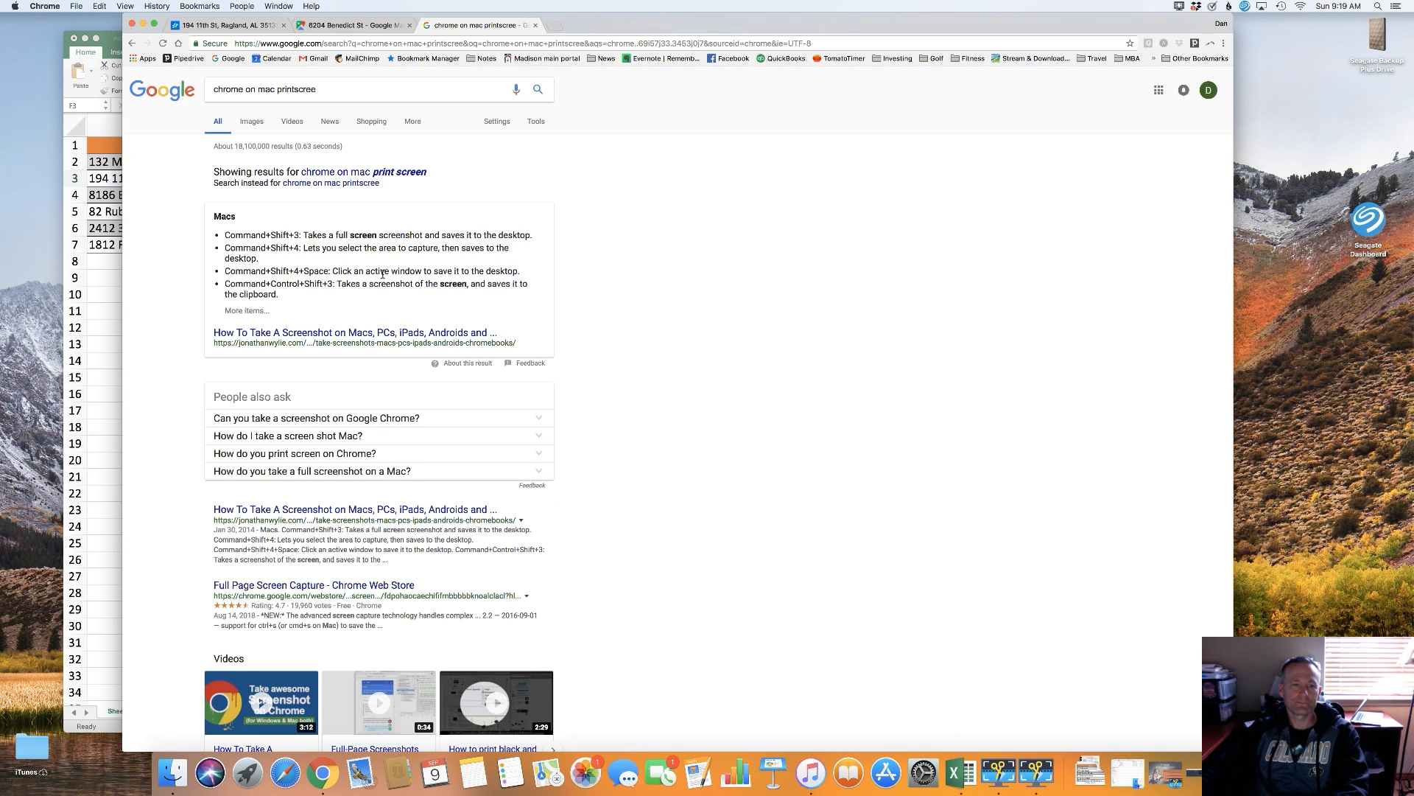
# Return to Excel and copy row 3's address, city and state again.
pyautogui.click(105, 260)
pyautogui.click(232, 179)
pyautogui.moveTo(321, 179); pyautogui.dragTo(350, 179)
pyautogui.press('super+c')
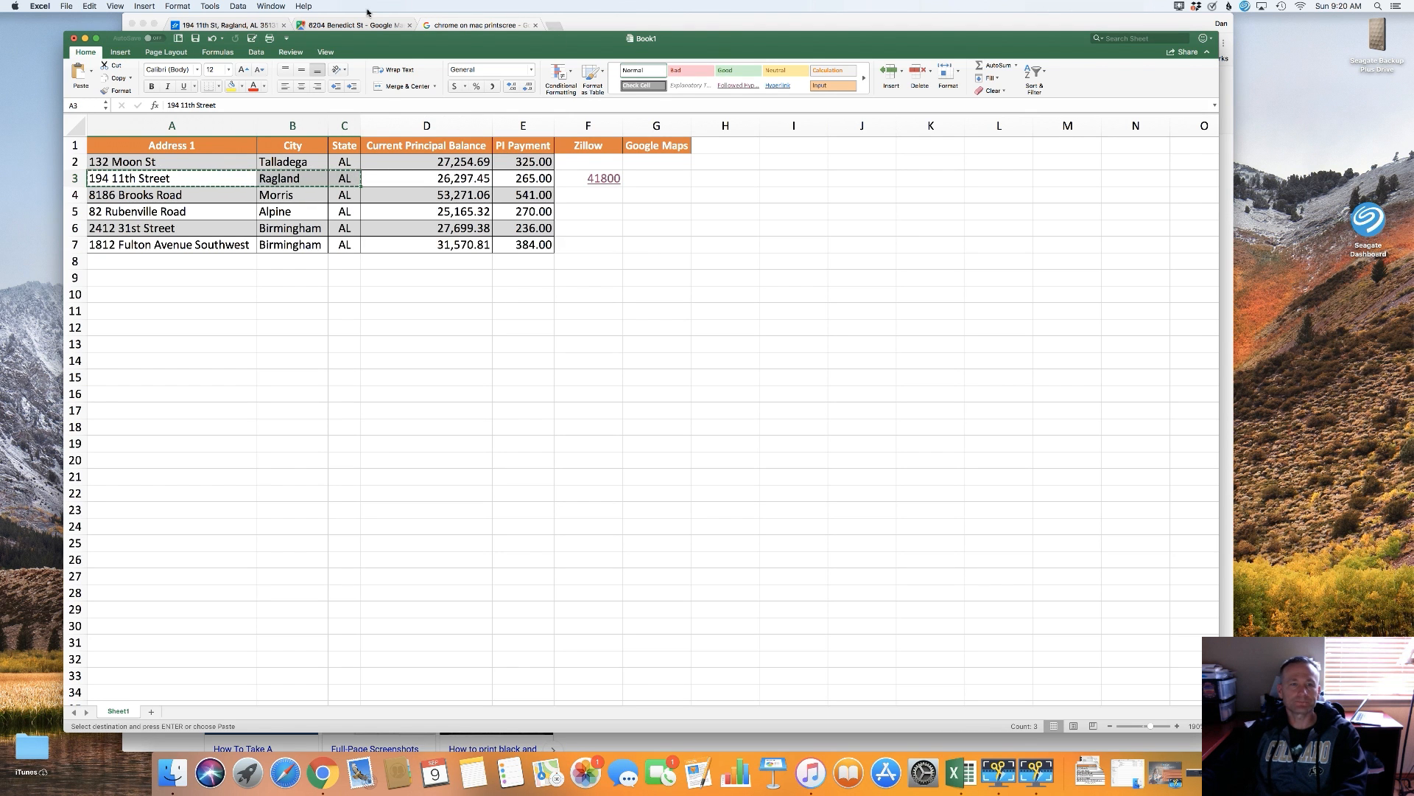
# Switch to the Google Maps page in Chrome and search for the copied property address.
pyautogui.click(368, 25)
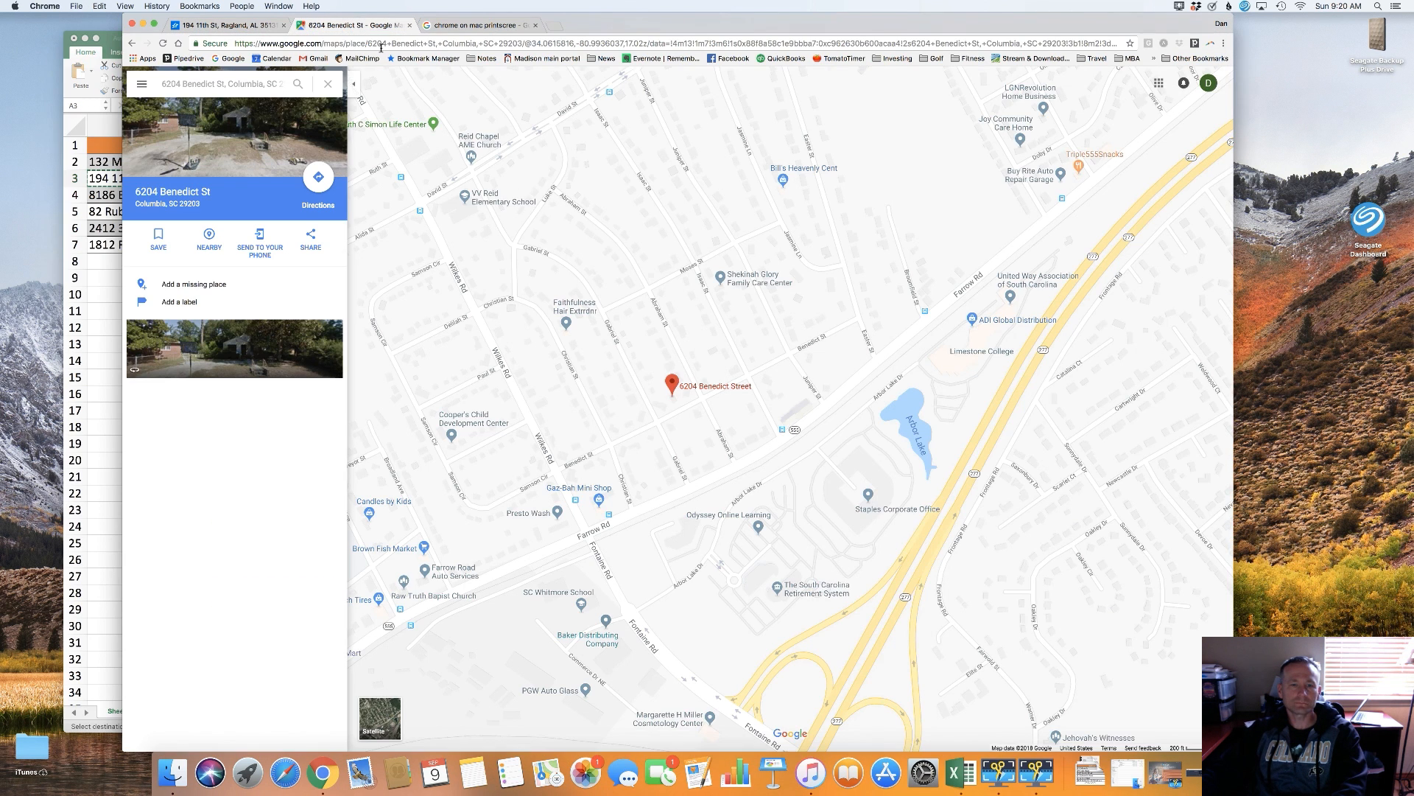
pyautogui.click(257, 84)
pyautogui.press('super+v')
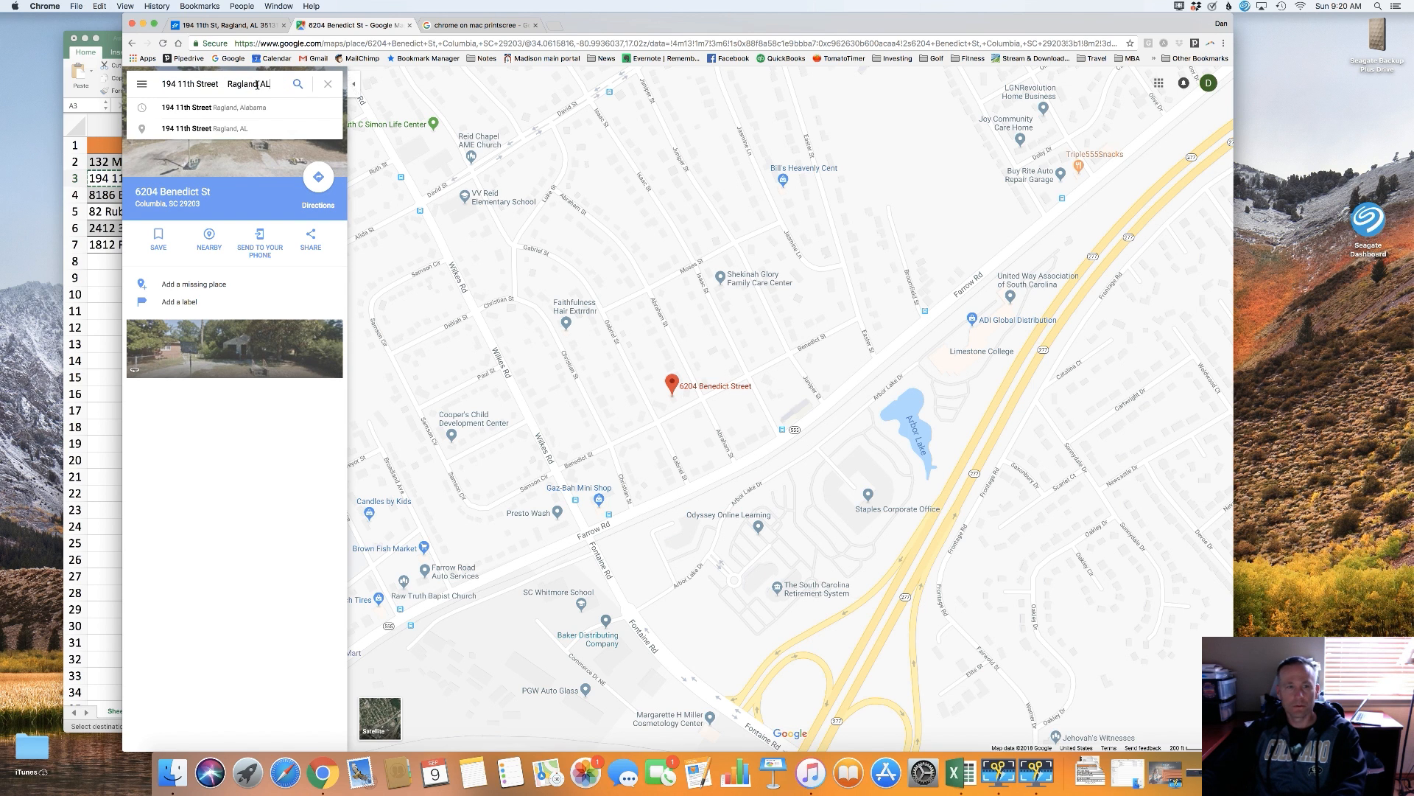
pyautogui.press('Return')
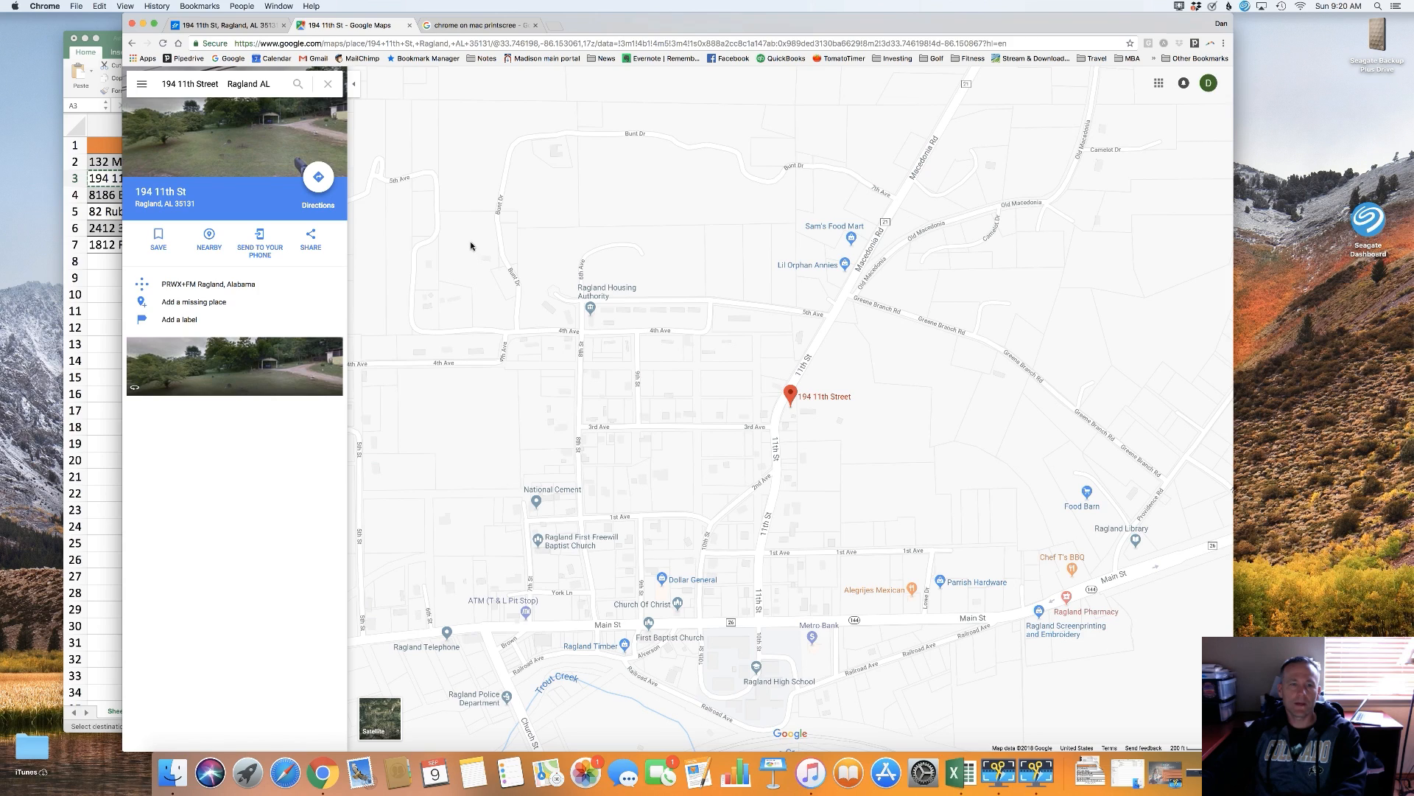
# Open Street View for the property and examine the yellow and white house beside the driveway from the road.
pyautogui.click(221, 198)
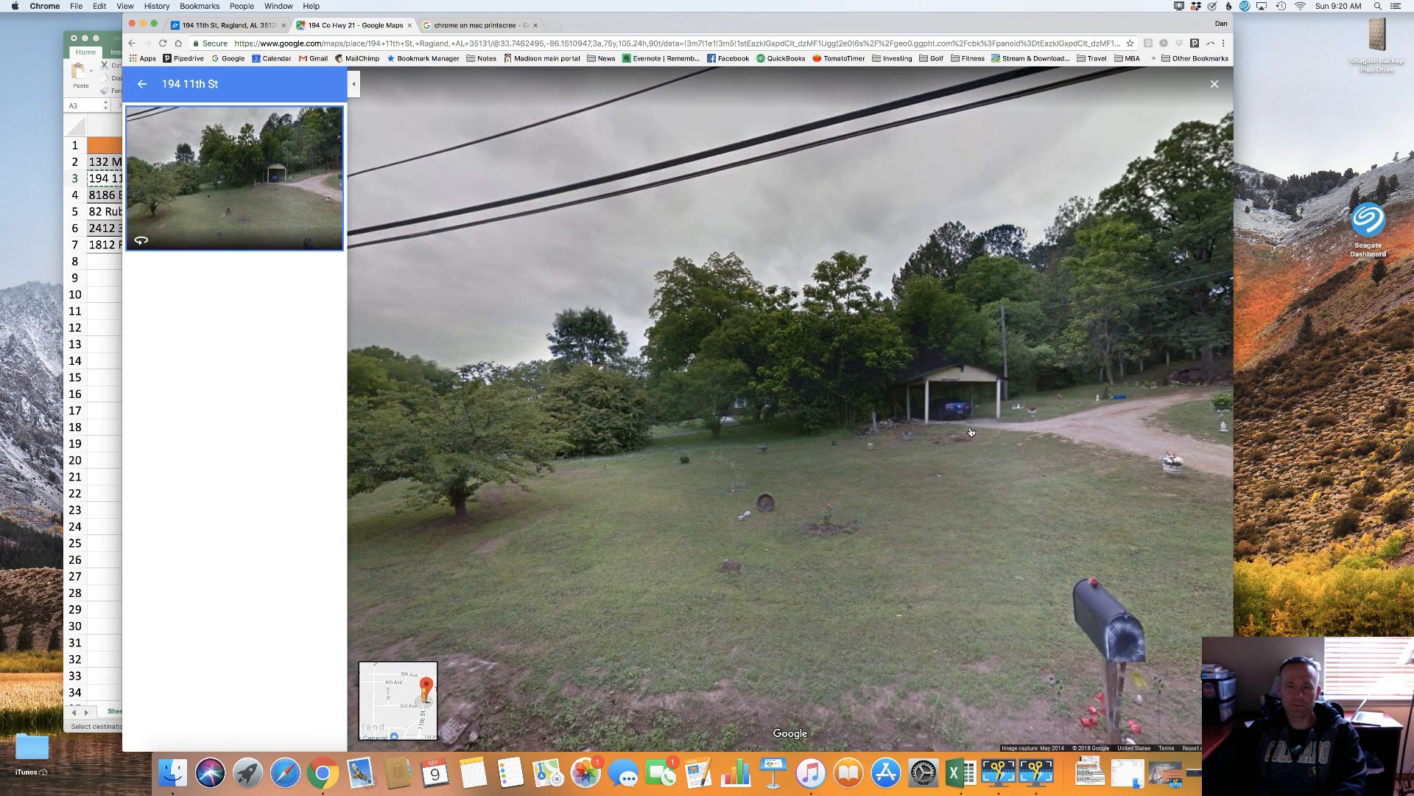
pyautogui.moveTo(975, 432); pyautogui.dragTo(825, 449)
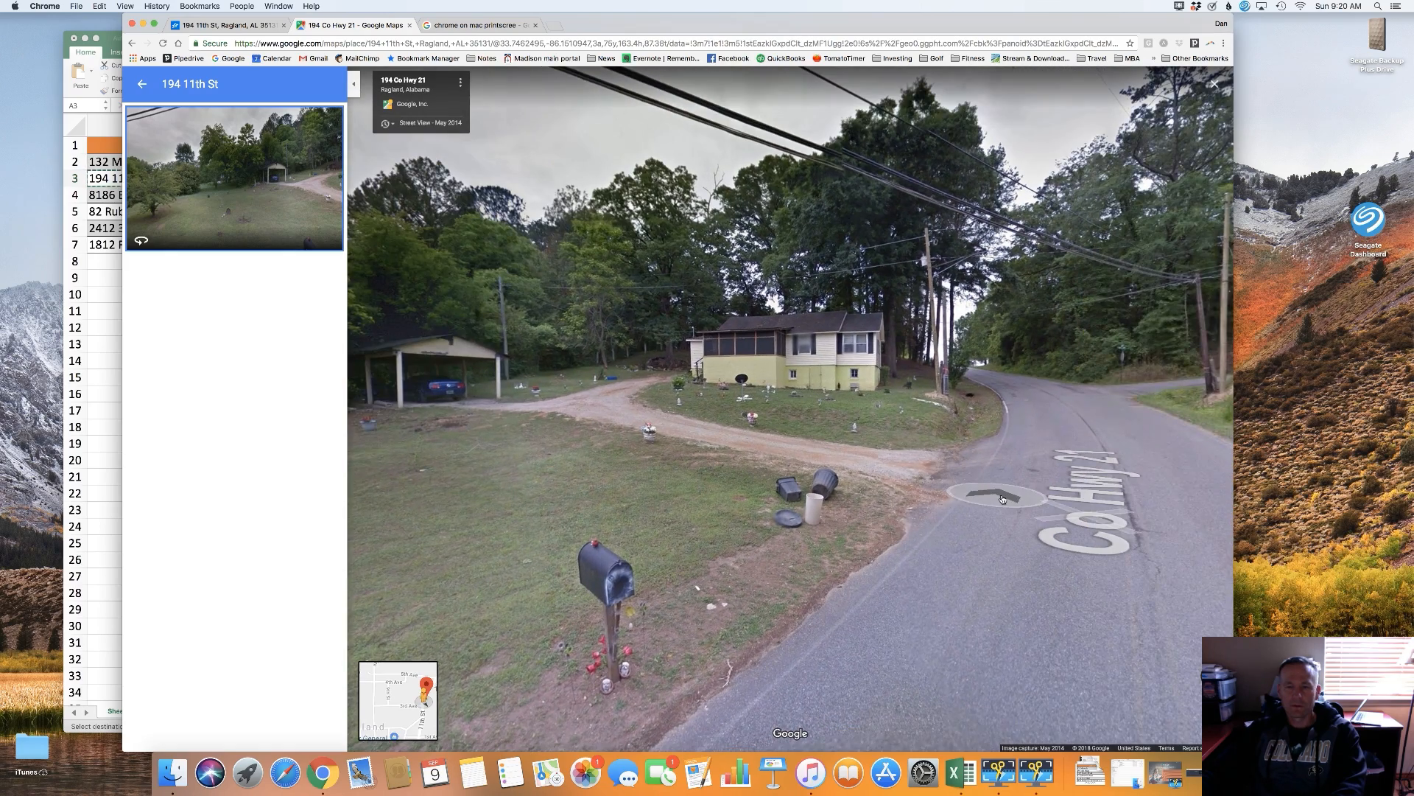
pyautogui.click(1002, 500)
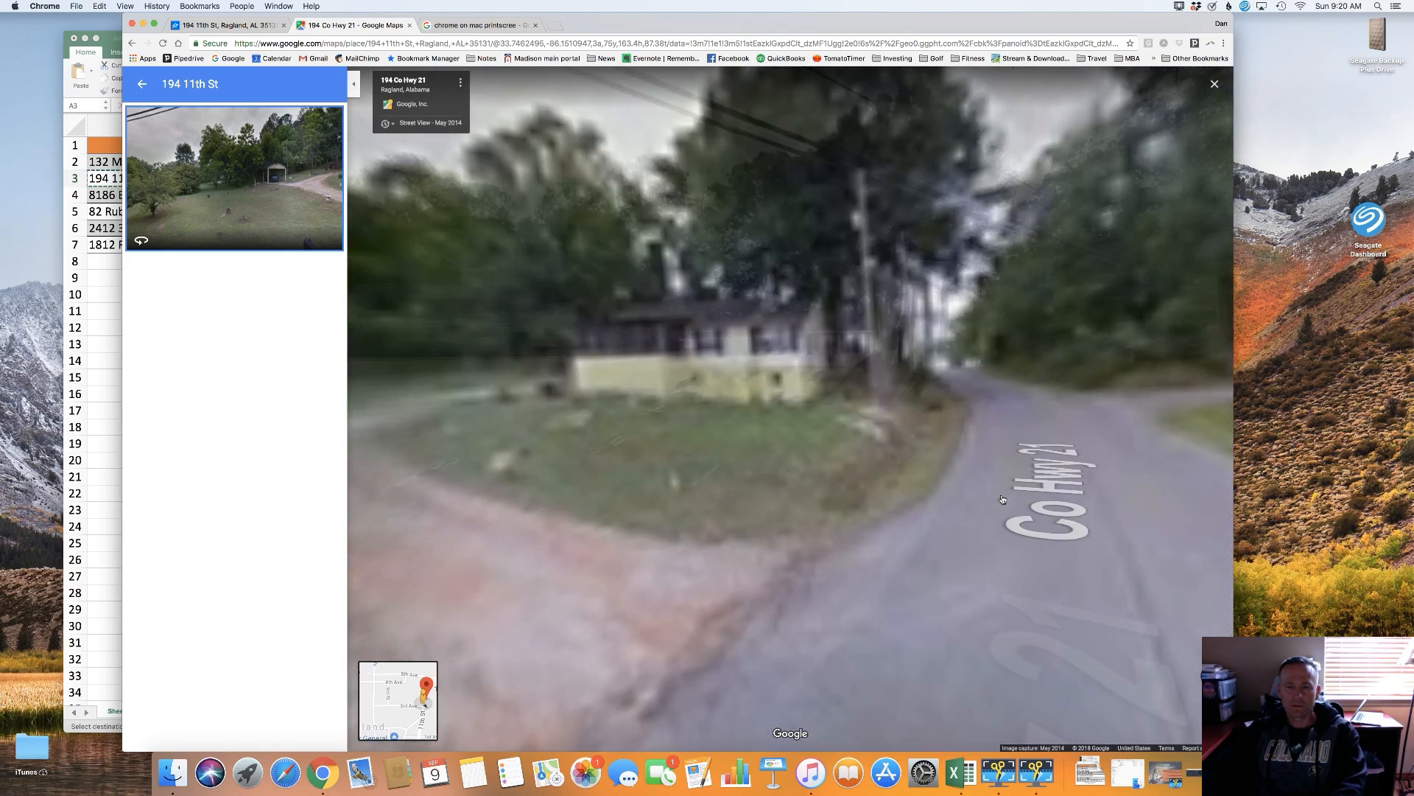
pyautogui.click(930, 511)
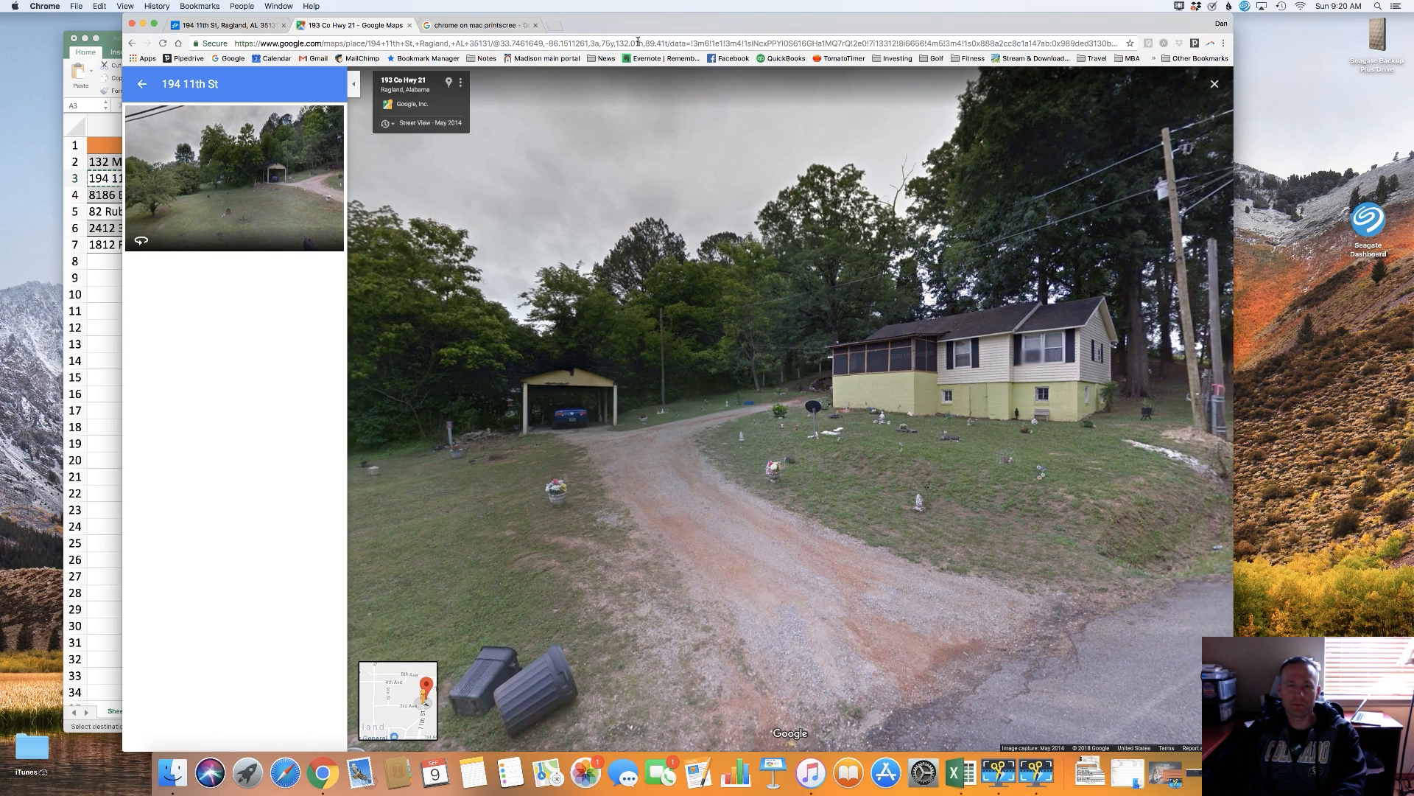
pyautogui.moveTo(950, 355); pyautogui.dragTo(857, 381)
pyautogui.scroll(-5, 859, 406)
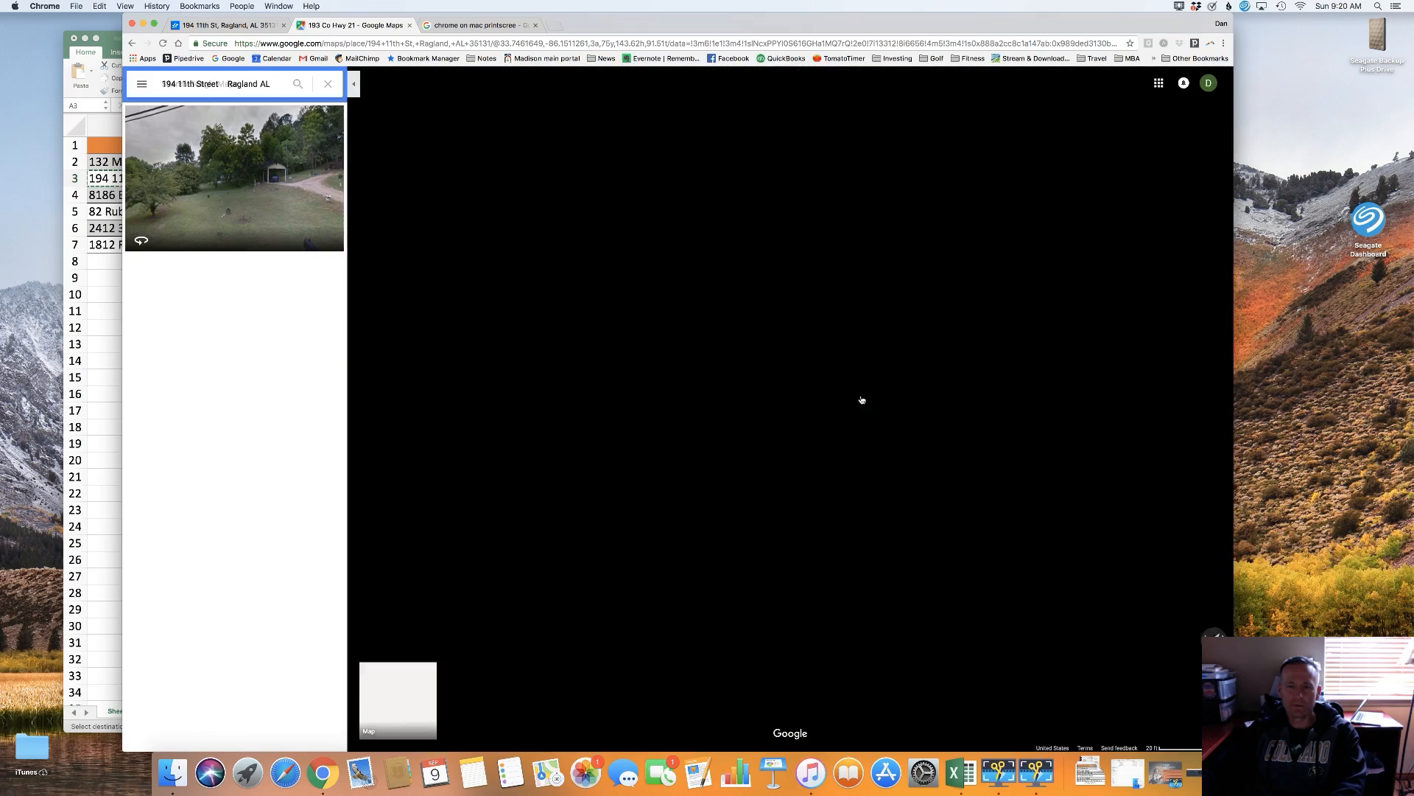
pyautogui.scroll(-8, 877, 379)
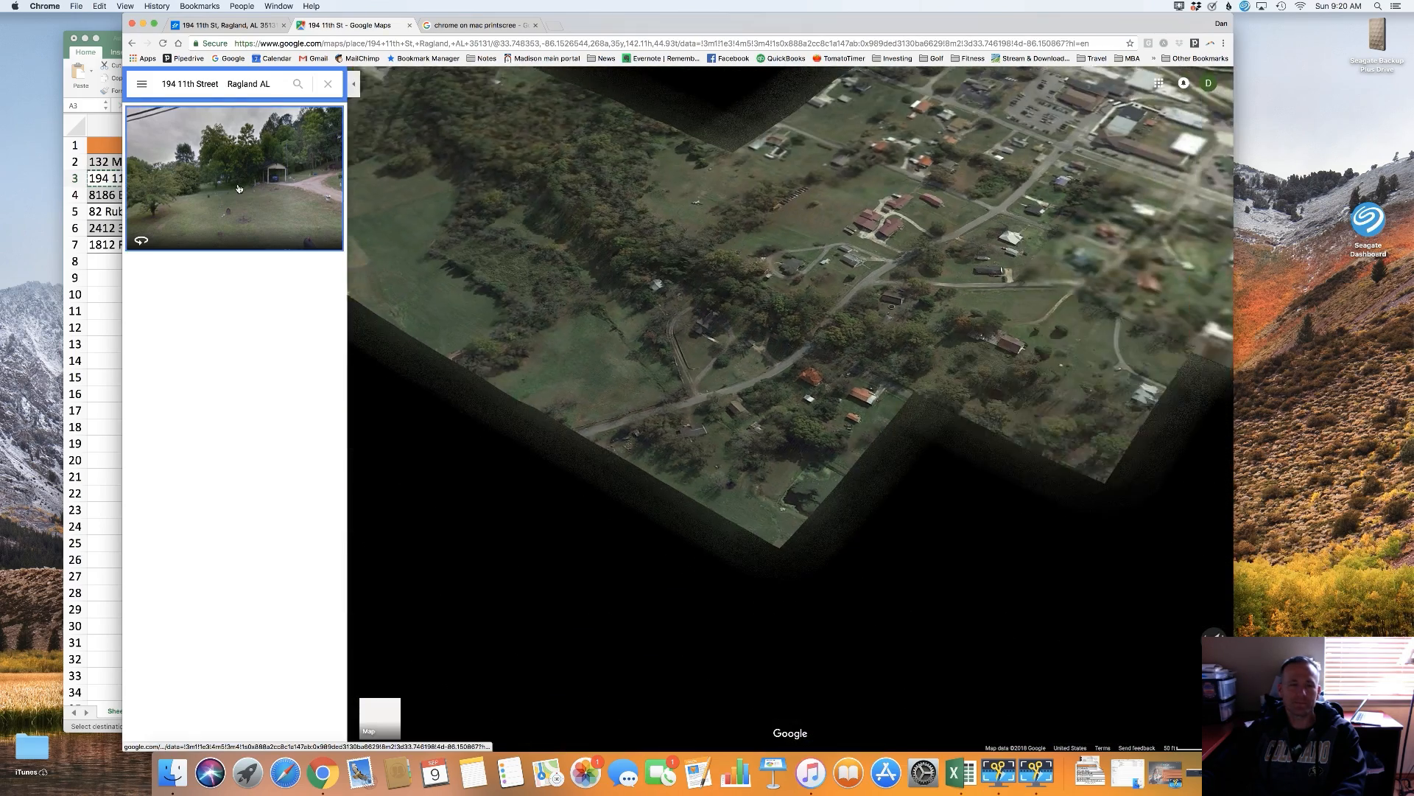
pyautogui.click(237, 189)
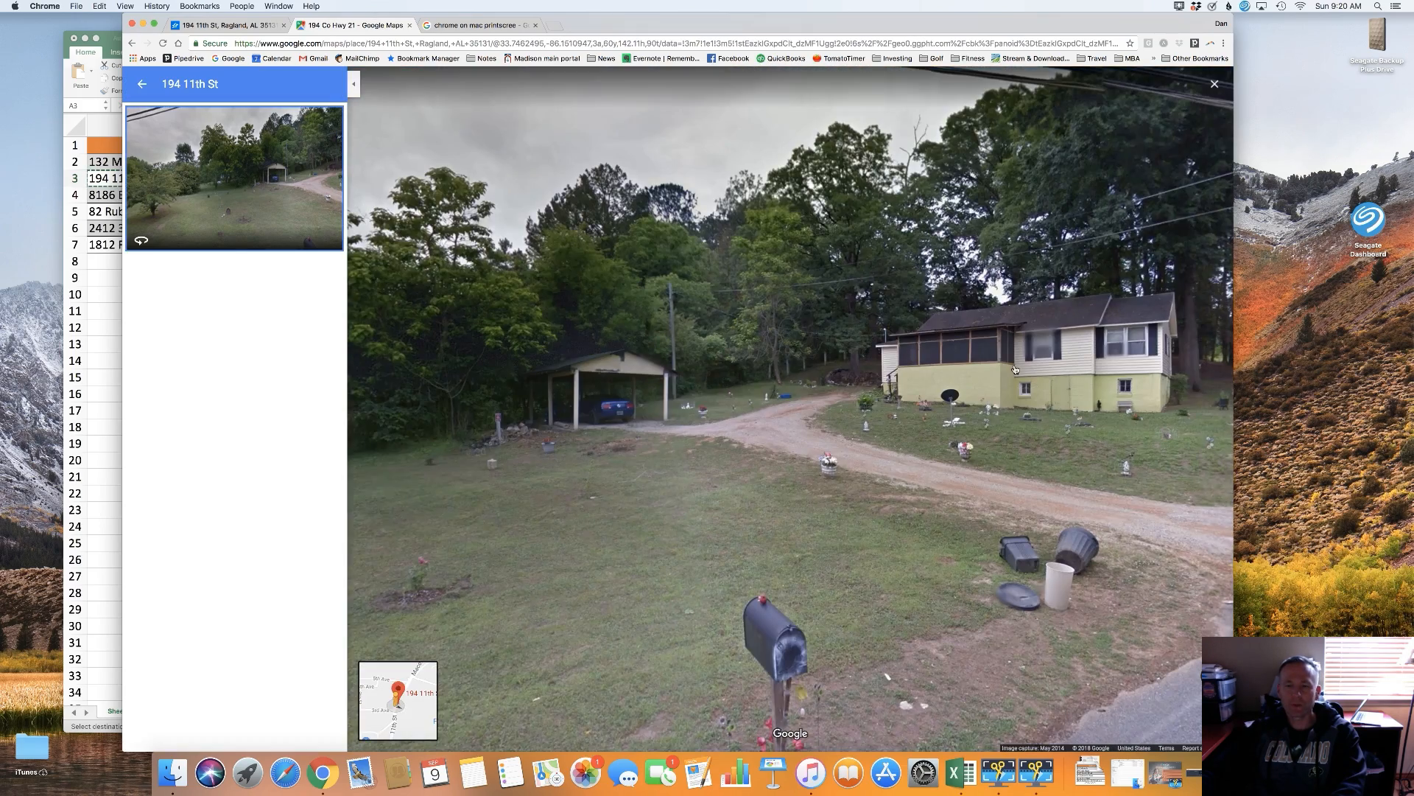
pyautogui.click(1039, 369)
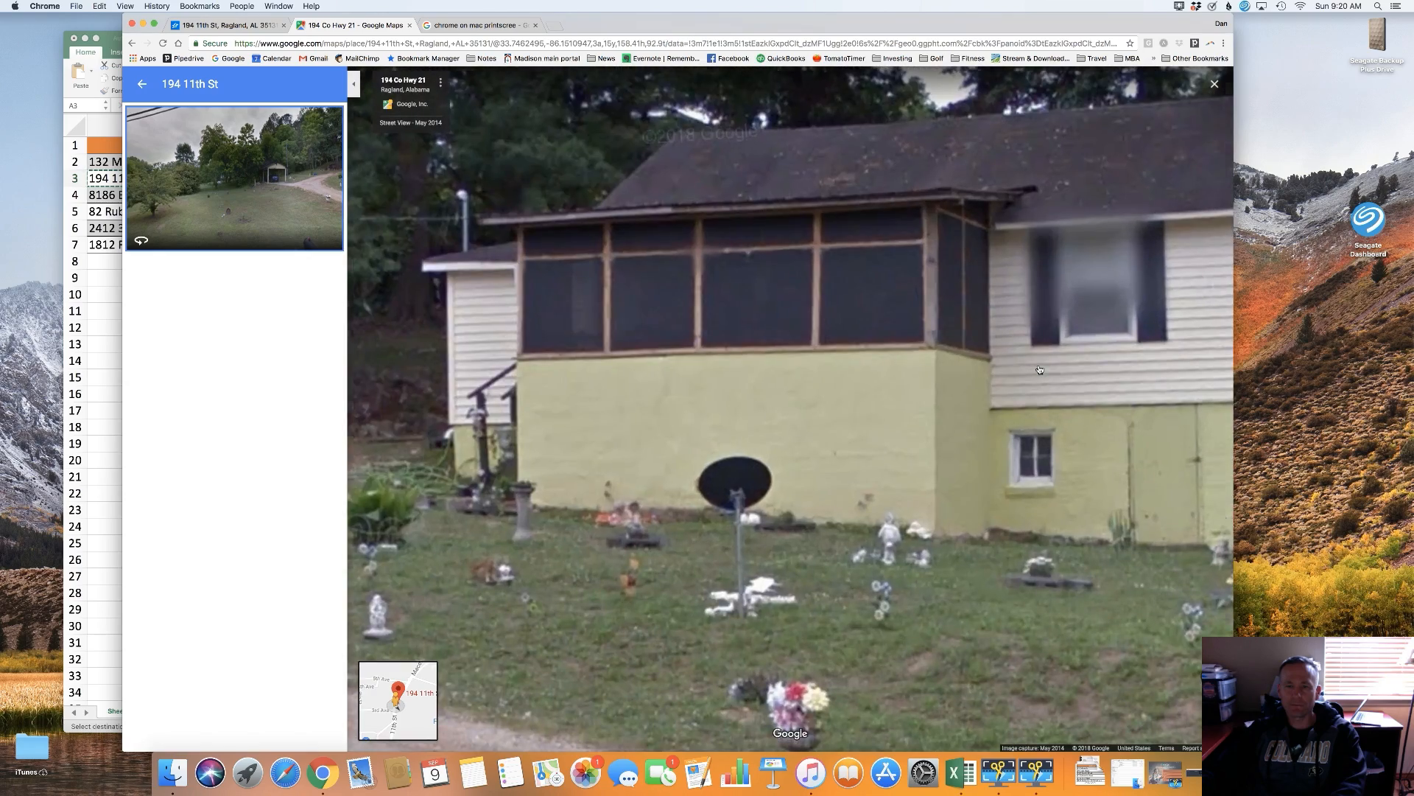
# Reopen the property's Street View, frame the yellow and white house with its driveway, and copy the page's web address.
pyautogui.scroll(-8, 1039, 369)
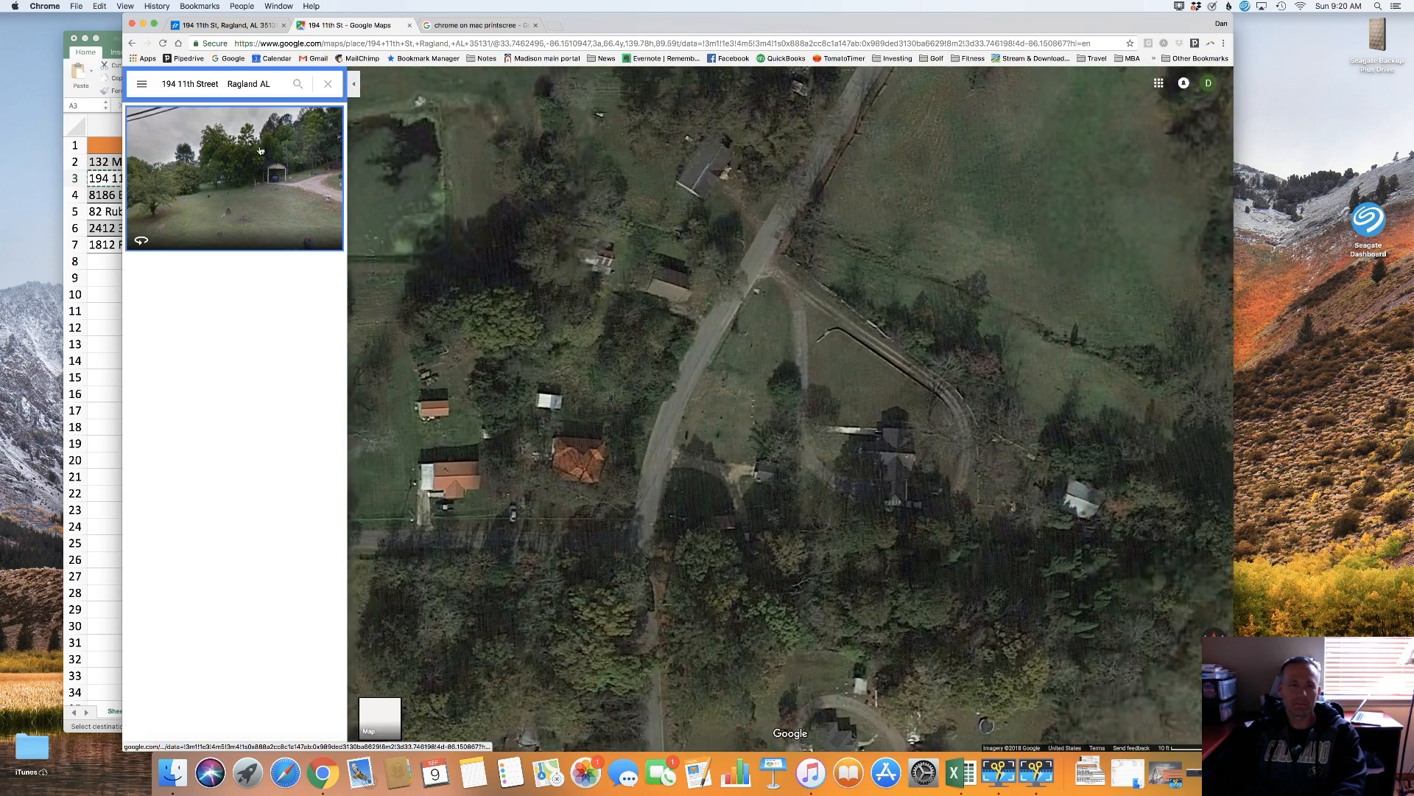
pyautogui.click(260, 150)
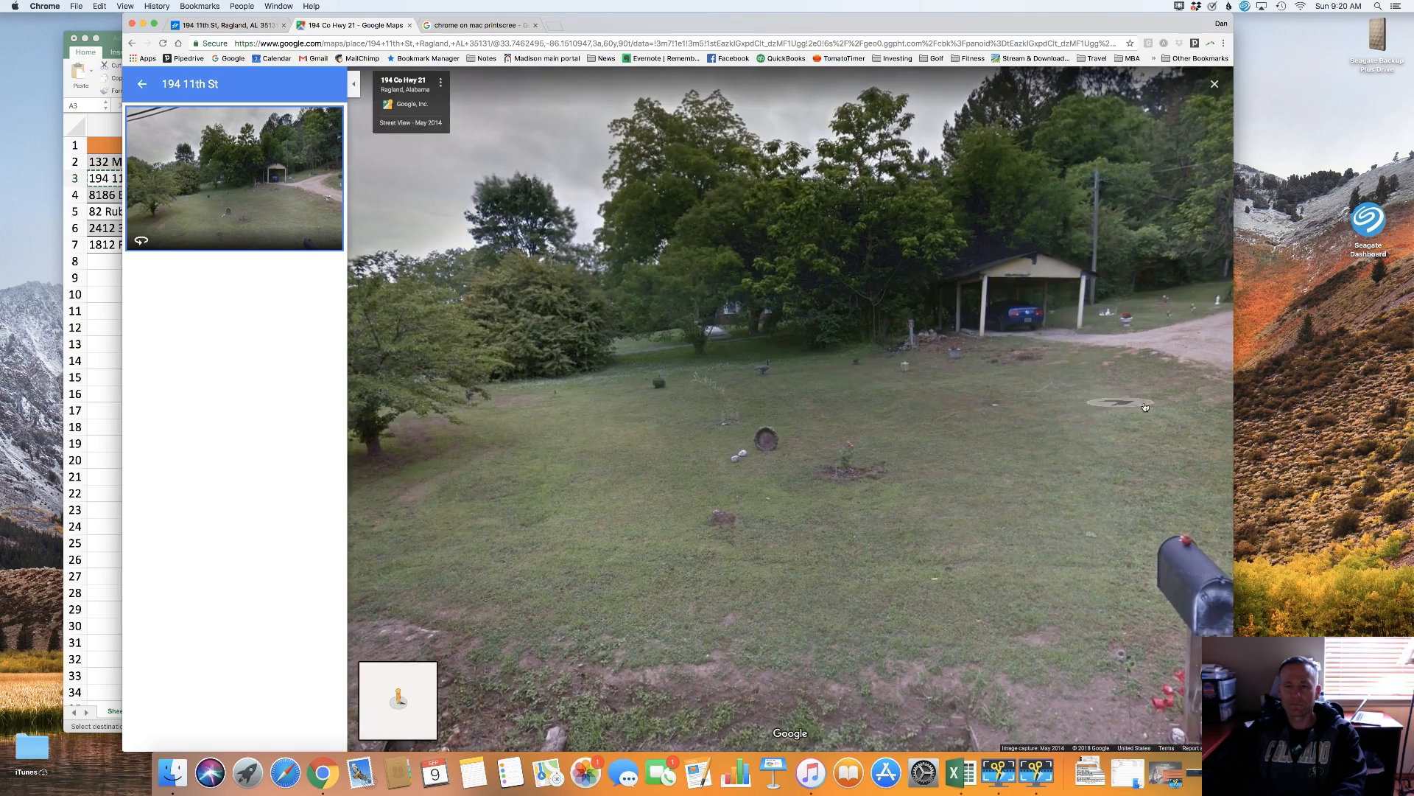
pyautogui.moveTo(1131, 446); pyautogui.dragTo(706, 444)
pyautogui.click(1021, 377)
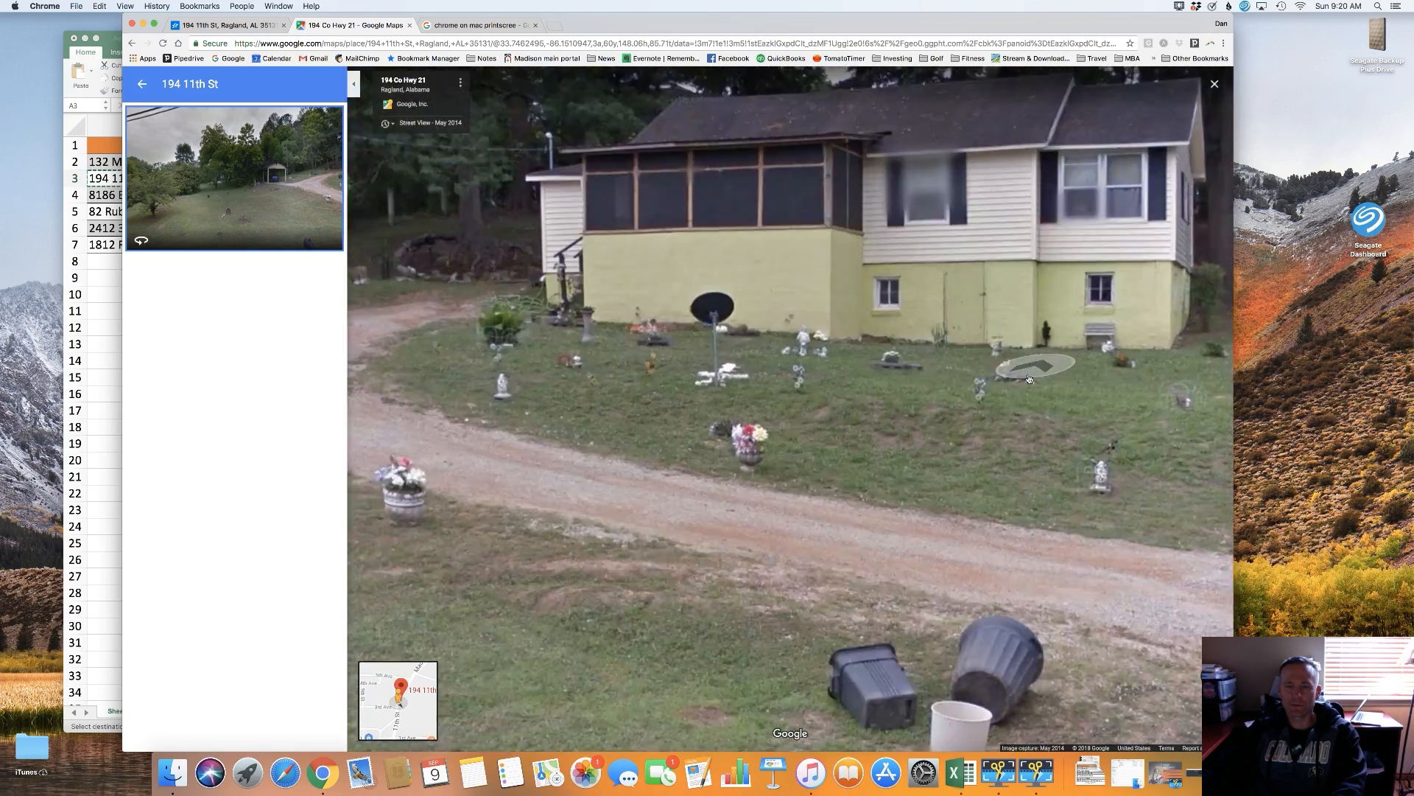
pyautogui.scroll(-3, 1028, 379)
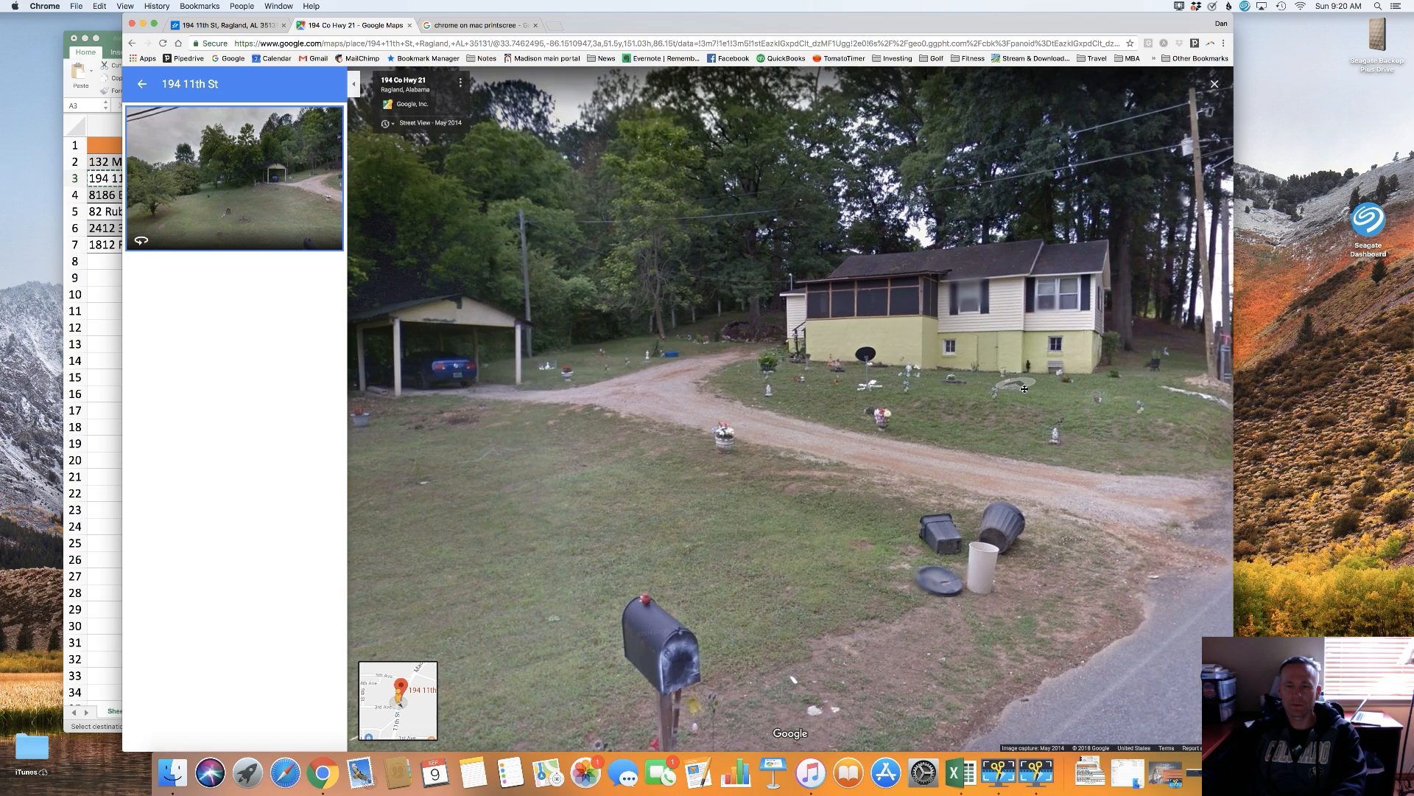
pyautogui.moveTo(1025, 393); pyautogui.dragTo(748, 419)
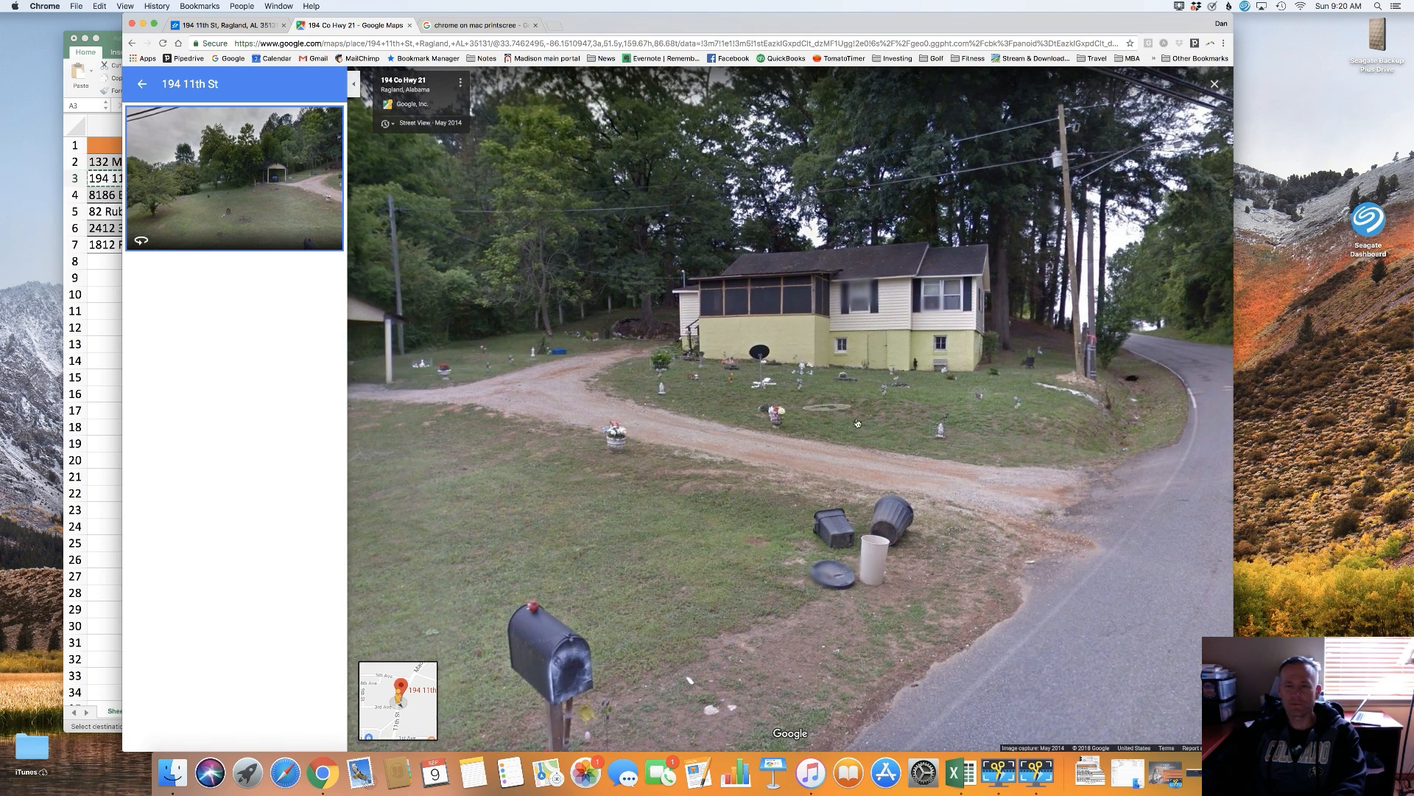
pyautogui.click(775, 44)
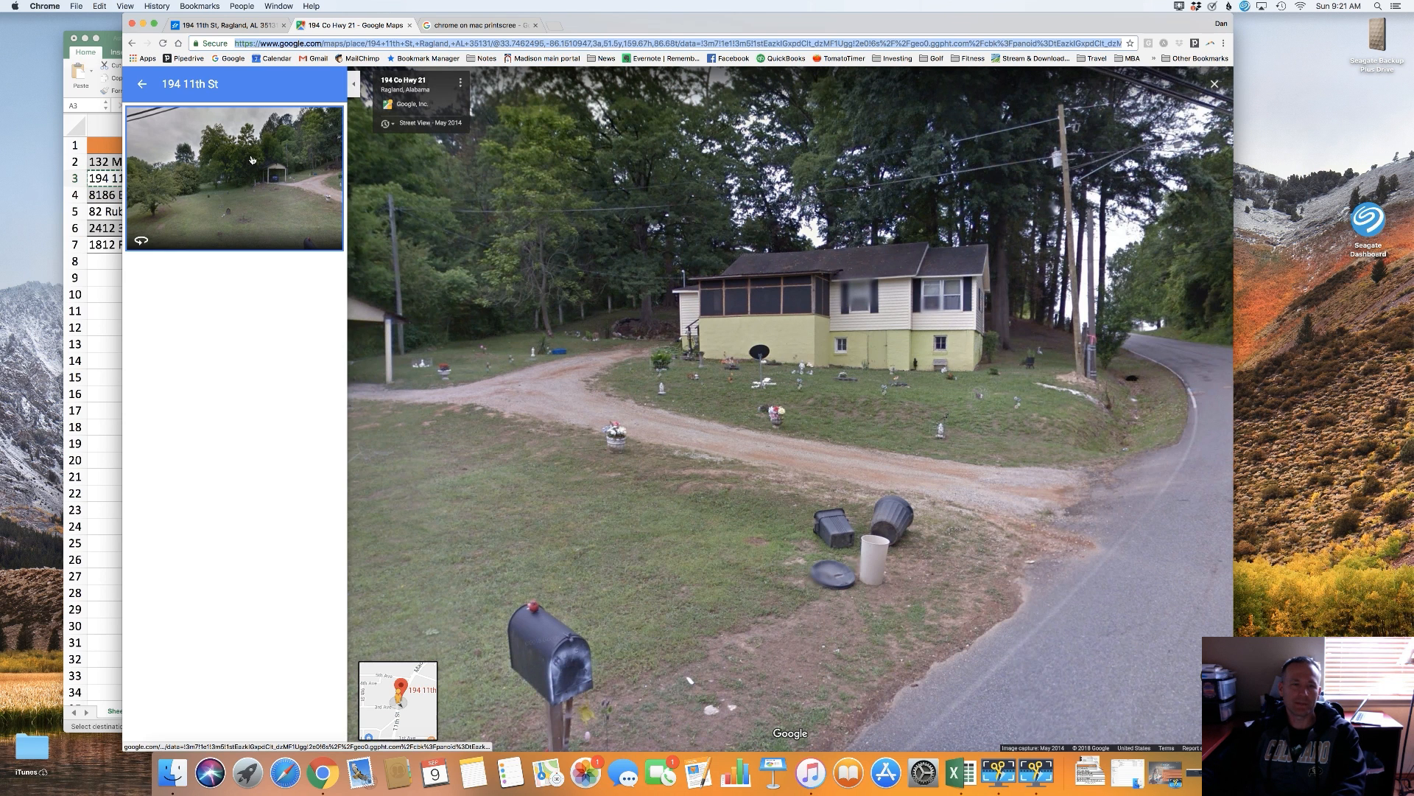
# Check the Street View image date, then switch to Excel and enter its year, 2014, in G3 under Google Maps.
pyautogui.click(103, 261)
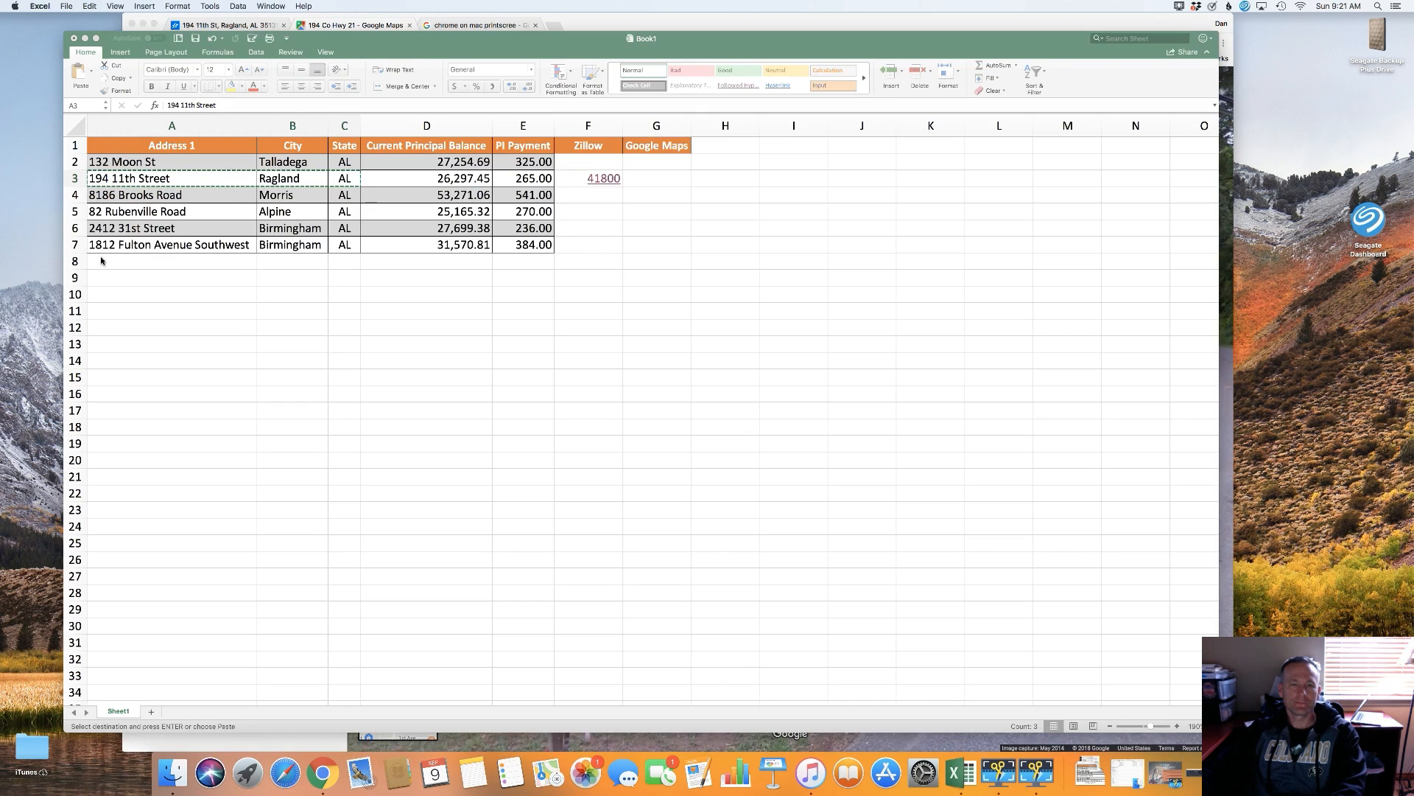
pyautogui.click(340, 25)
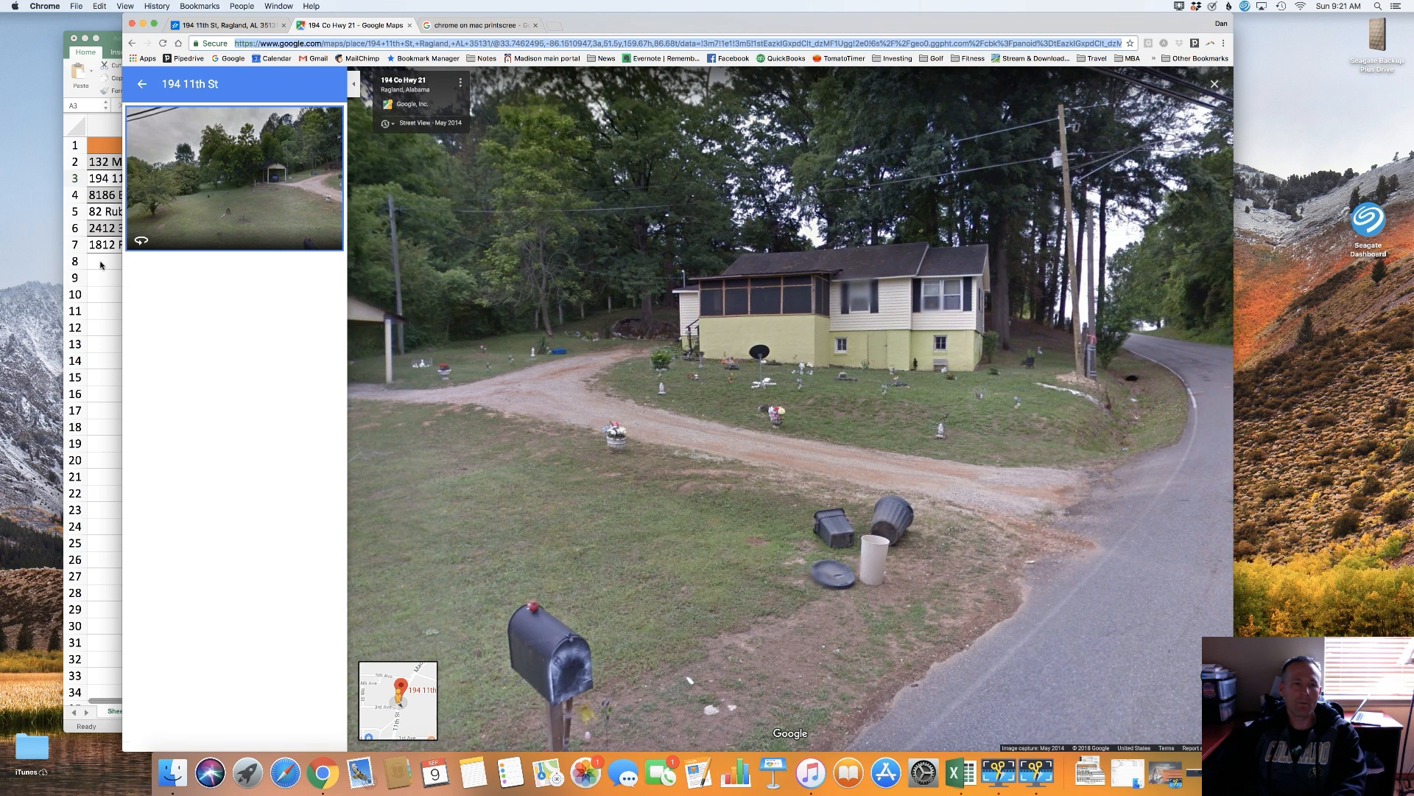
pyautogui.press('super+Tab')
pyautogui.click(645, 185)
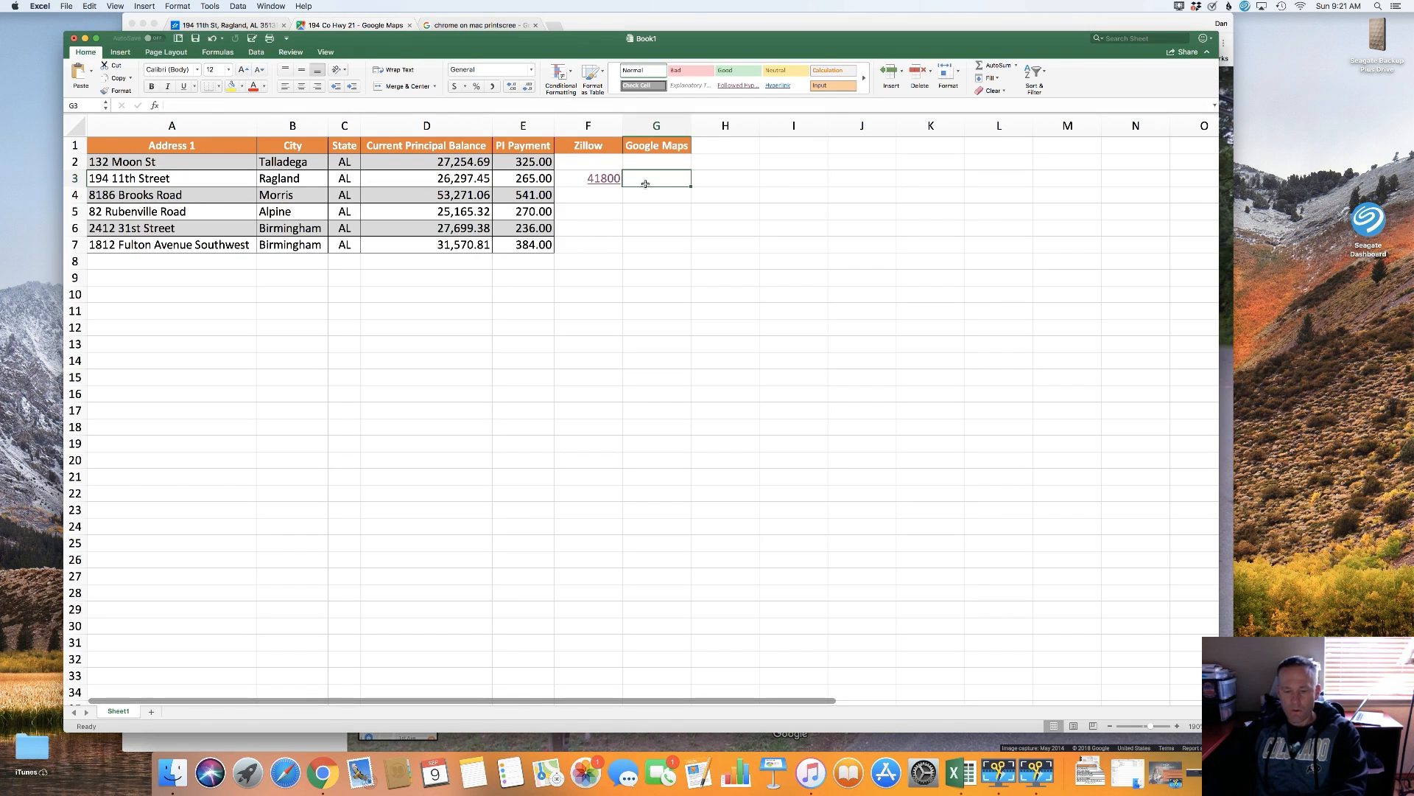
pyautogui.write('2014')
pyautogui.press('Return')
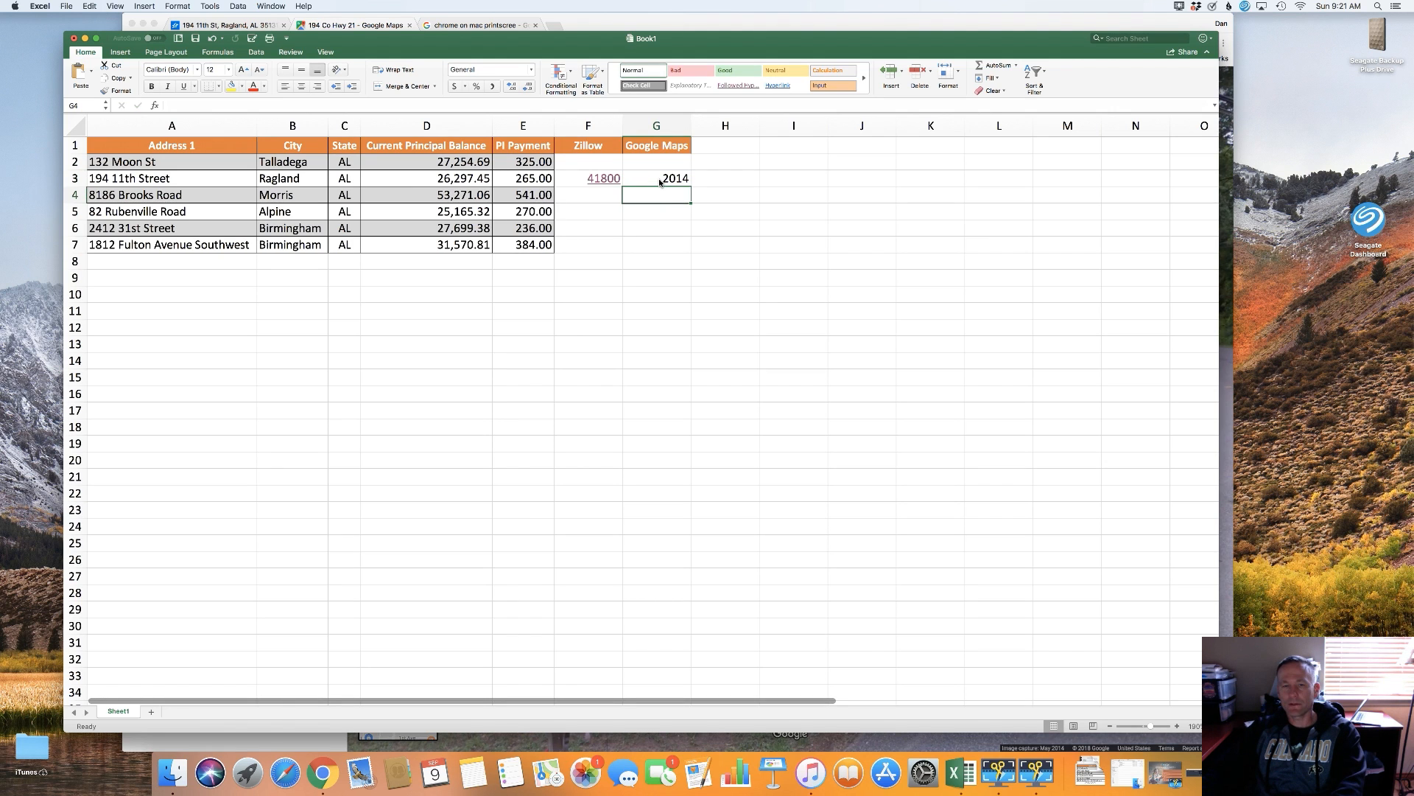
# Hyperlink the 2014 entry in G3 to the copied Street View web address.
pyautogui.rightClick(660, 182)
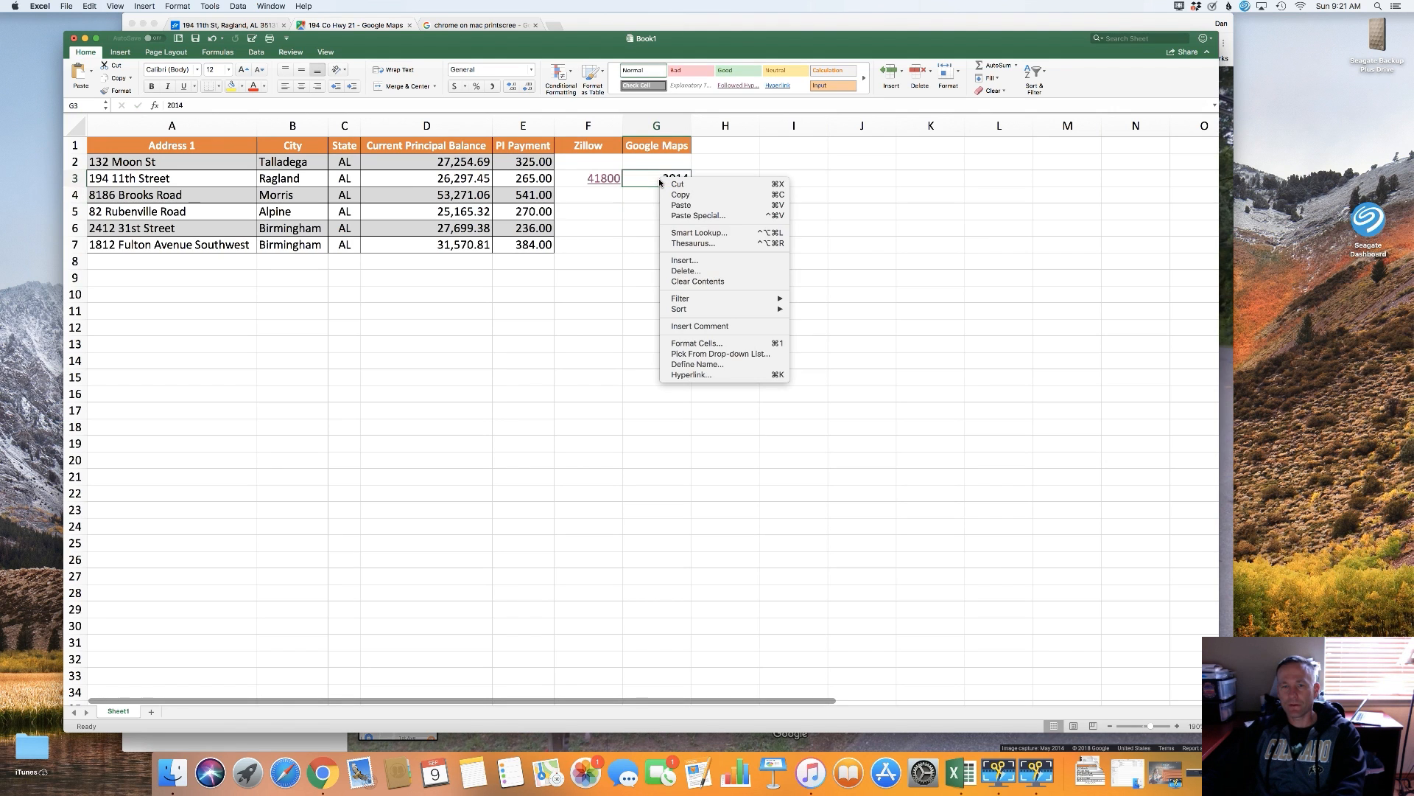
pyautogui.click(698, 375)
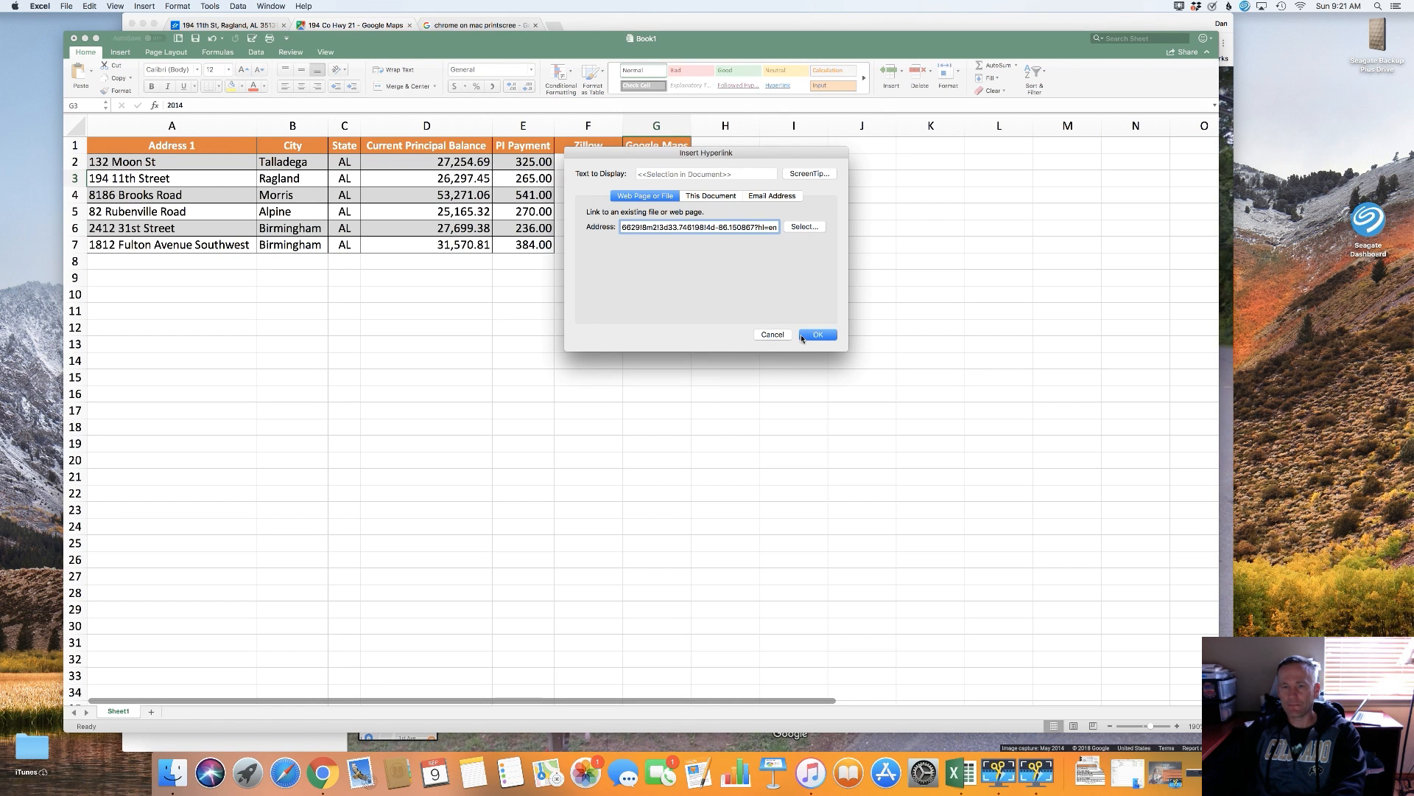
pyautogui.click(809, 336)
pyautogui.click(742, 274)
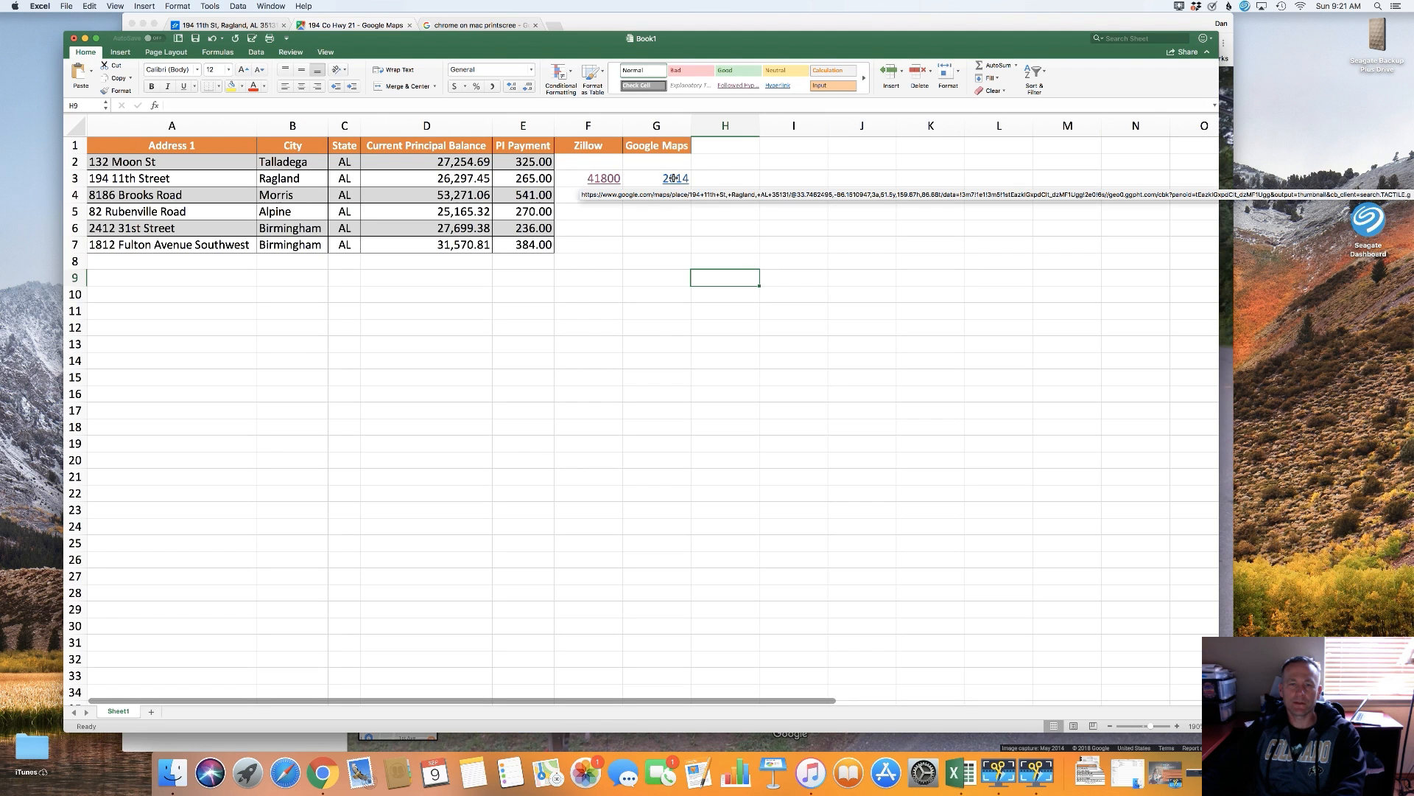
# Follow the hyperlink in G3 to Street View and capture a screenshot of the house and its surrounding yard.
pyautogui.click(649, 198)
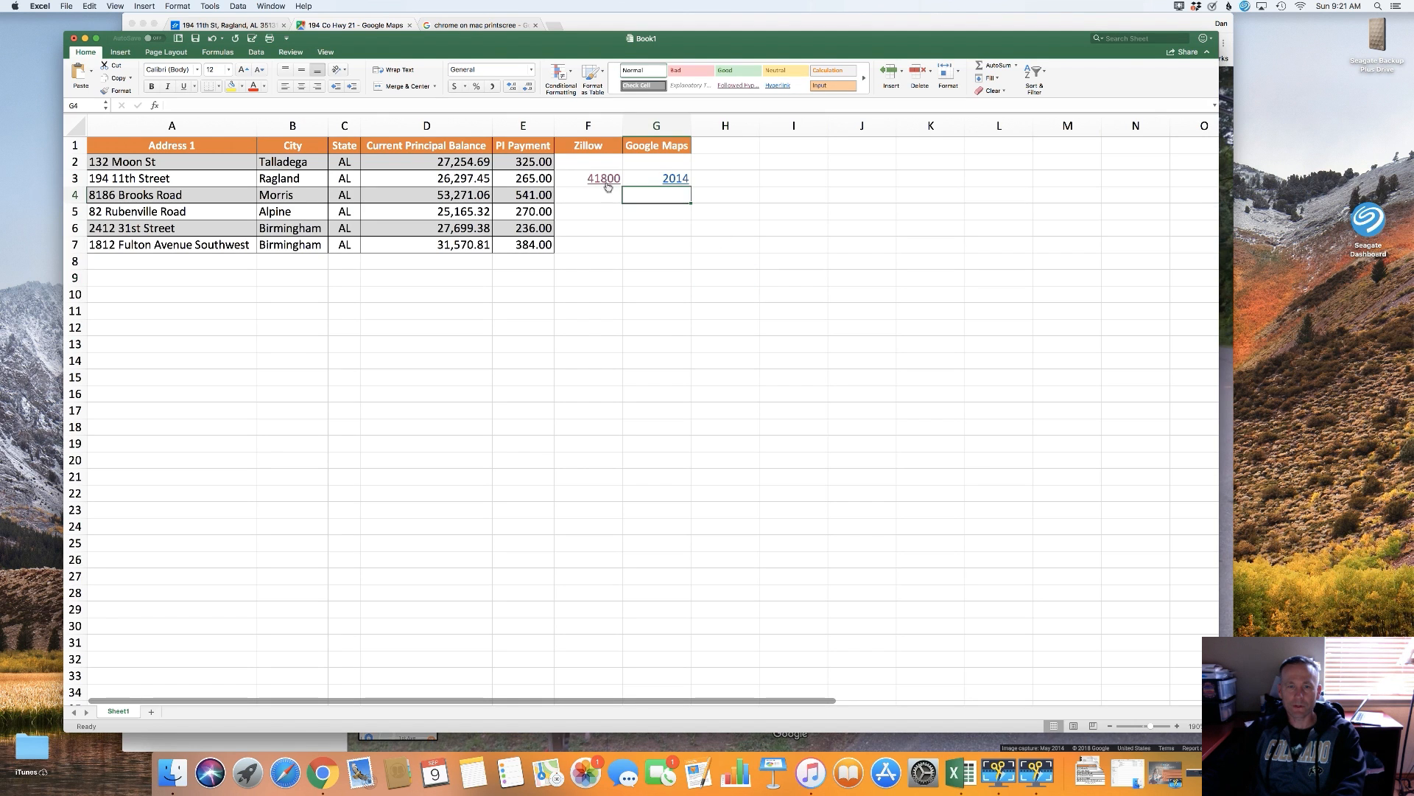
pyautogui.click(696, 180)
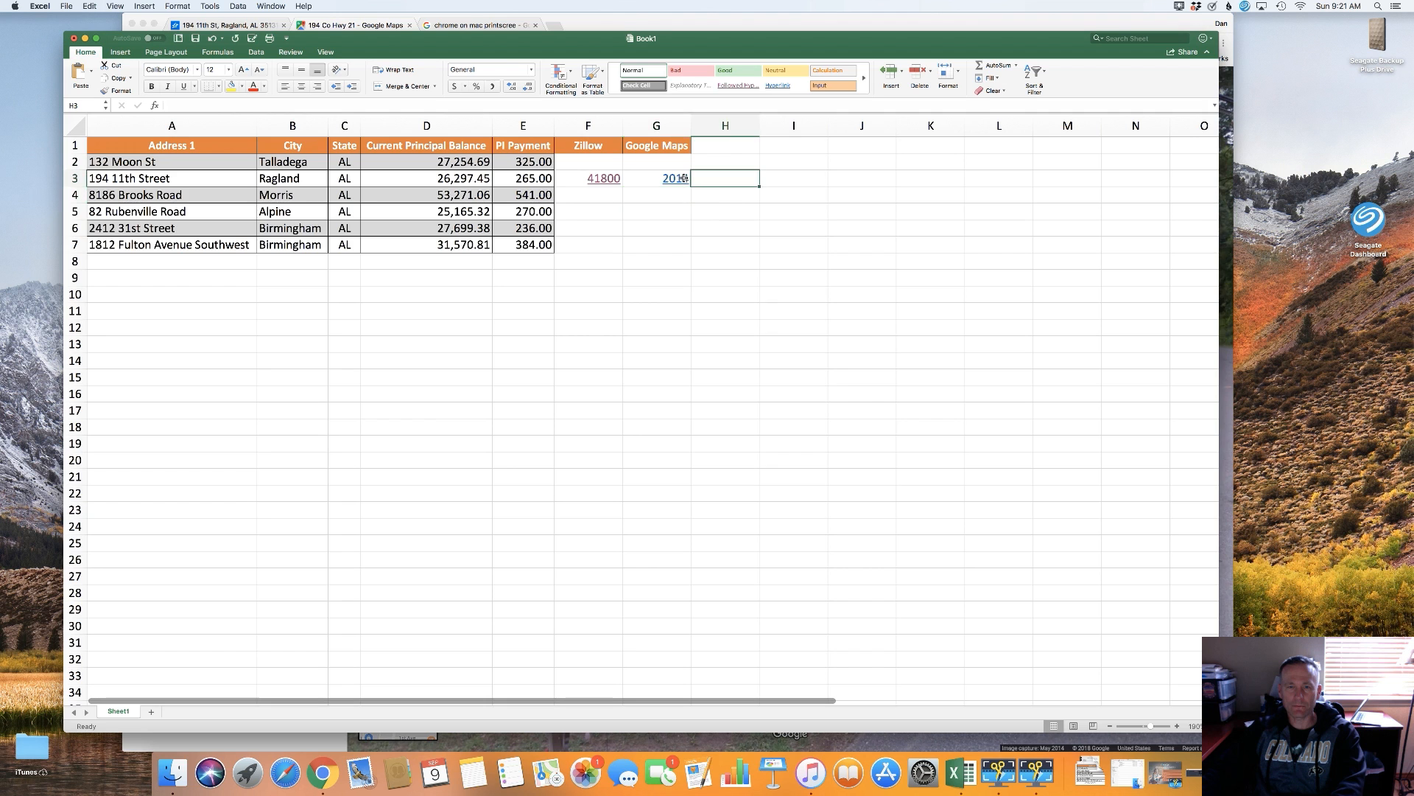
pyautogui.click(671, 178)
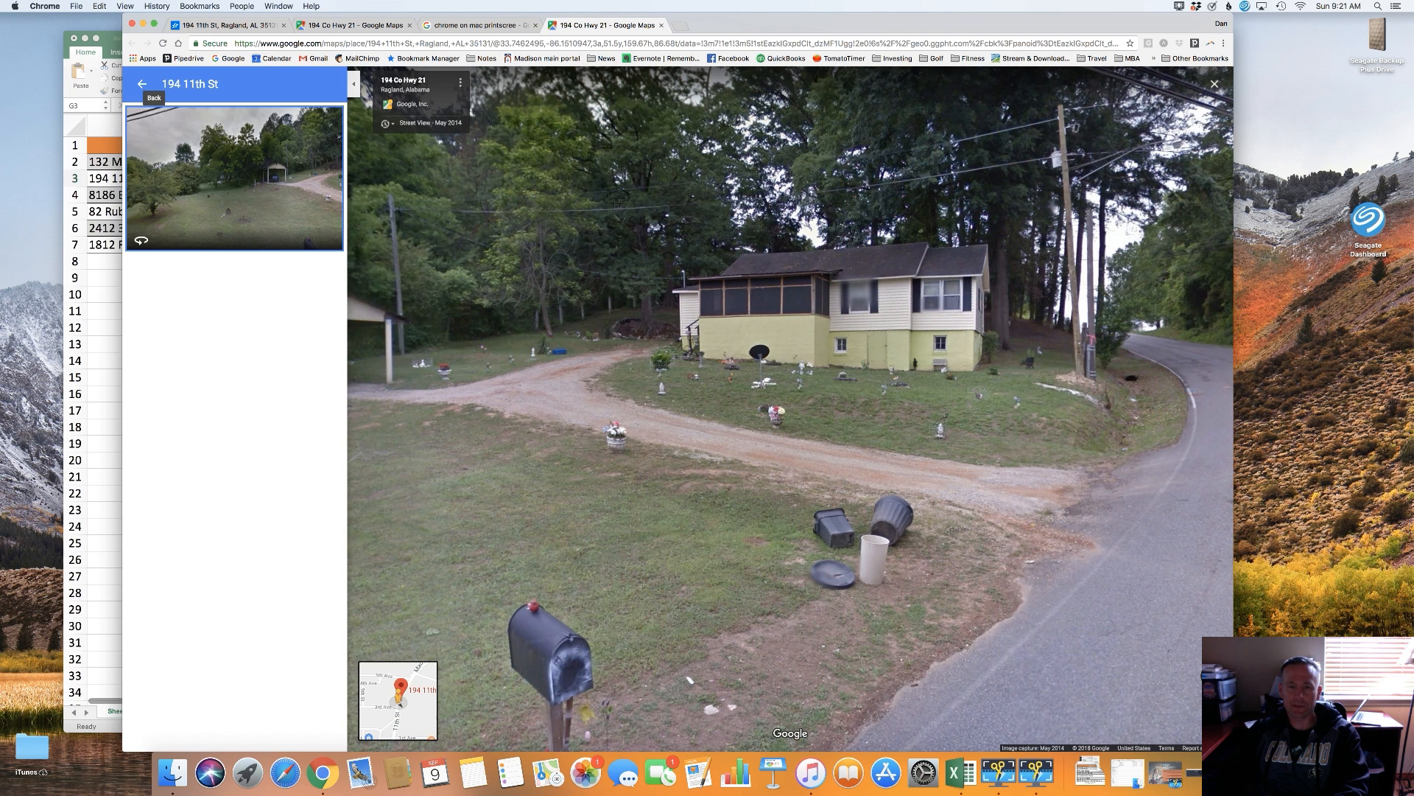
pyautogui.moveTo(607, 194); pyautogui.dragTo(1078, 521)
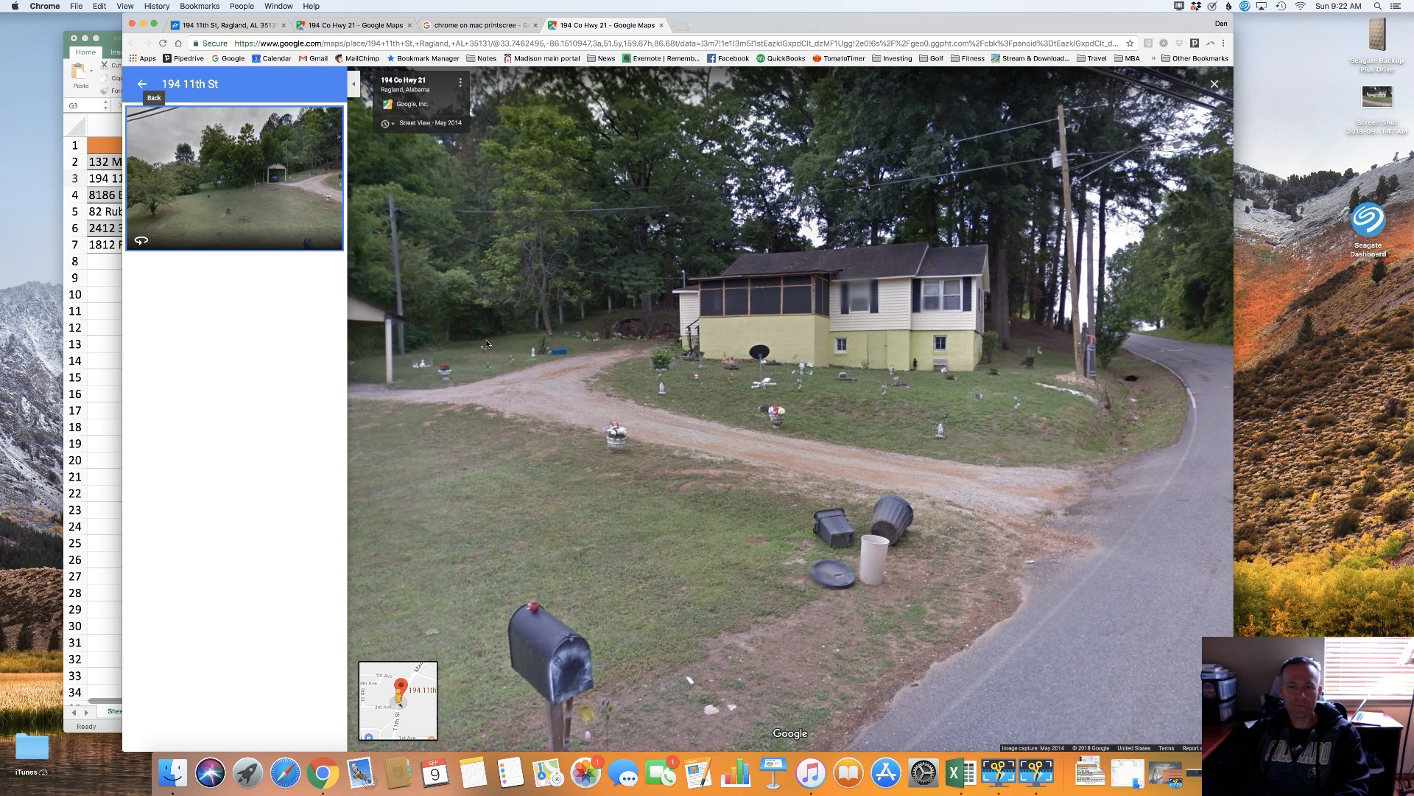
# Return to Excel and add the column heading Image in H1.
pyautogui.click(100, 311)
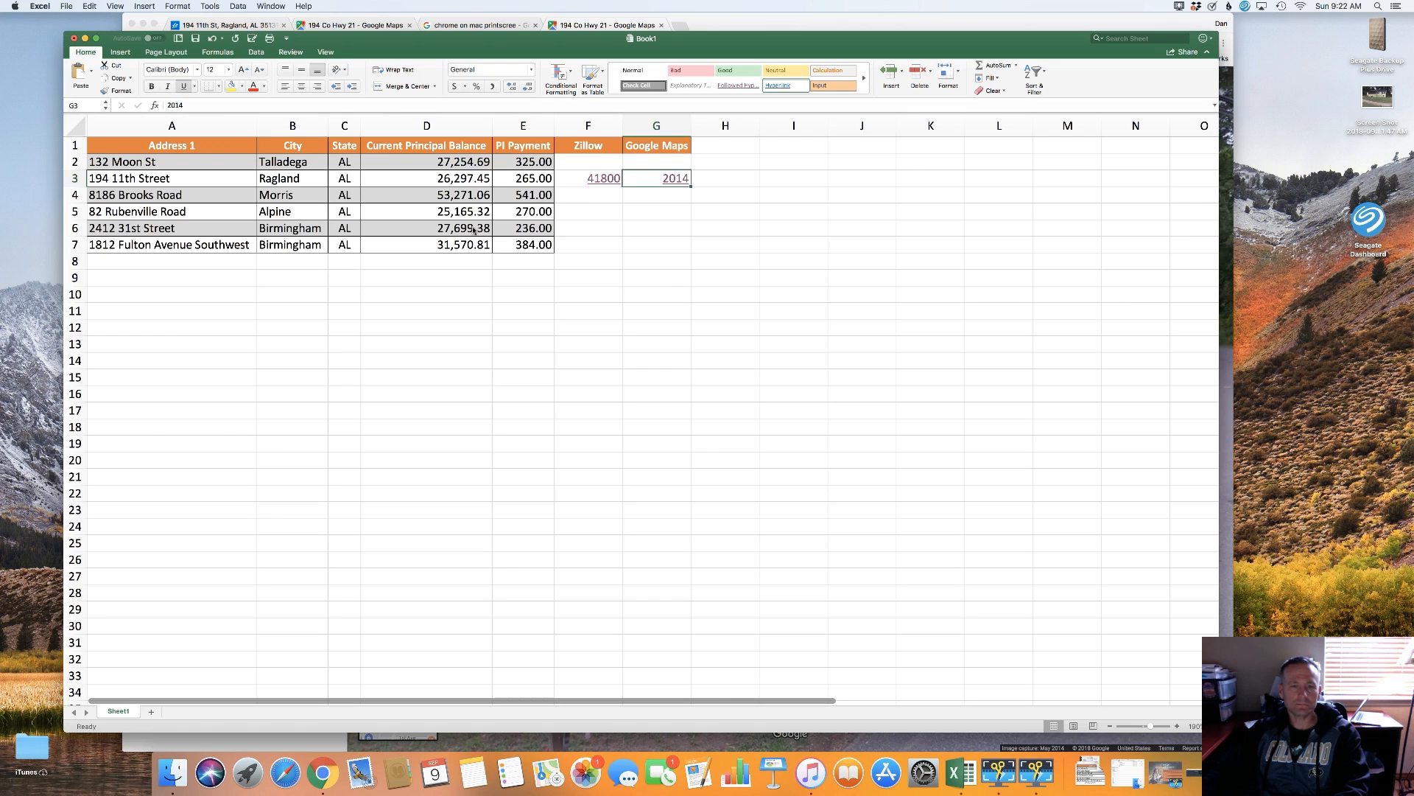
pyautogui.click(711, 147)
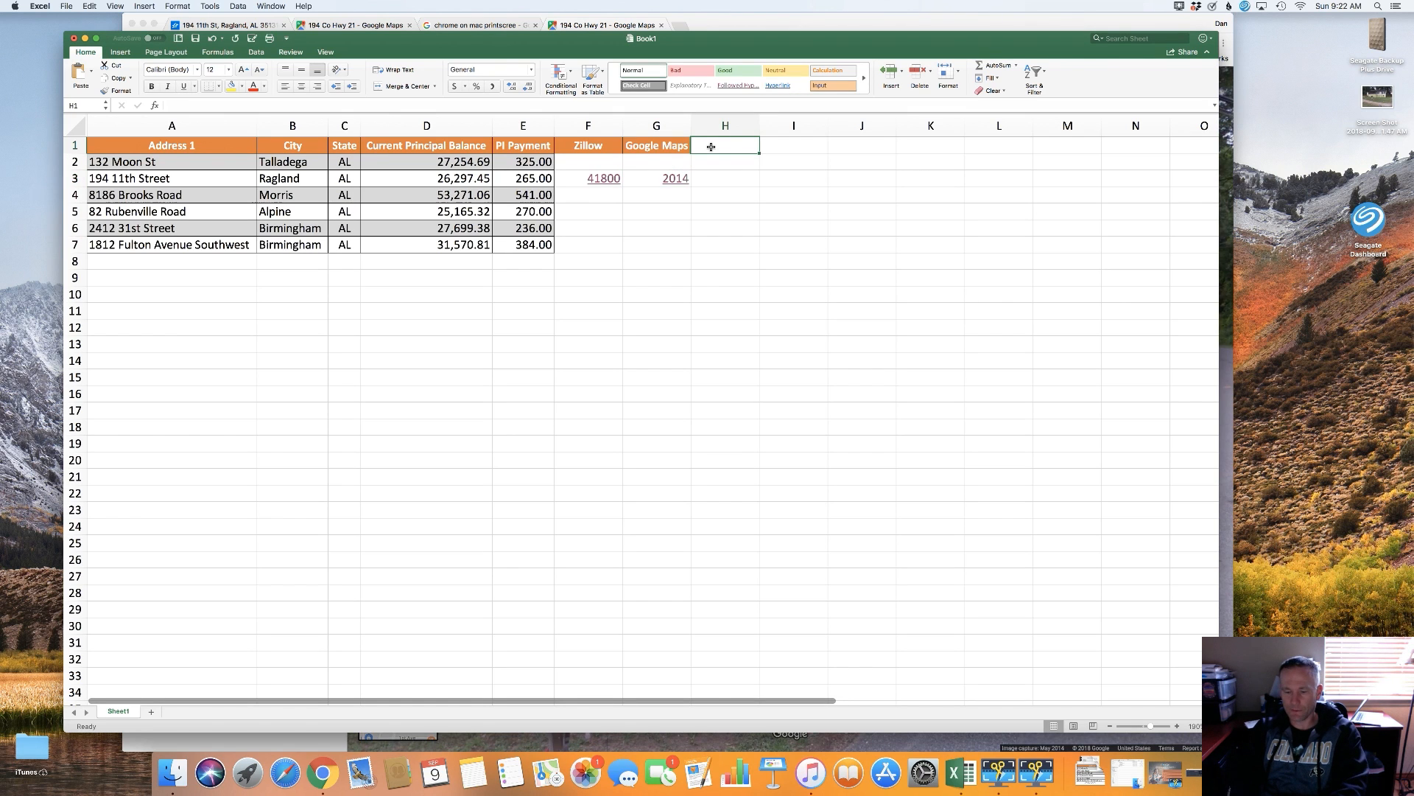
pyautogui.write('Image')
pyautogui.press('Return')
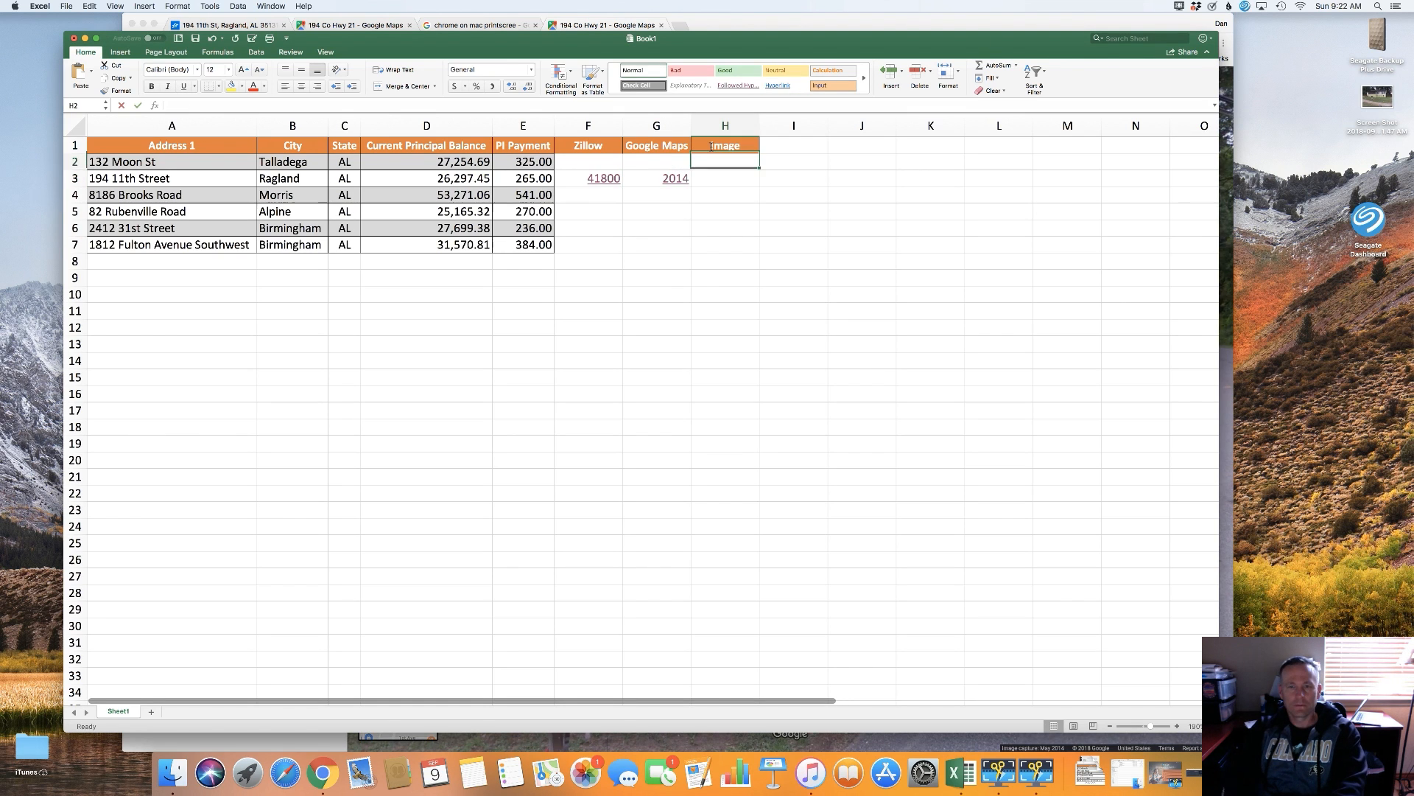
# Insert the picture Screen Shot 2018-09-09 at 9.21.47 AM from the Desktop at H3 and shrink it to about 0.9 by 1.35 inches.
pyautogui.press('Return')
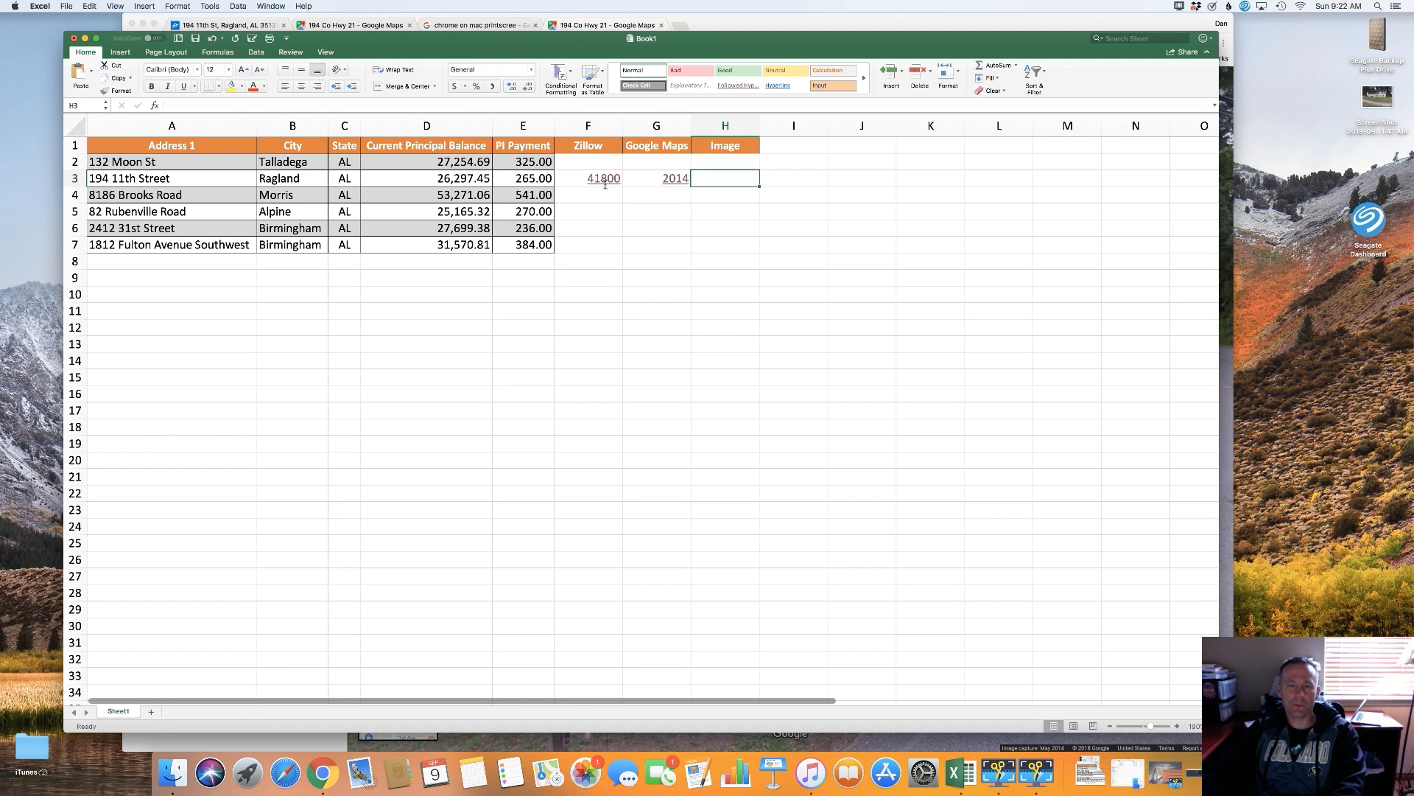
pyautogui.click(118, 53)
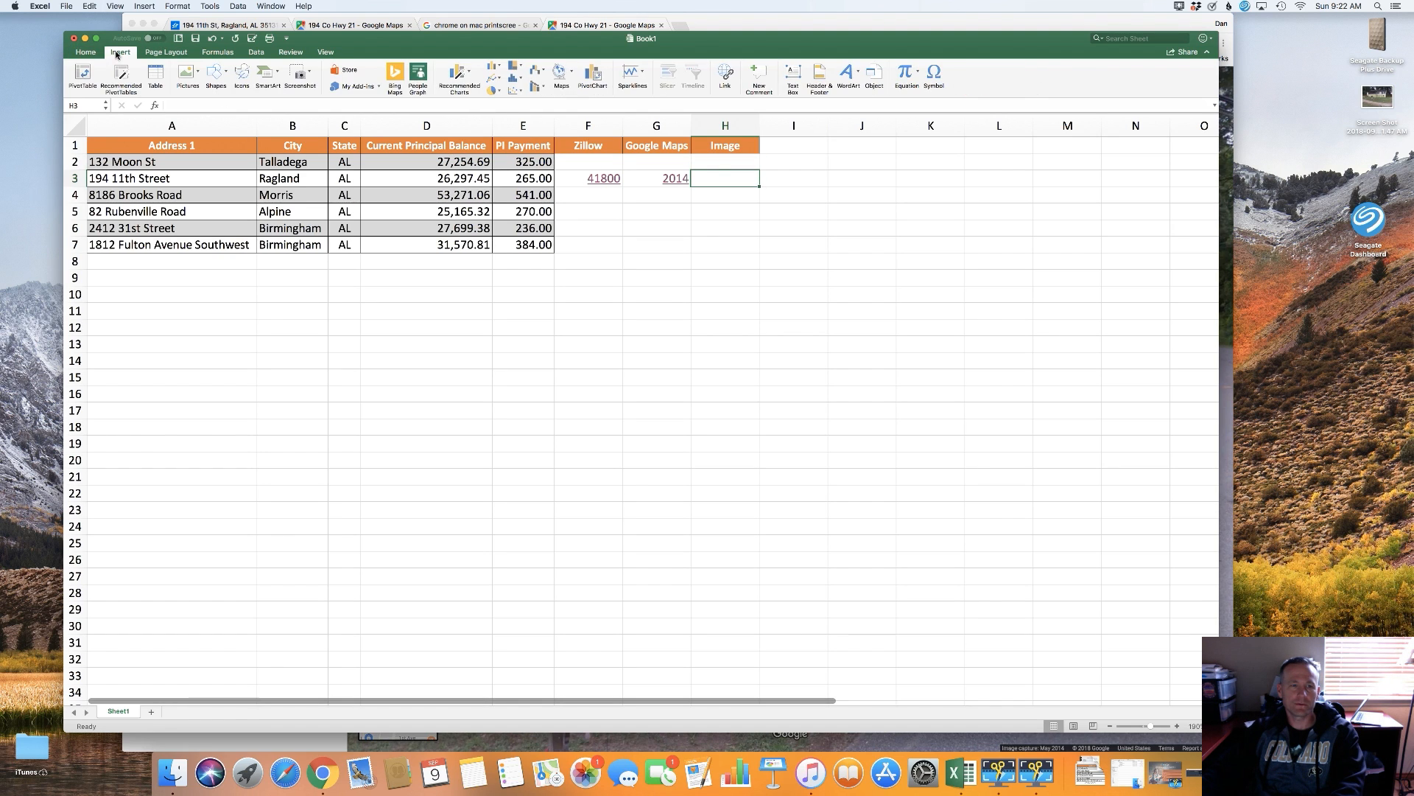
pyautogui.click(187, 76)
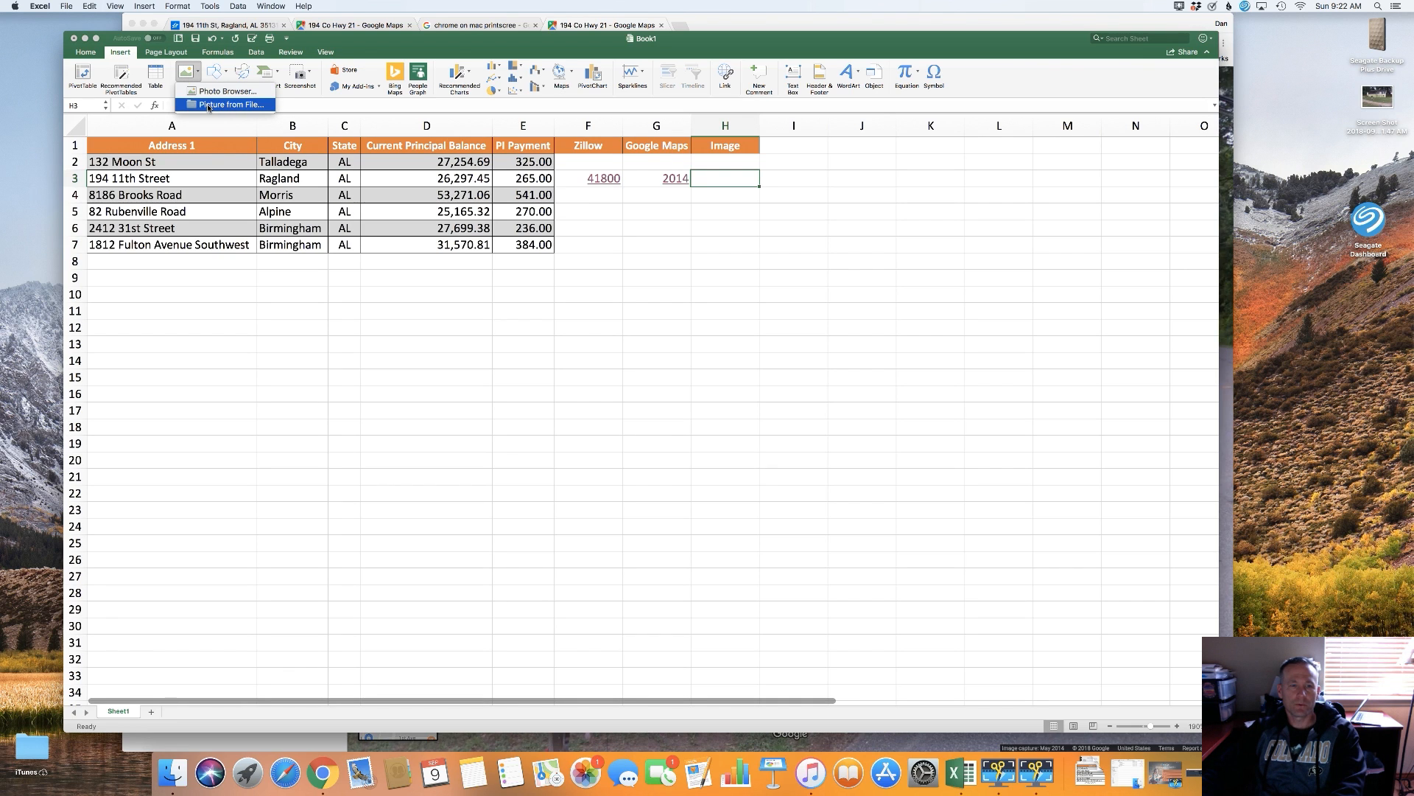
pyautogui.click(209, 105)
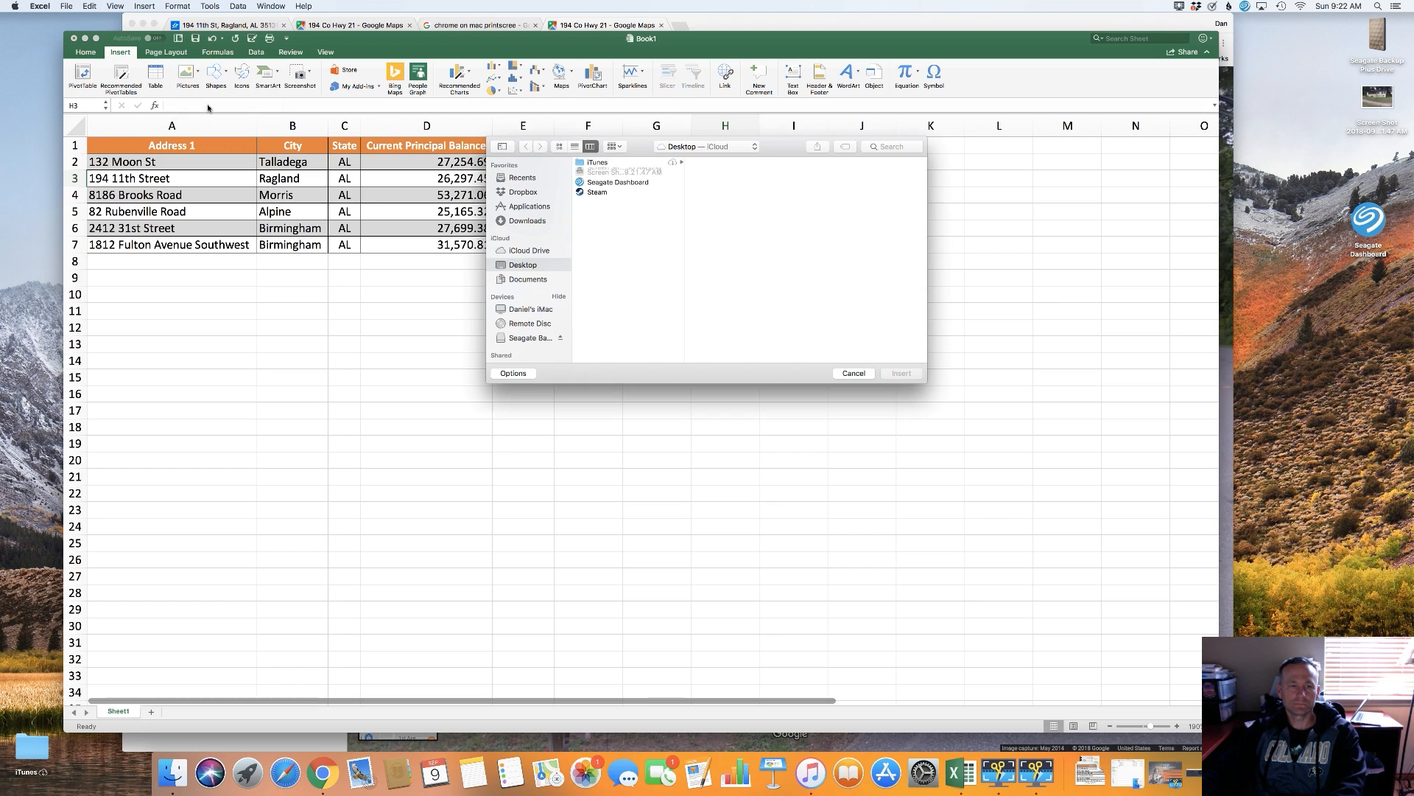
pyautogui.click(605, 174)
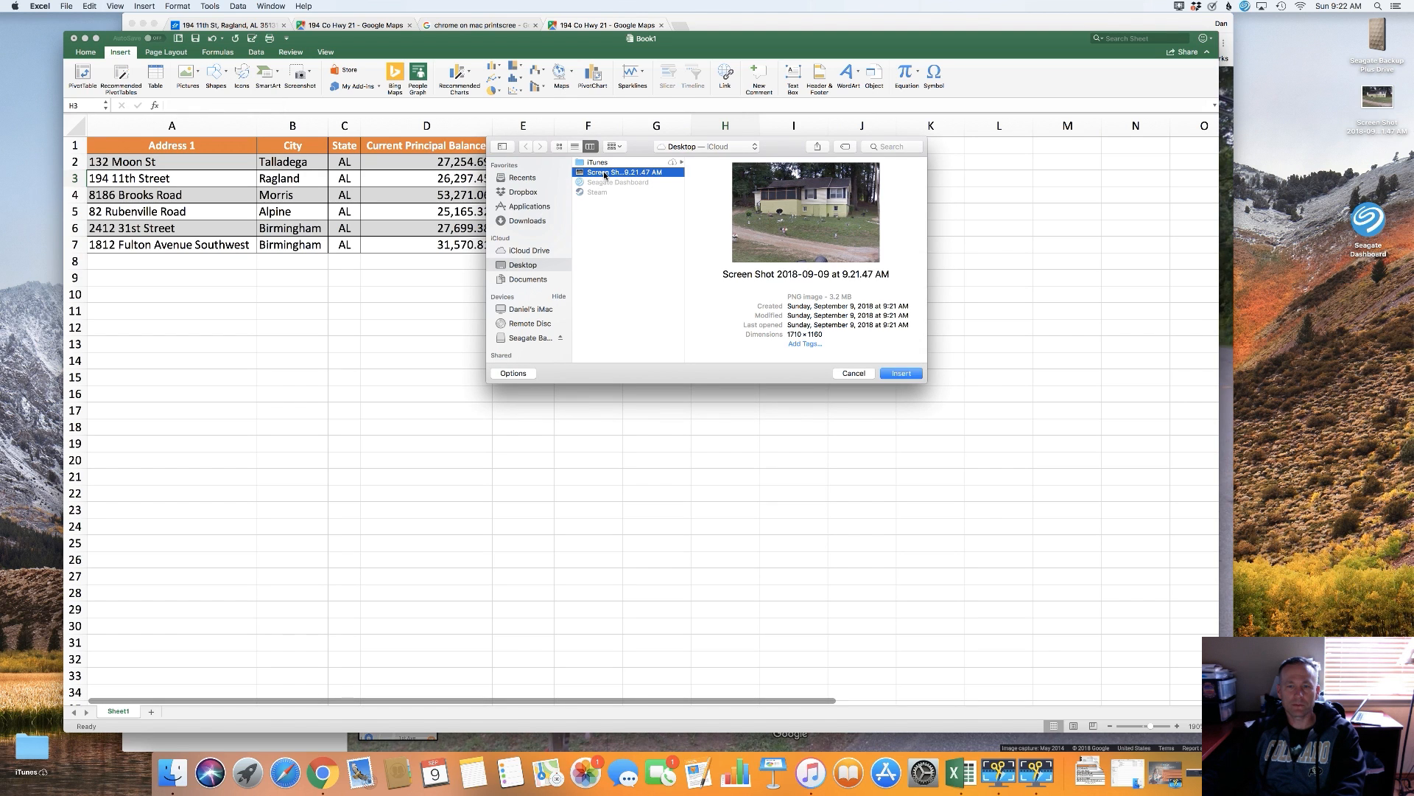
pyautogui.click(912, 374)
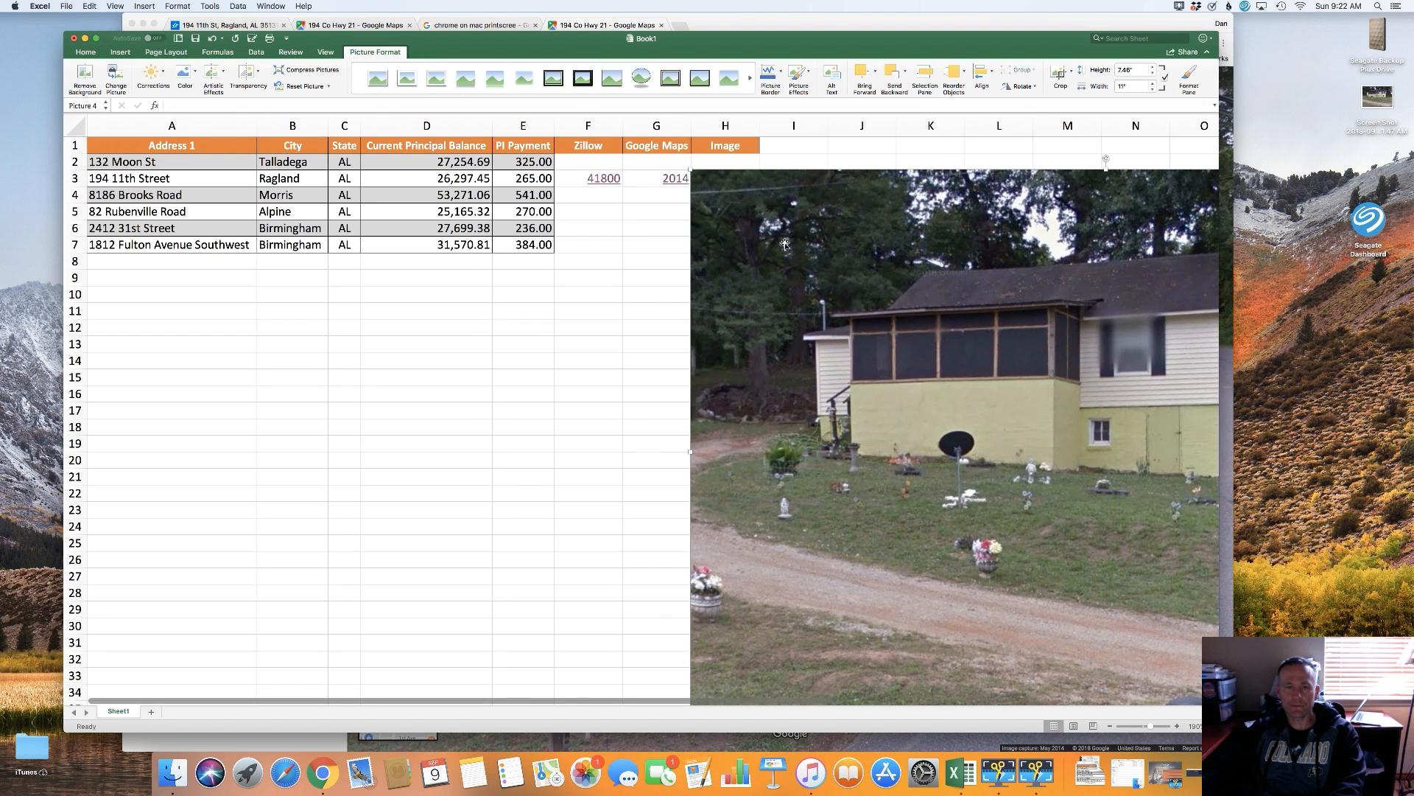
pyautogui.moveTo(691, 170); pyautogui.dragTo(709, 239)
pyautogui.moveTo(699, 185)
pyautogui.mouseDown()
pyautogui.moveTo(1115, 462)
pyautogui.moveTo(701, 179)
pyautogui.mouseUp()
# Increase the height of rows 2 to 7 and widen column H so that the picture fits inside cell H3.
pyautogui.moveTo(75, 162); pyautogui.dragTo(75, 247)
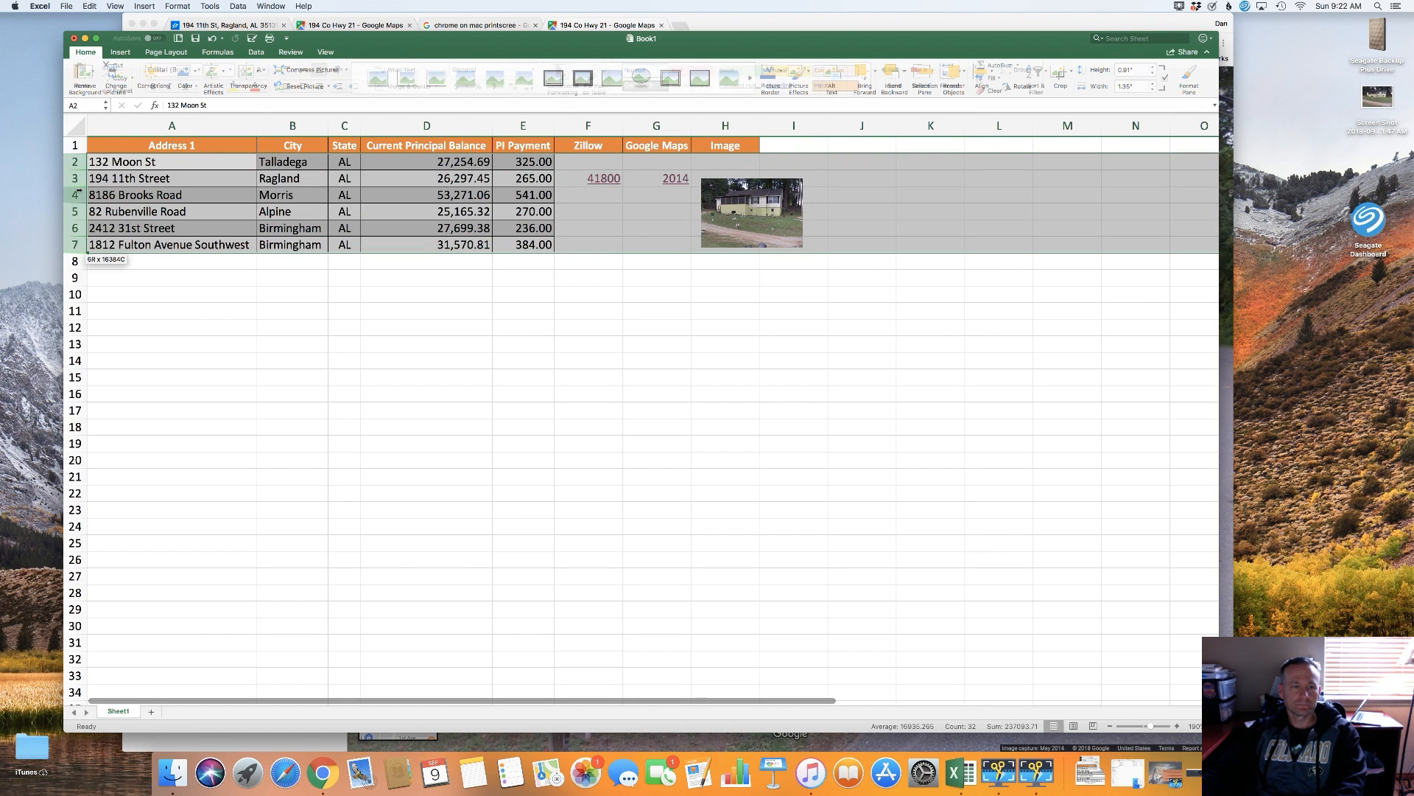
pyautogui.moveTo(75, 187); pyautogui.dragTo(76, 236)
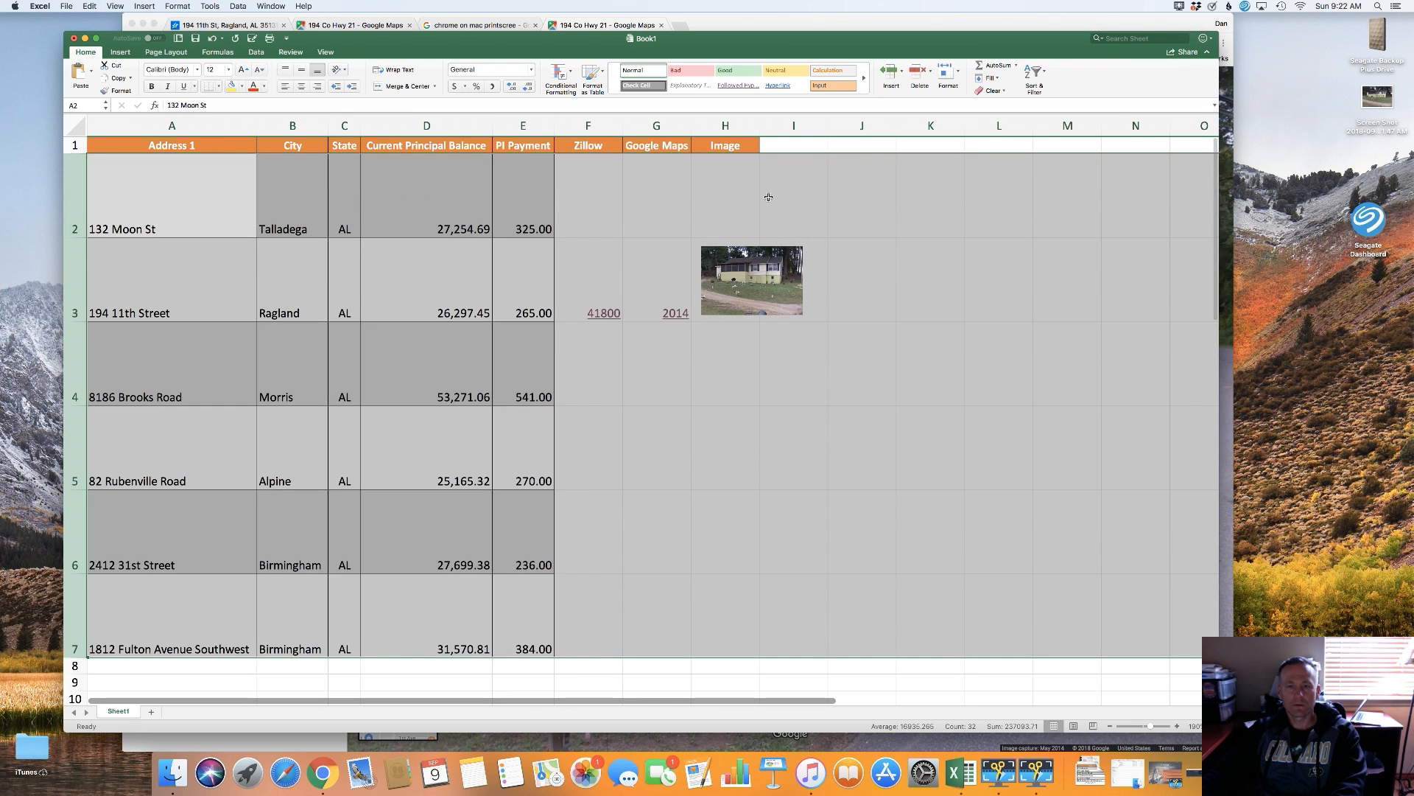
pyautogui.click(750, 126)
pyautogui.moveTo(760, 133); pyautogui.dragTo(858, 133)
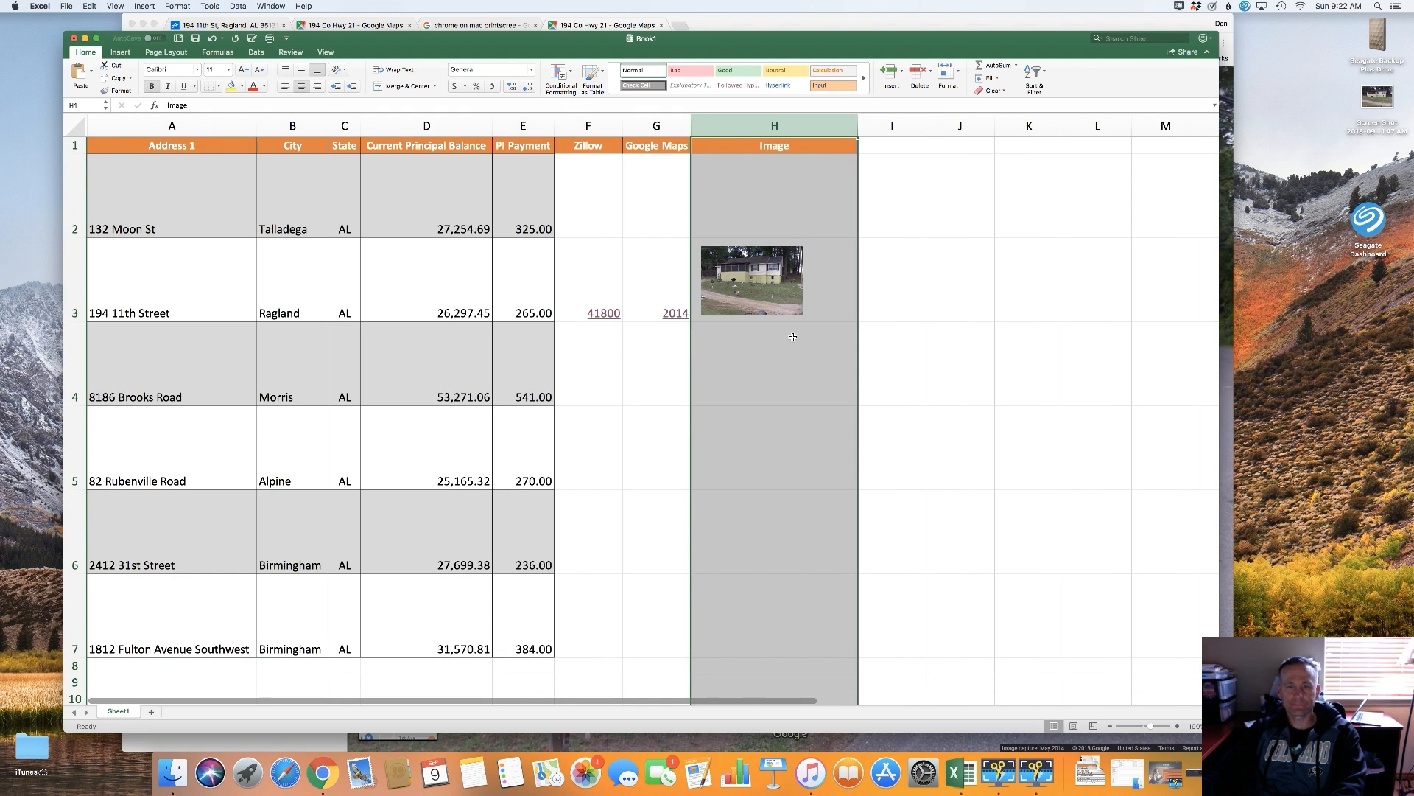
pyautogui.click(663, 357)
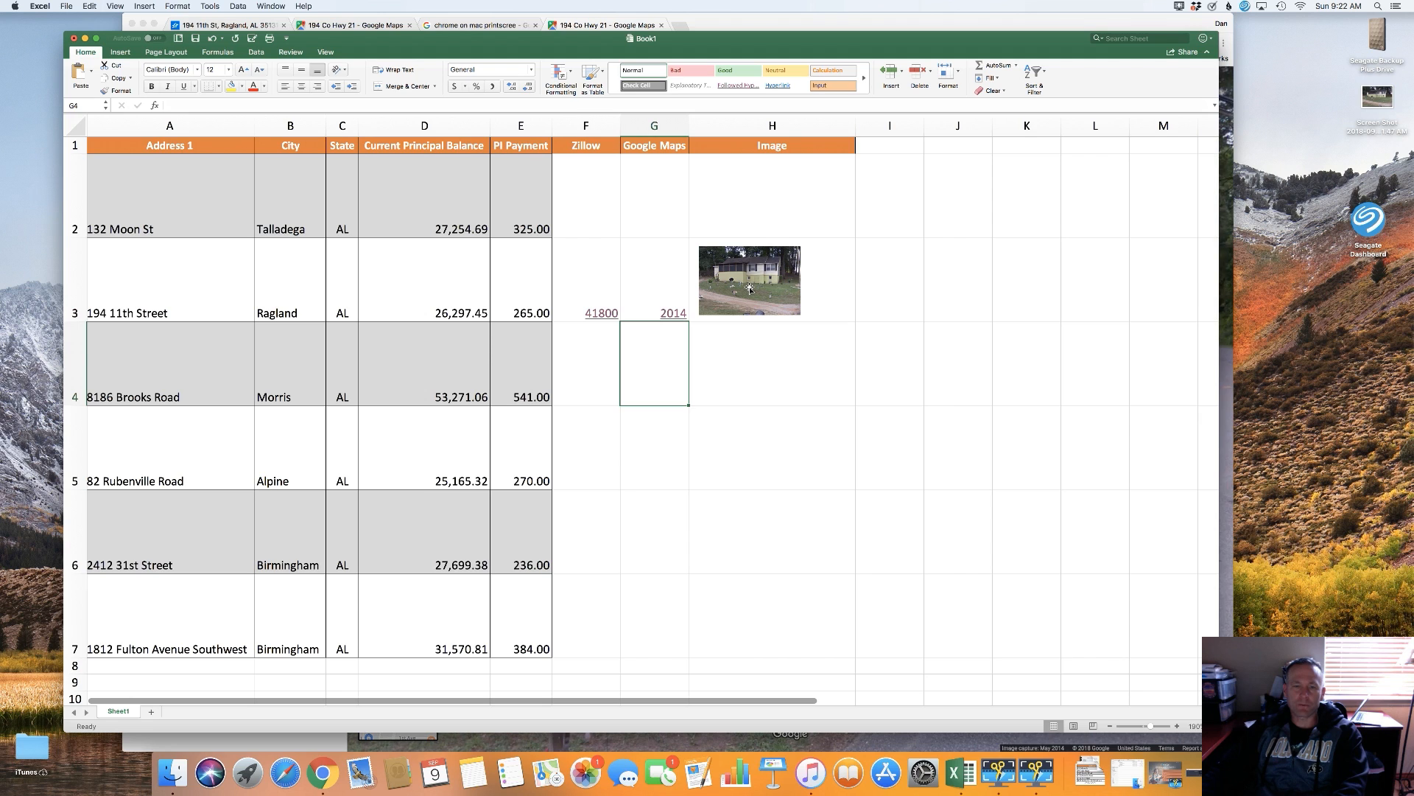
# Set the house picture's positioning property to Don't move or size with cells.
pyautogui.click(767, 280)
pyautogui.rightClick(736, 281)
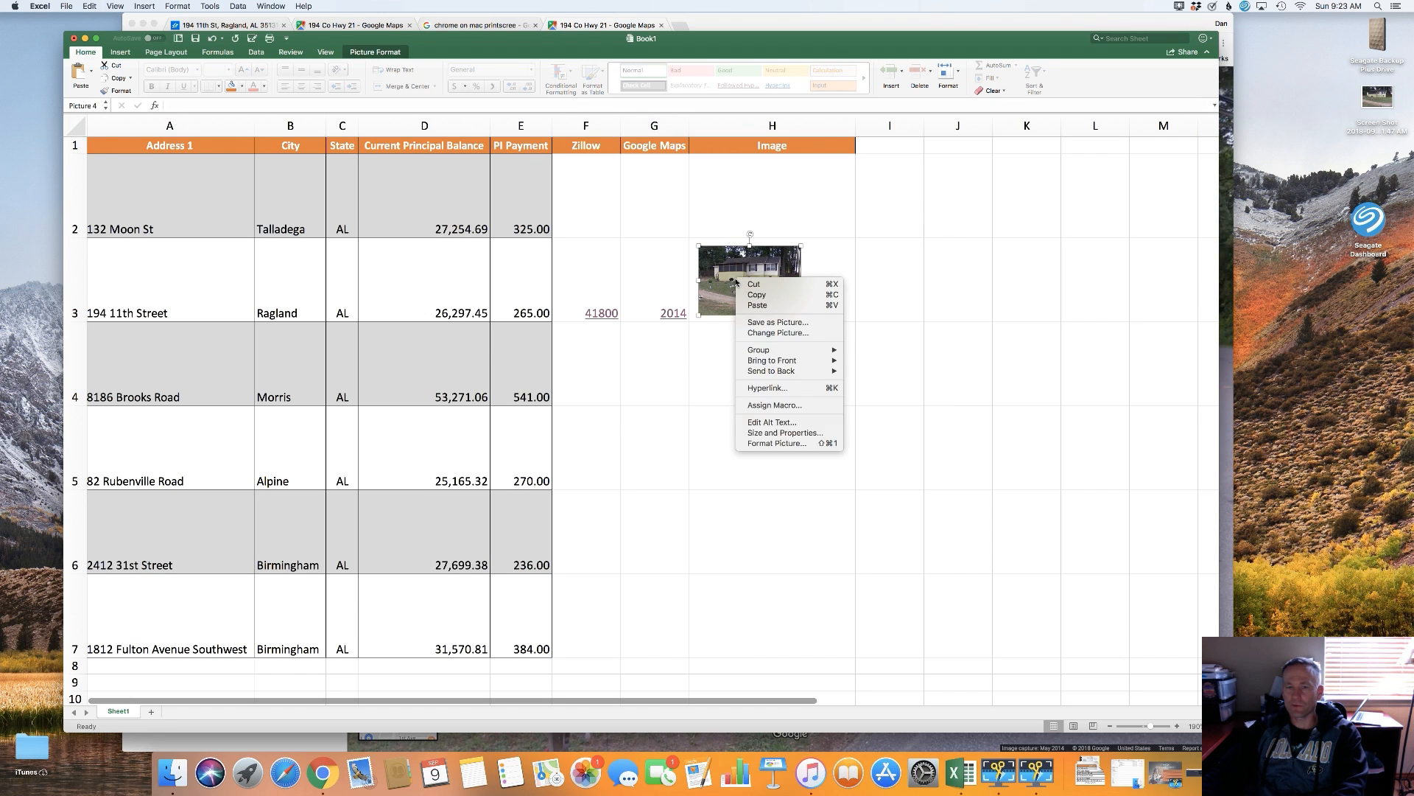
pyautogui.click(780, 444)
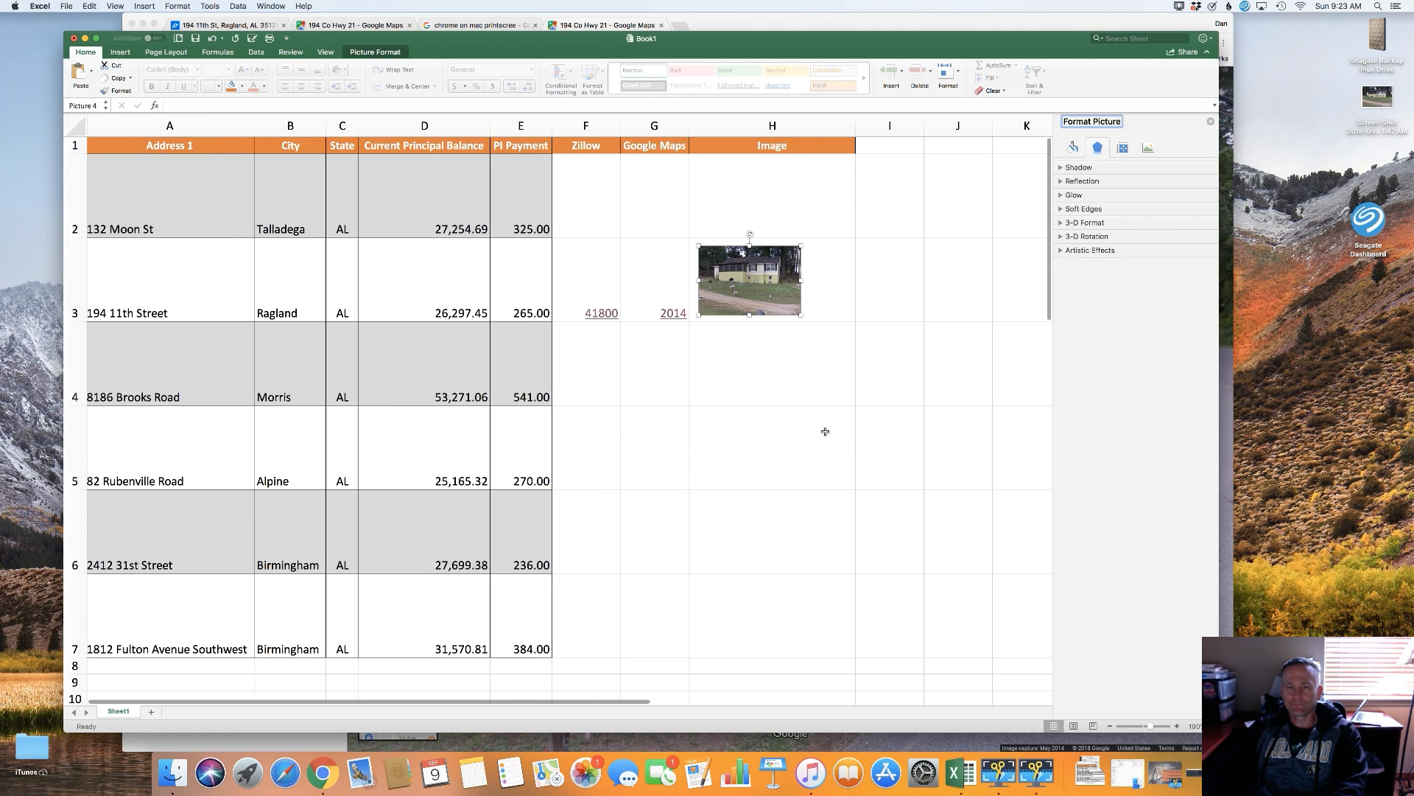
pyautogui.click(1123, 148)
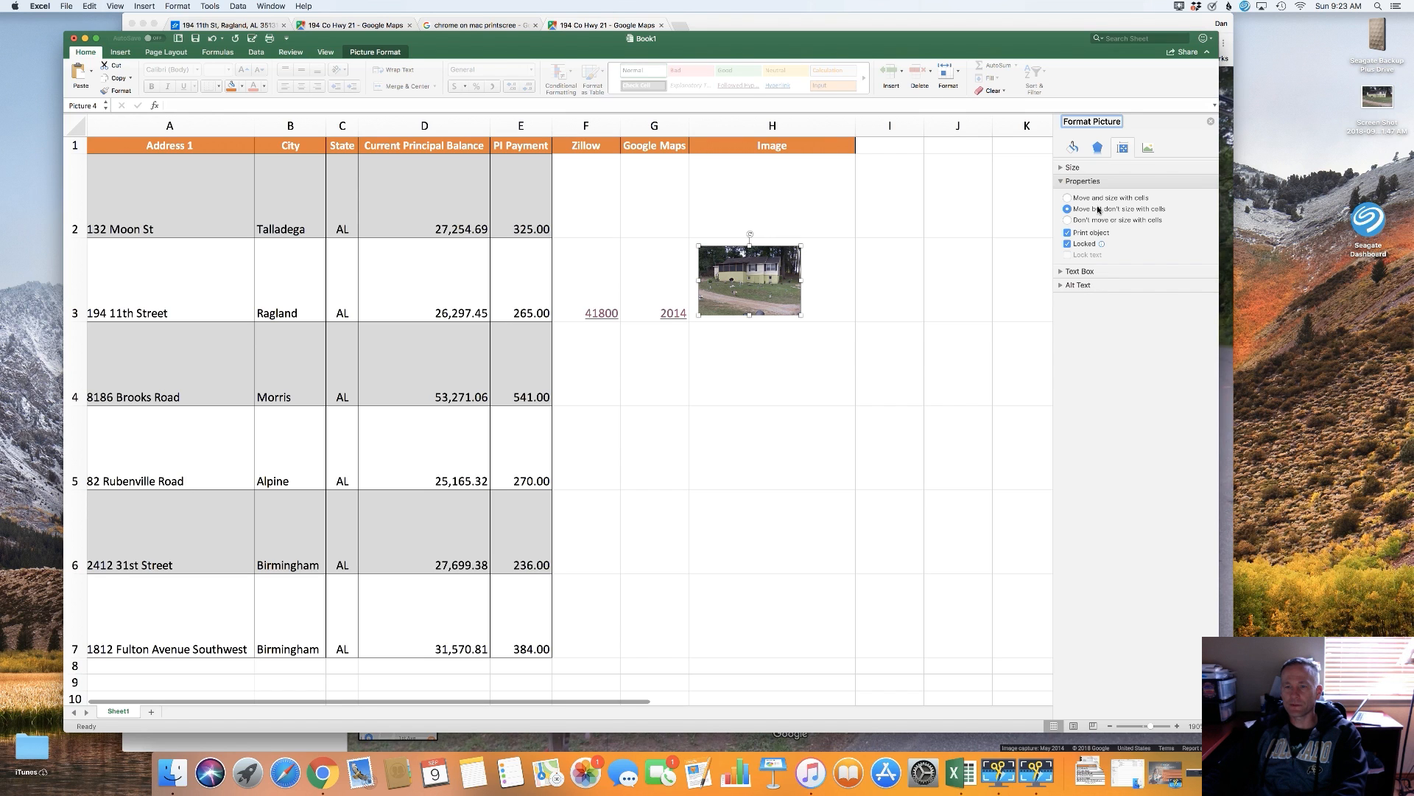
pyautogui.click(1069, 220)
pyautogui.click(986, 251)
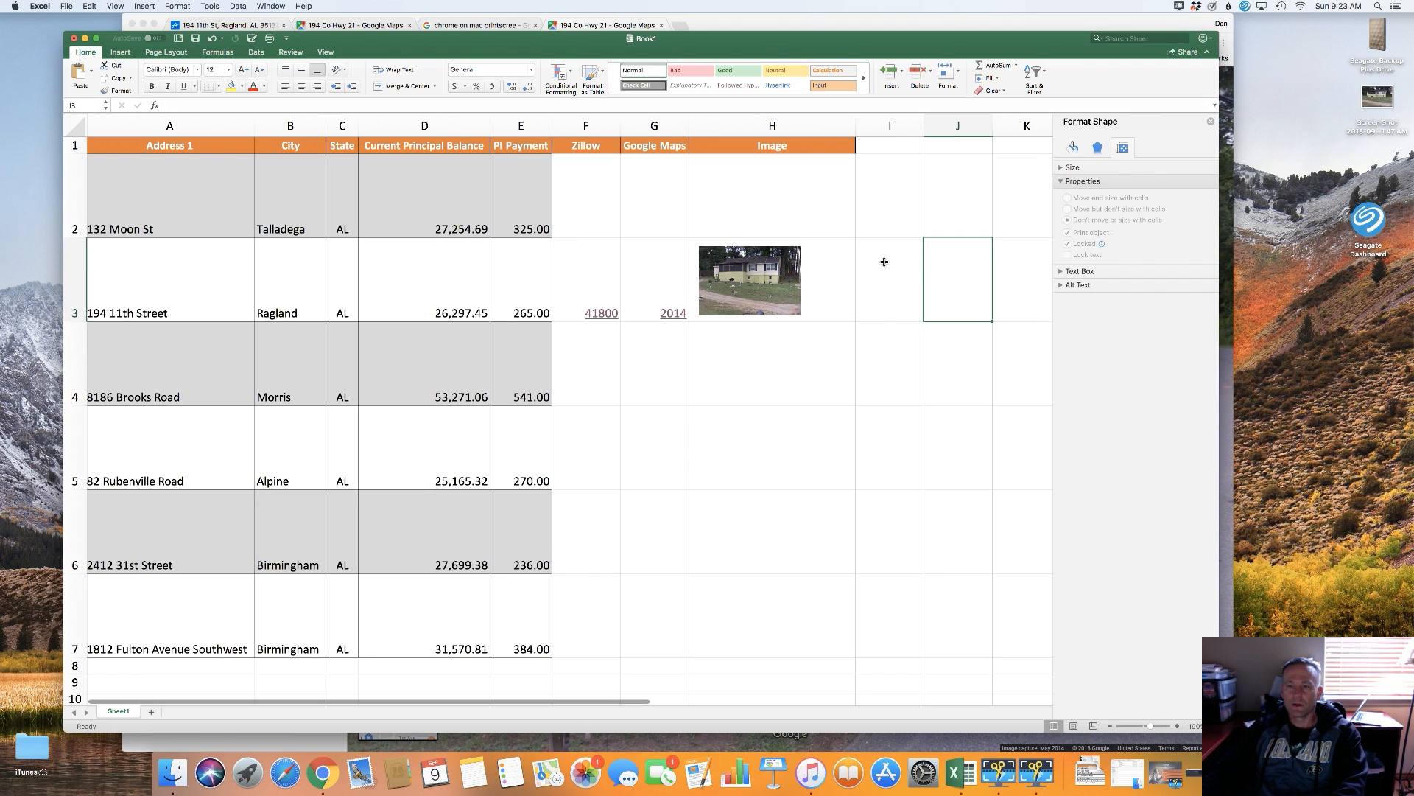
pyautogui.click(847, 286)
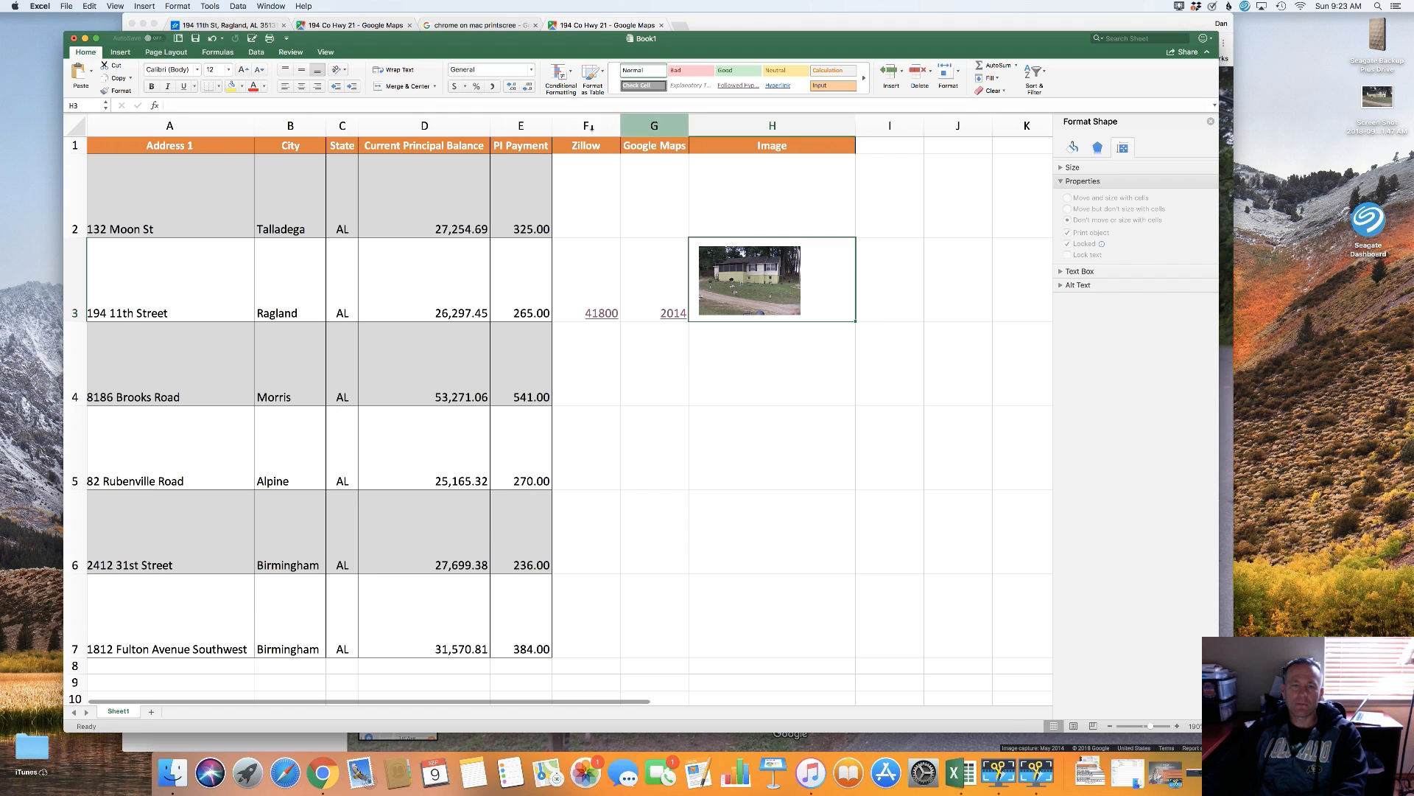
# Try inserting two blank columns before the Zillow column and reducing the height of row 3 to test the fixed picture.
pyautogui.moveTo(654, 125); pyautogui.dragTo(586, 126)
pyautogui.rightClick(630, 129)
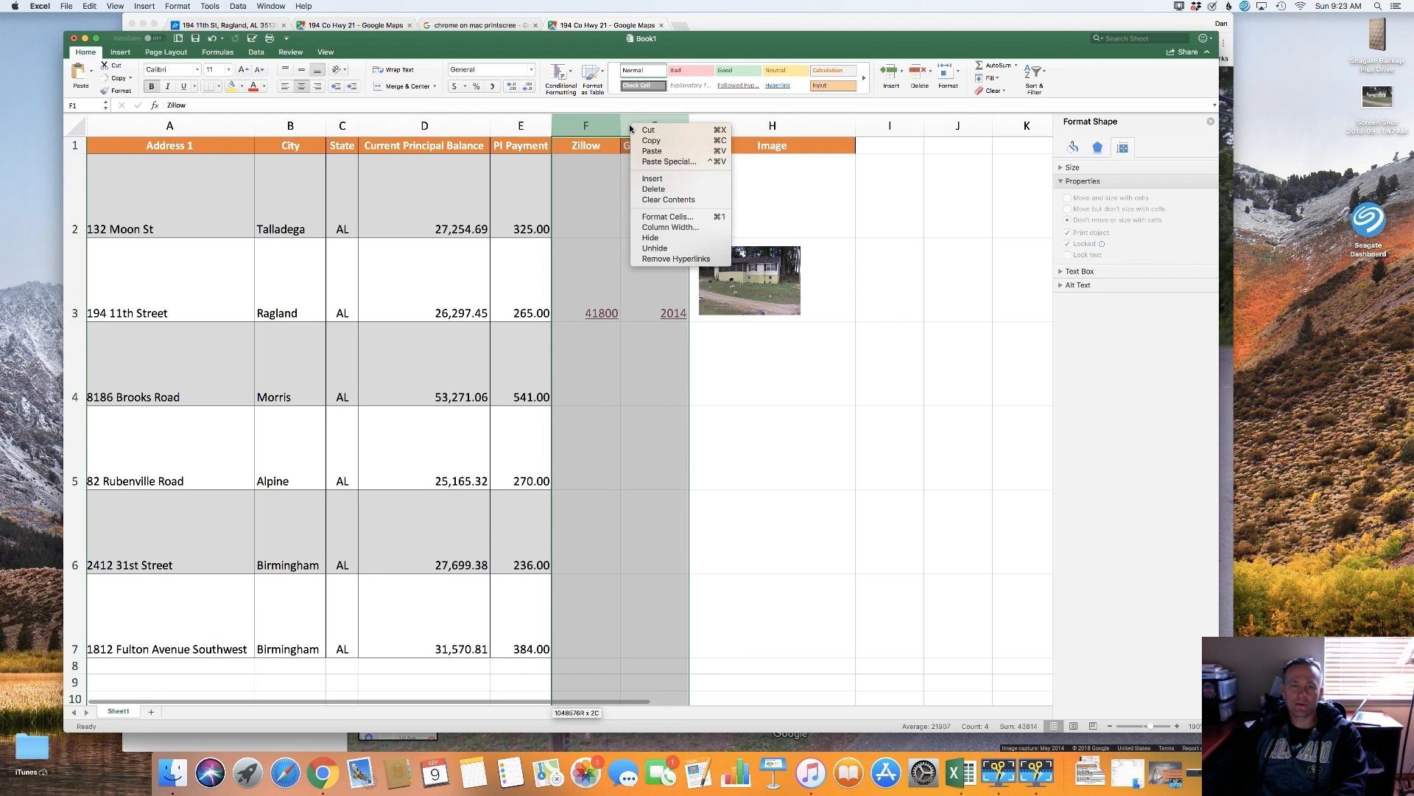
pyautogui.click(652, 179)
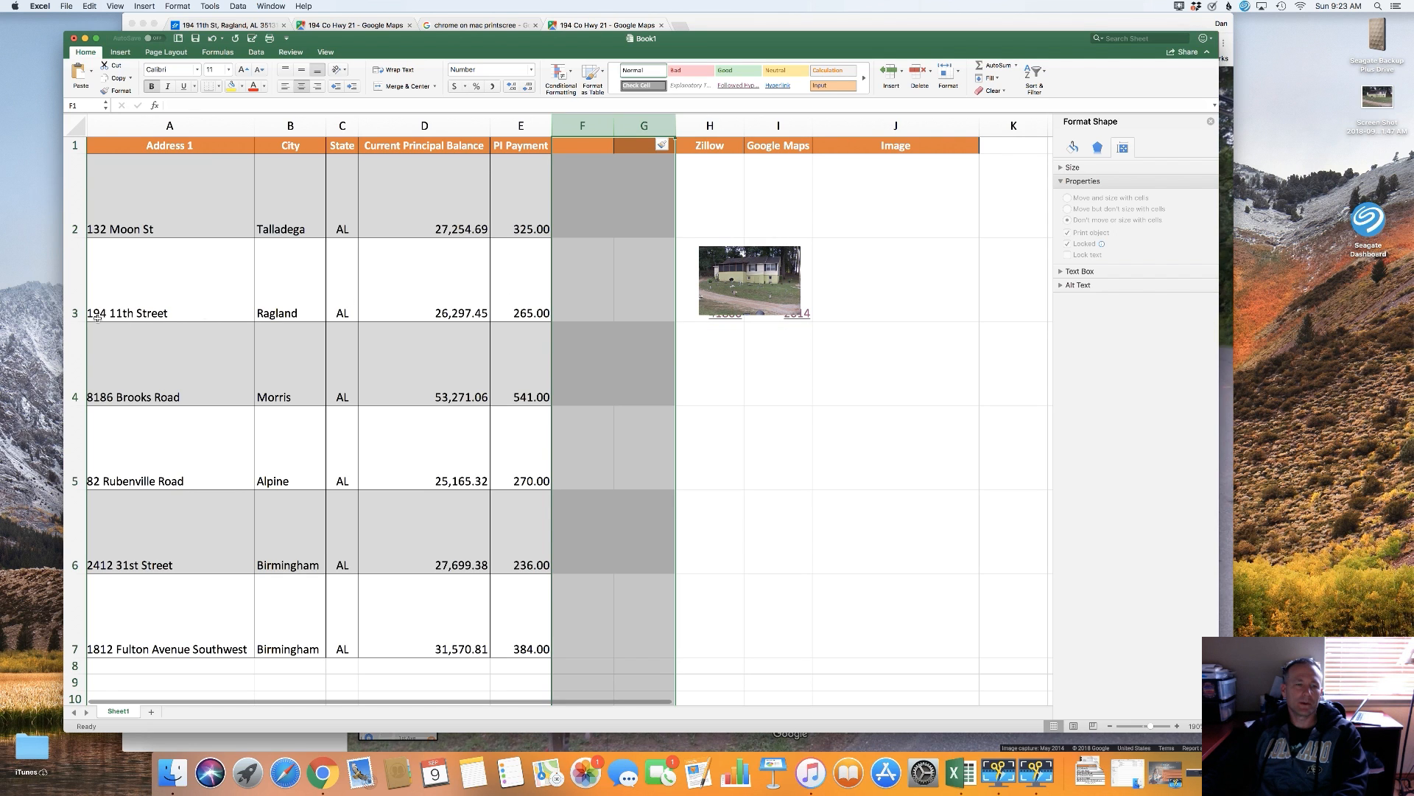
pyautogui.moveTo(79, 319); pyautogui.dragTo(89, 279)
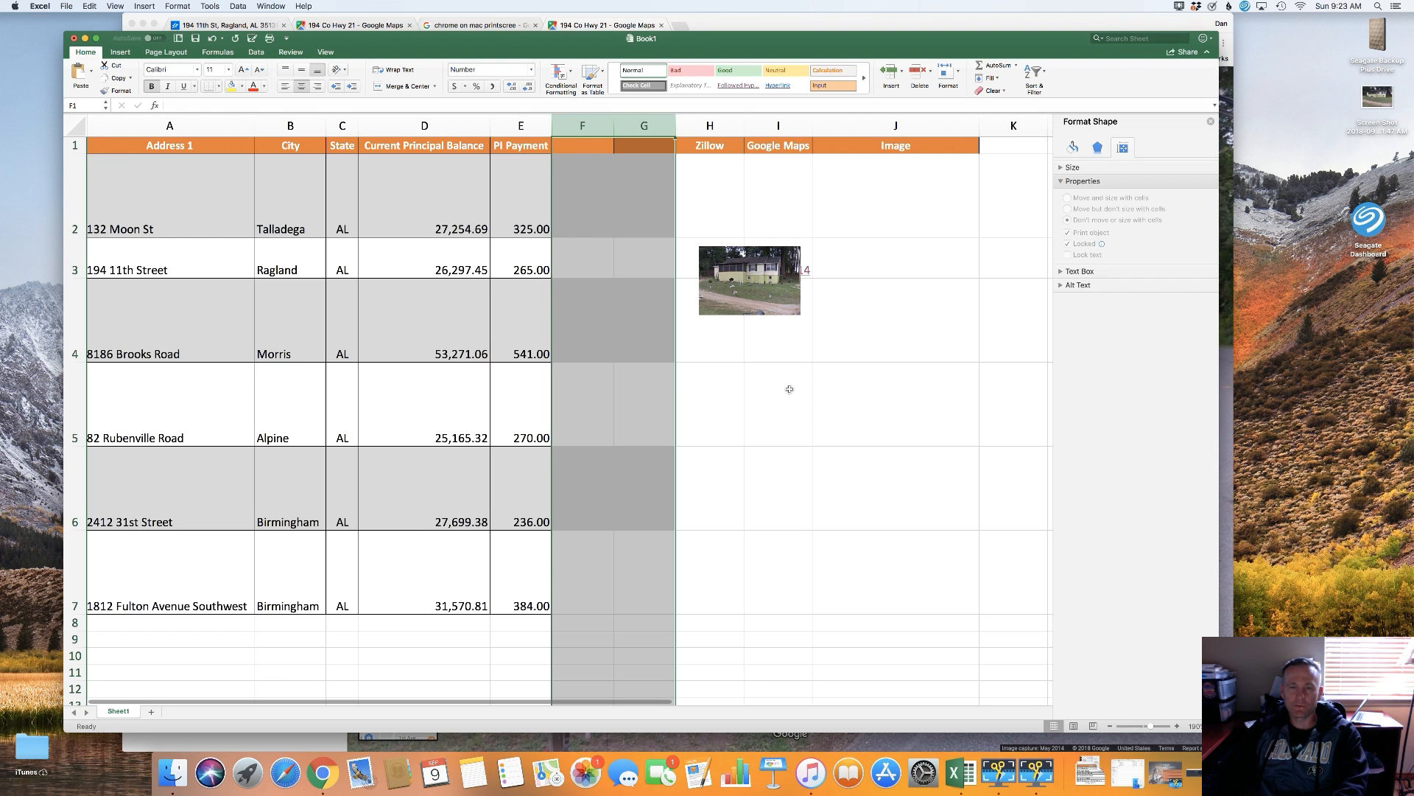
# Undo the row 3 height change and the insertion of the two blank columns.
pyautogui.press('super+z')
pyautogui.press('super+z')
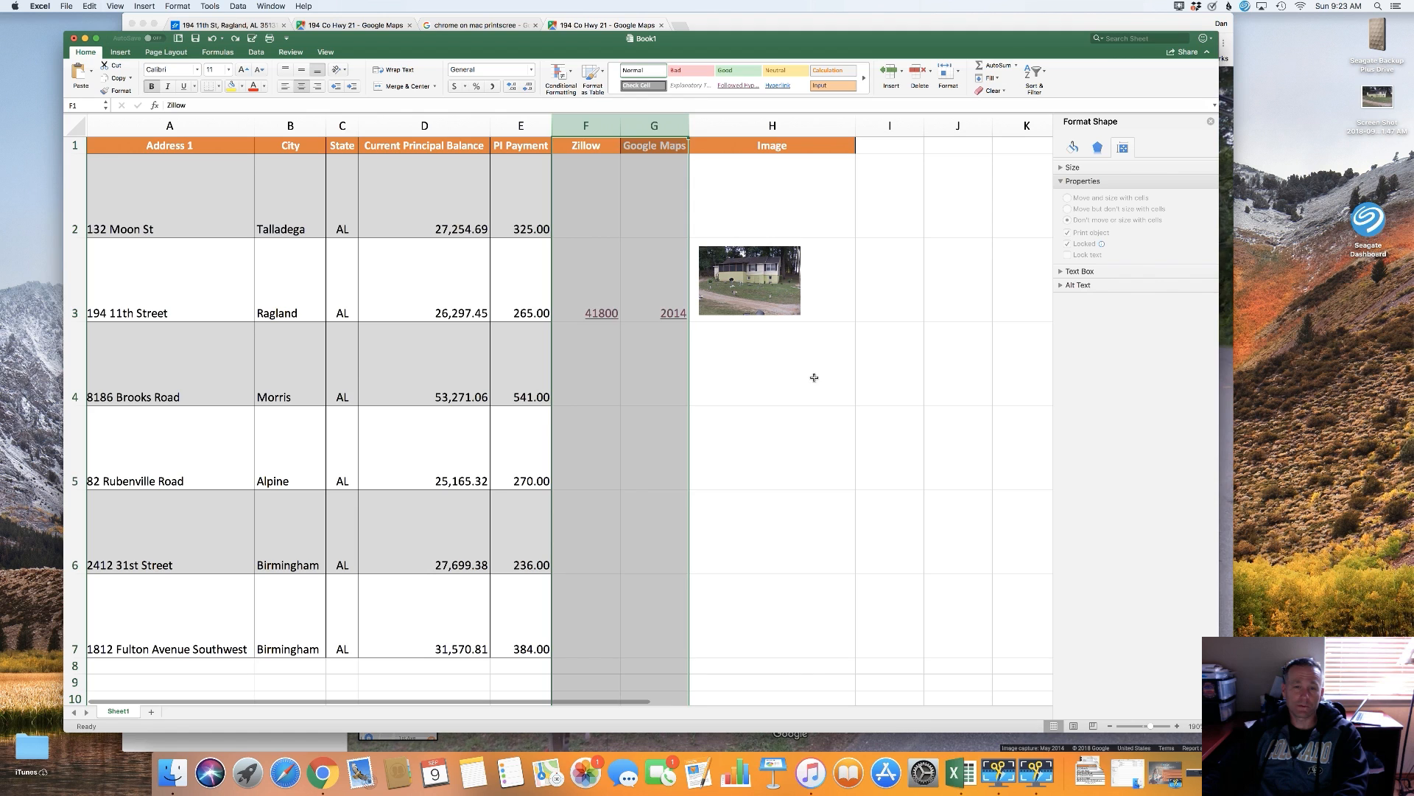
pyautogui.click(815, 376)
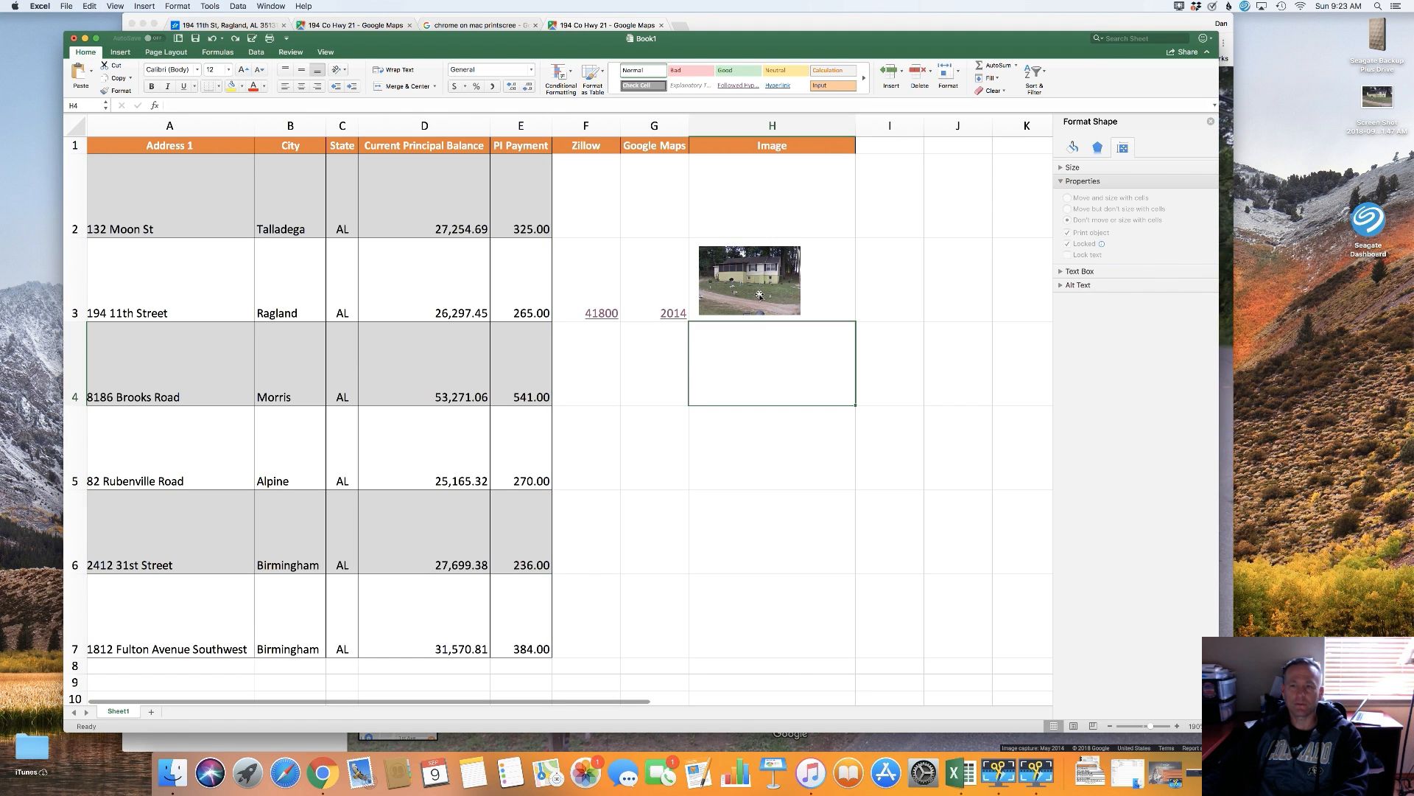
# Set the house picture's positioning property to Move and size with cells.
pyautogui.click(762, 294)
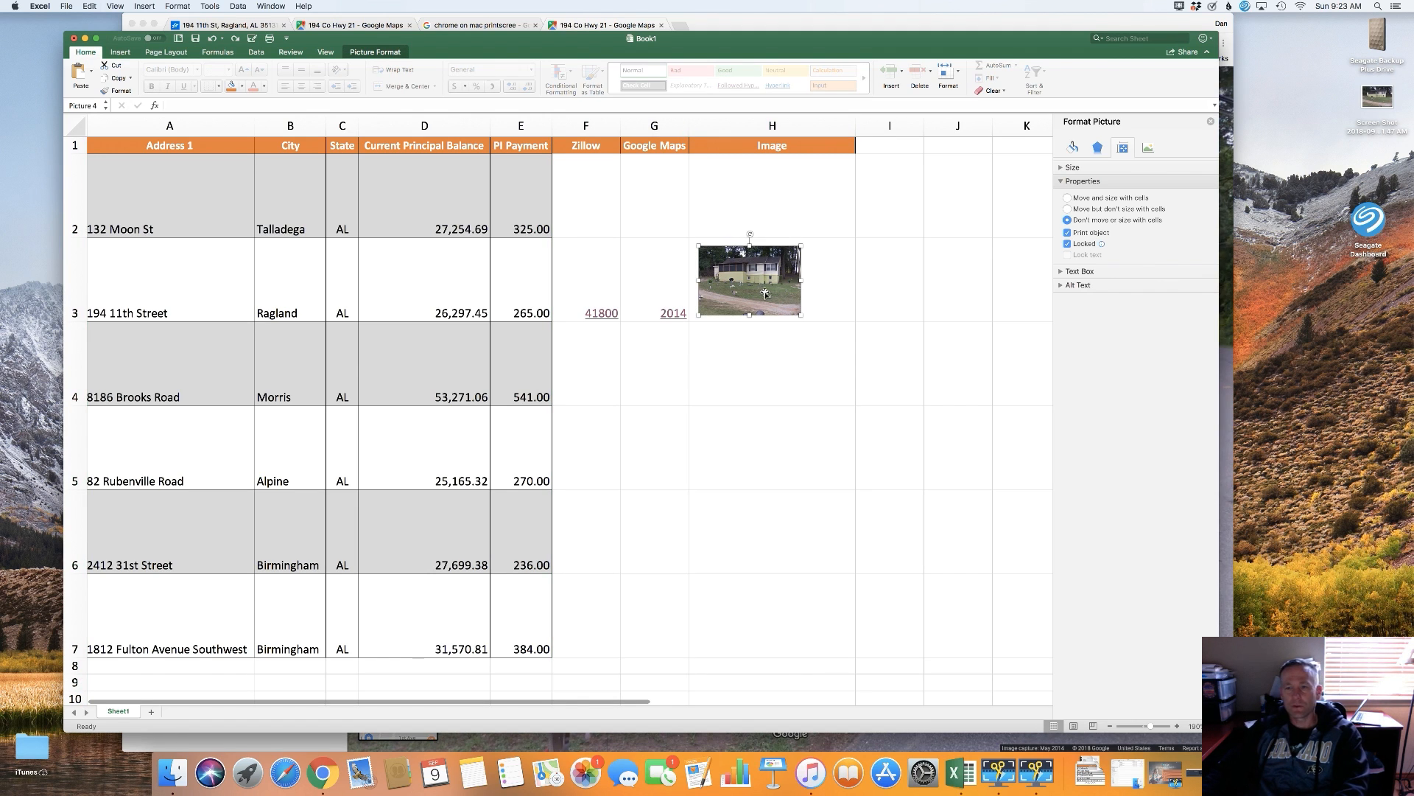
pyautogui.click(1068, 198)
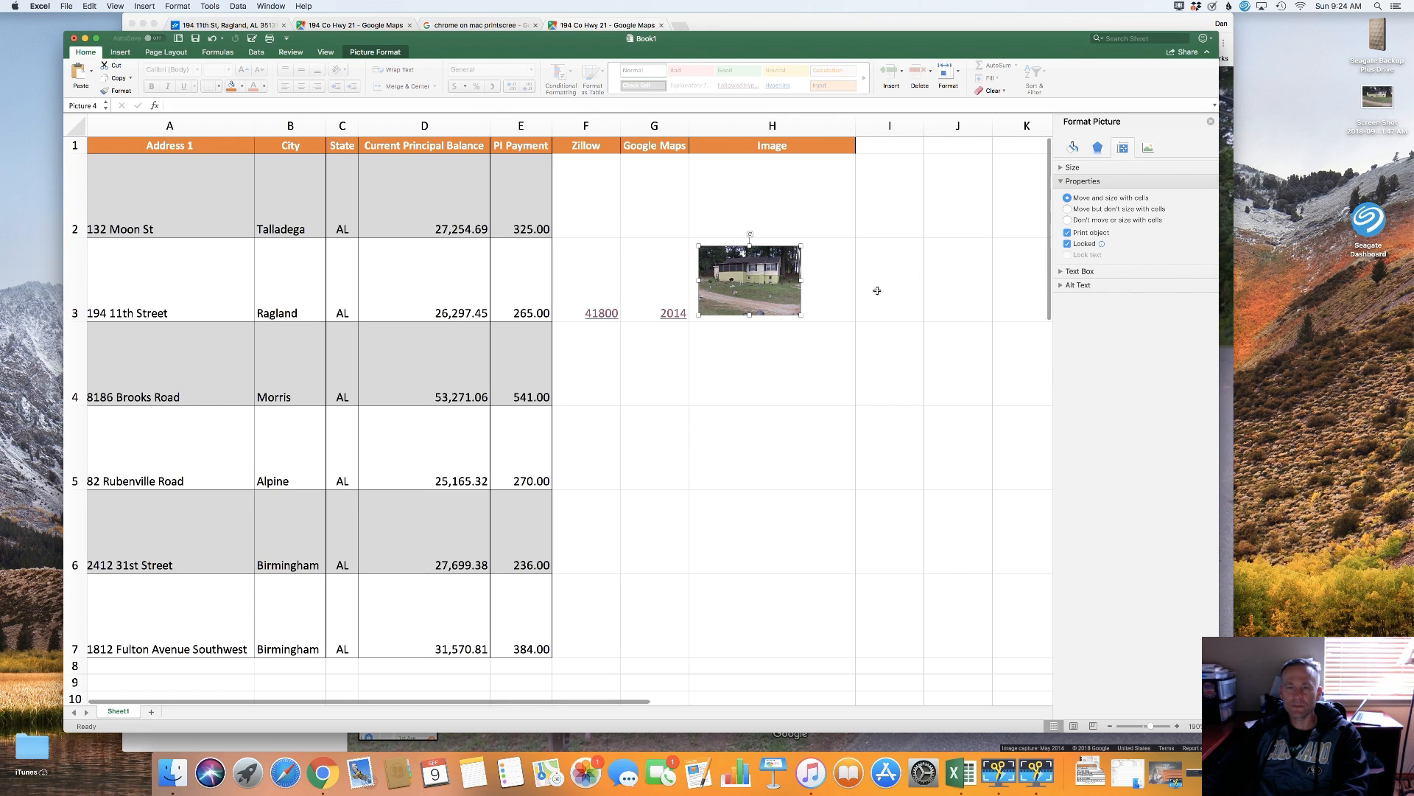
pyautogui.click(830, 267)
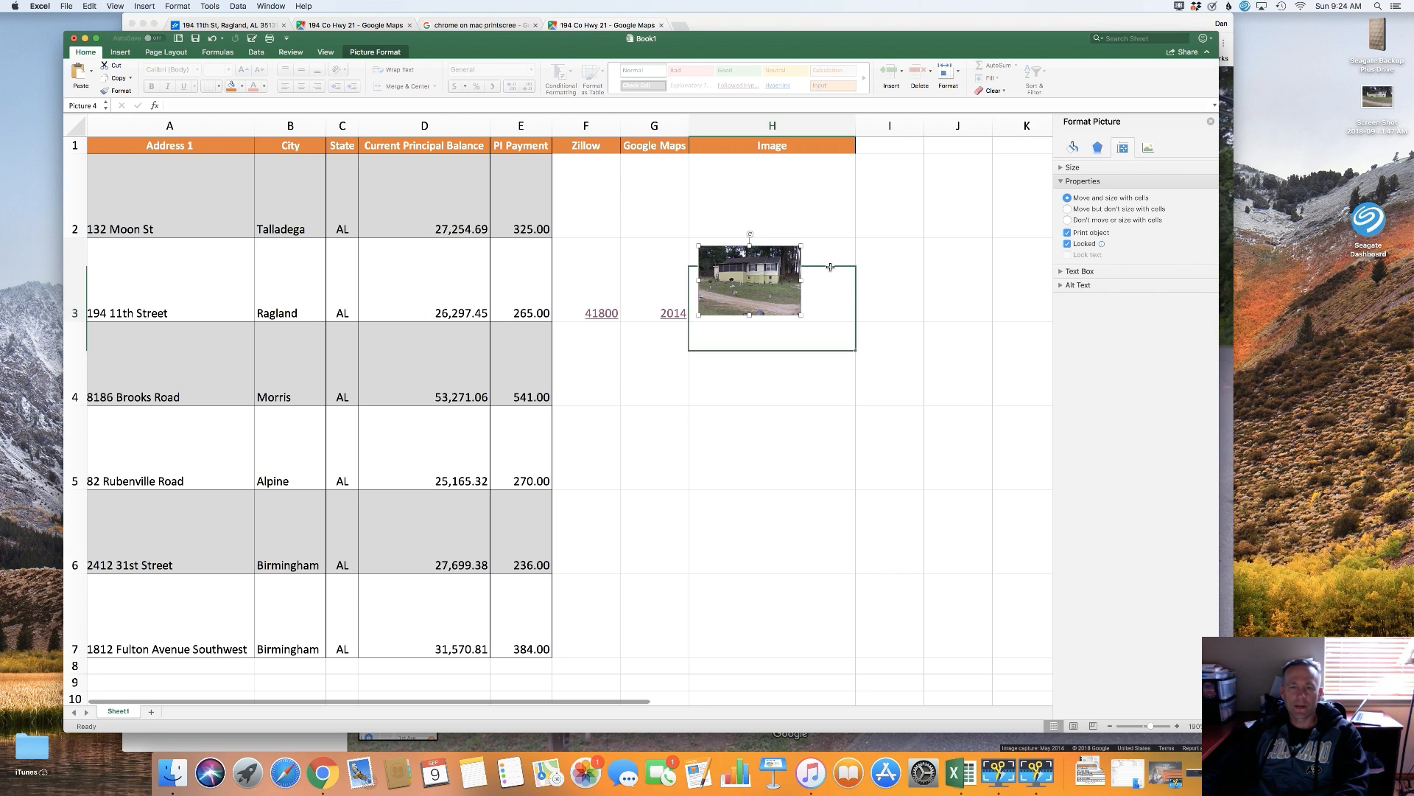
# Insert two blank columns between the PI Payment and Zillow columns.
pyautogui.moveTo(586, 126); pyautogui.dragTo(652, 125)
pyautogui.rightClick(649, 126)
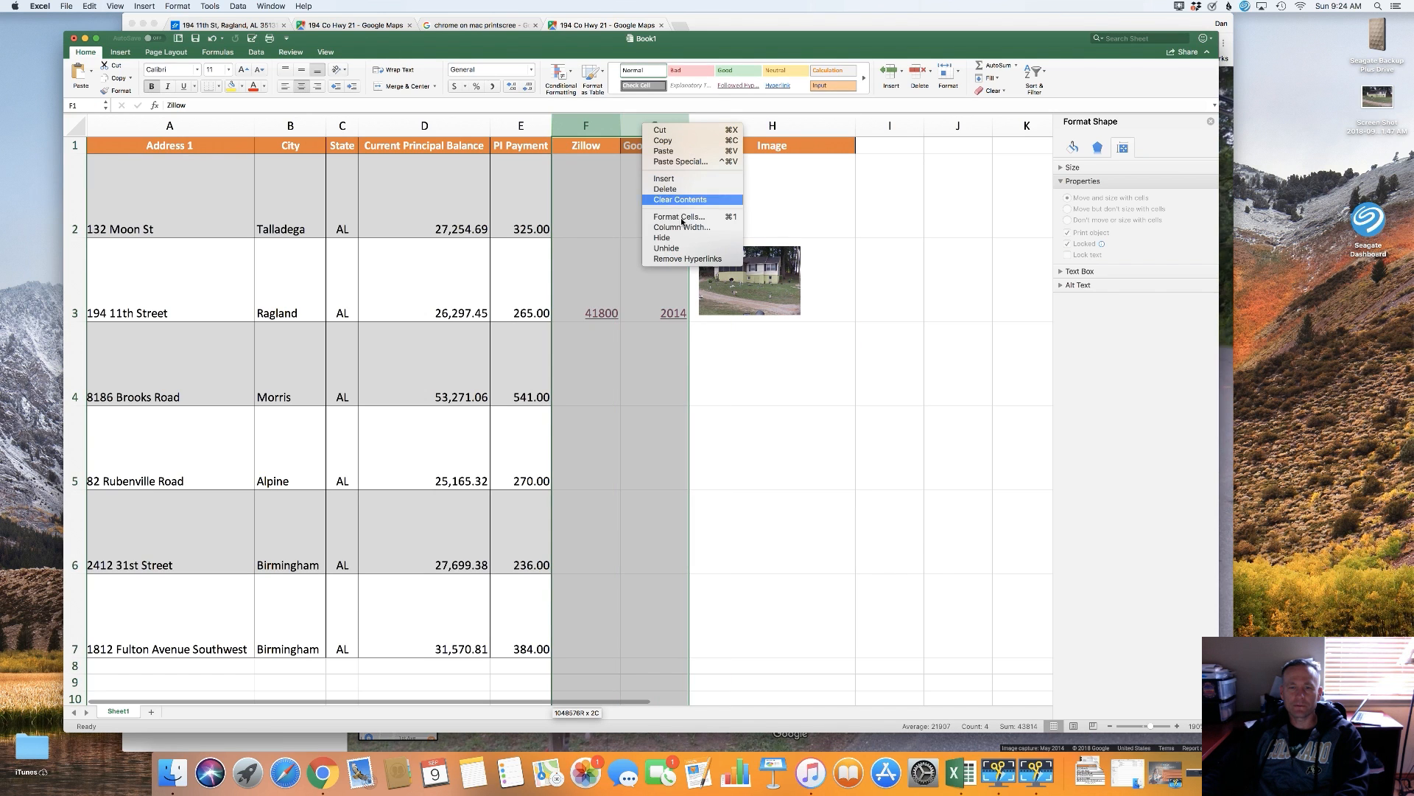
pyautogui.click(667, 179)
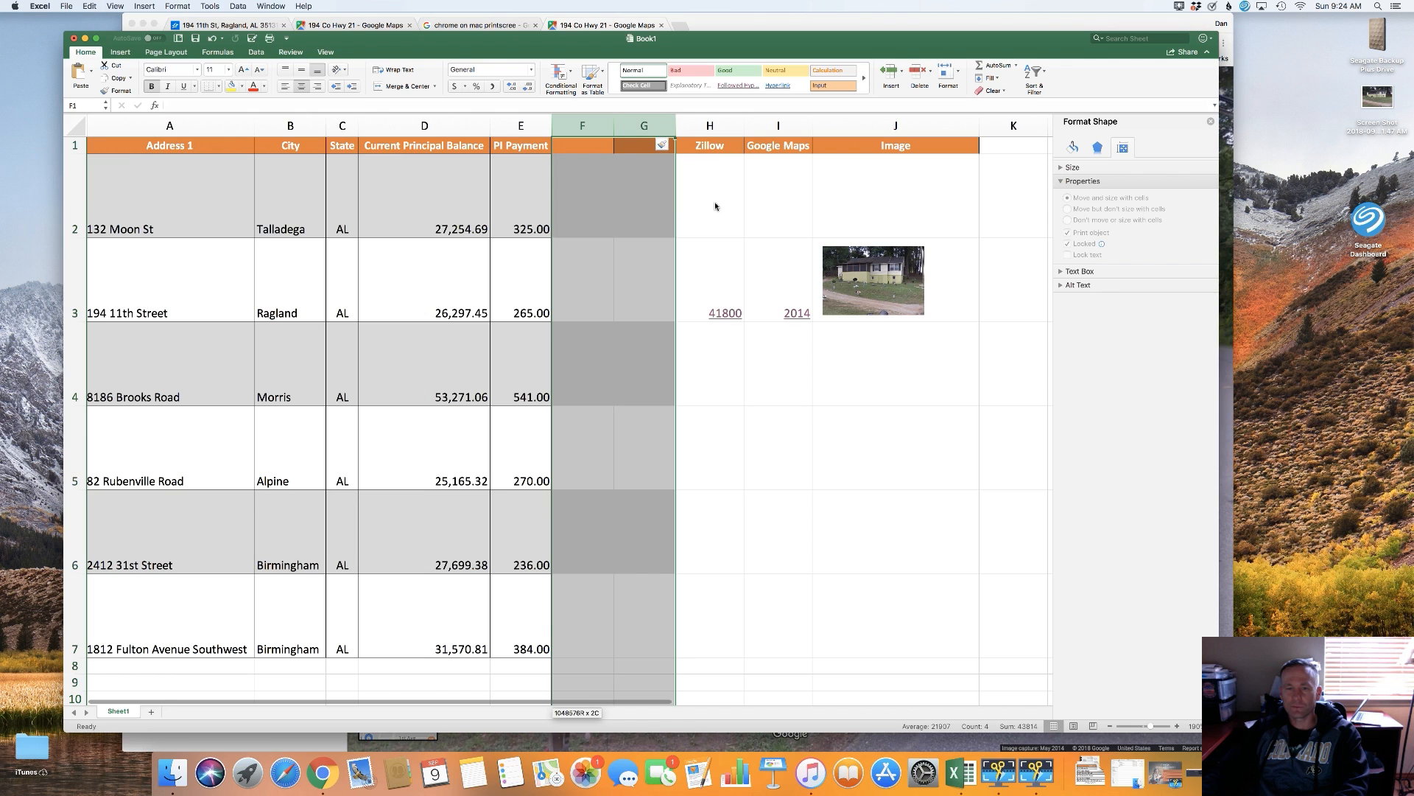
pyautogui.click(407, 306)
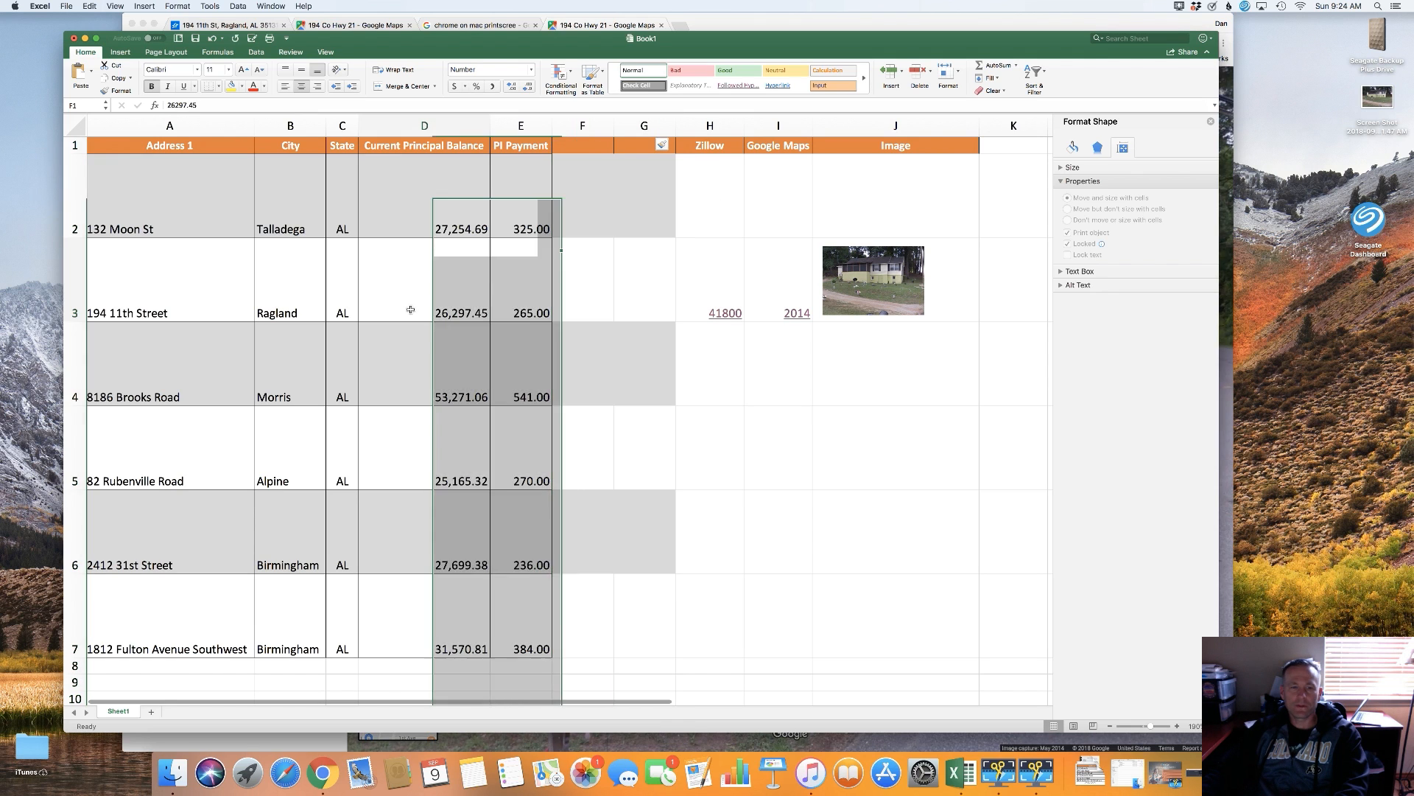
# Reduce the height of row 3 to test how the picture resizes with its cell, and undo the height change.
pyautogui.moveTo(73, 321); pyautogui.dragTo(79, 279)
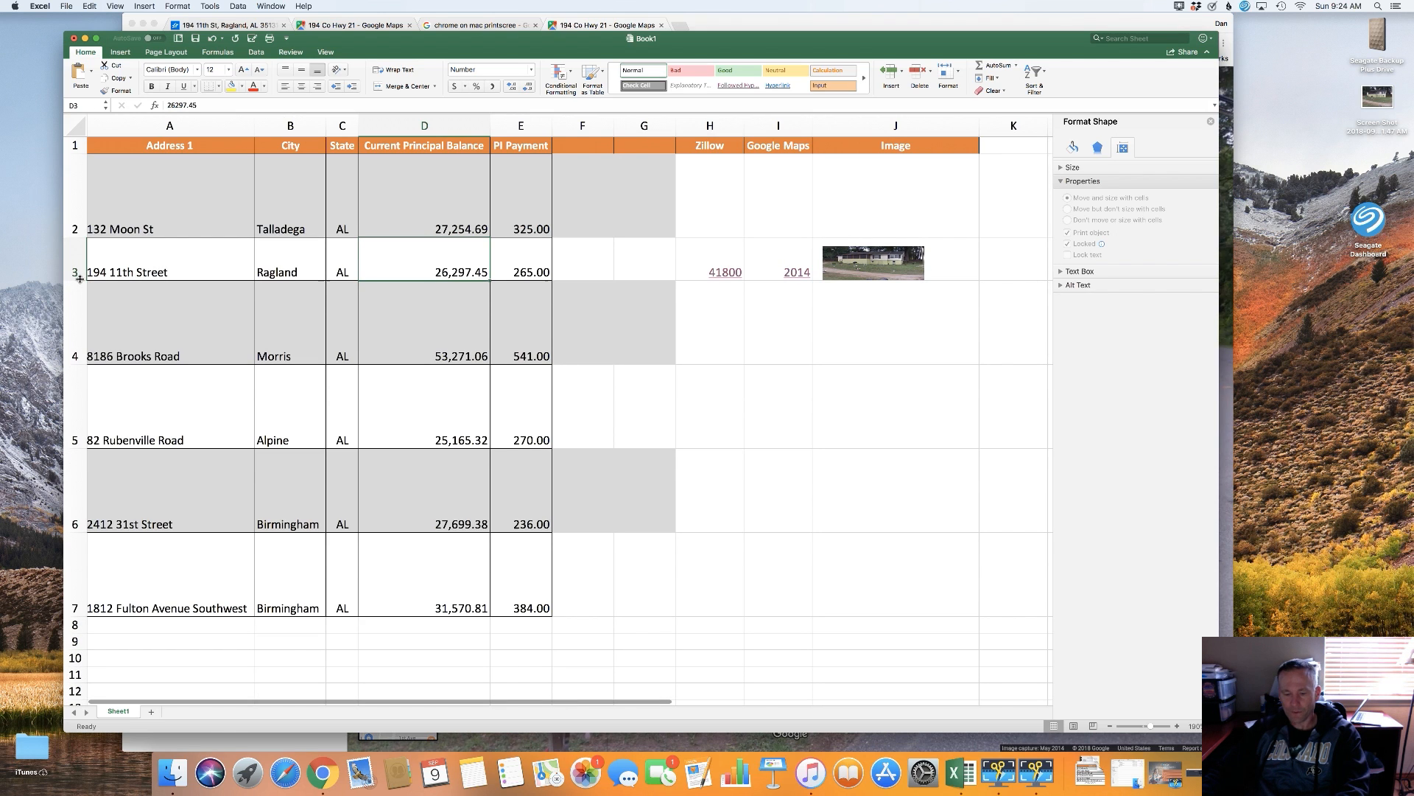
pyautogui.press('super+z')
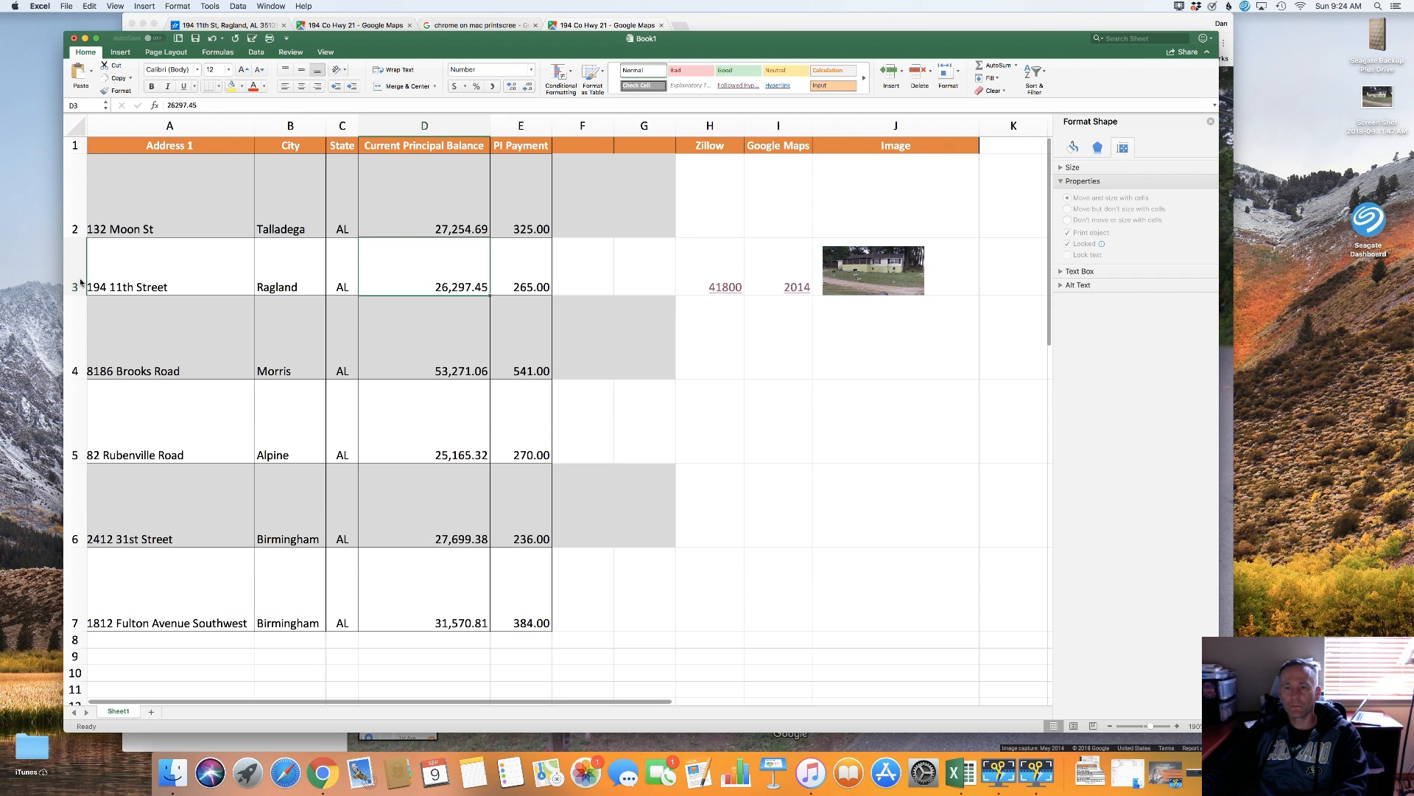
pyautogui.press('super+z')
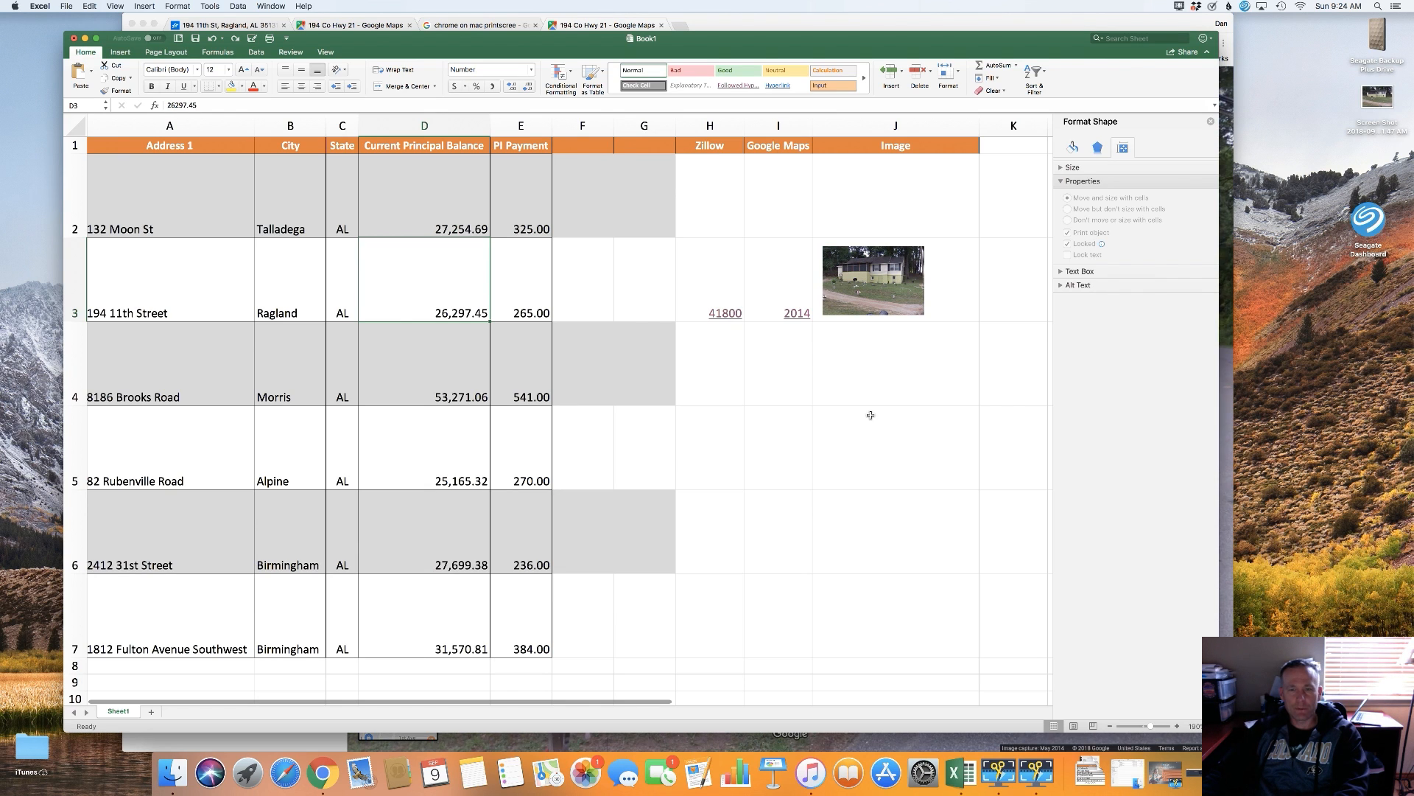
pyautogui.scroll(-1, 899, 388)
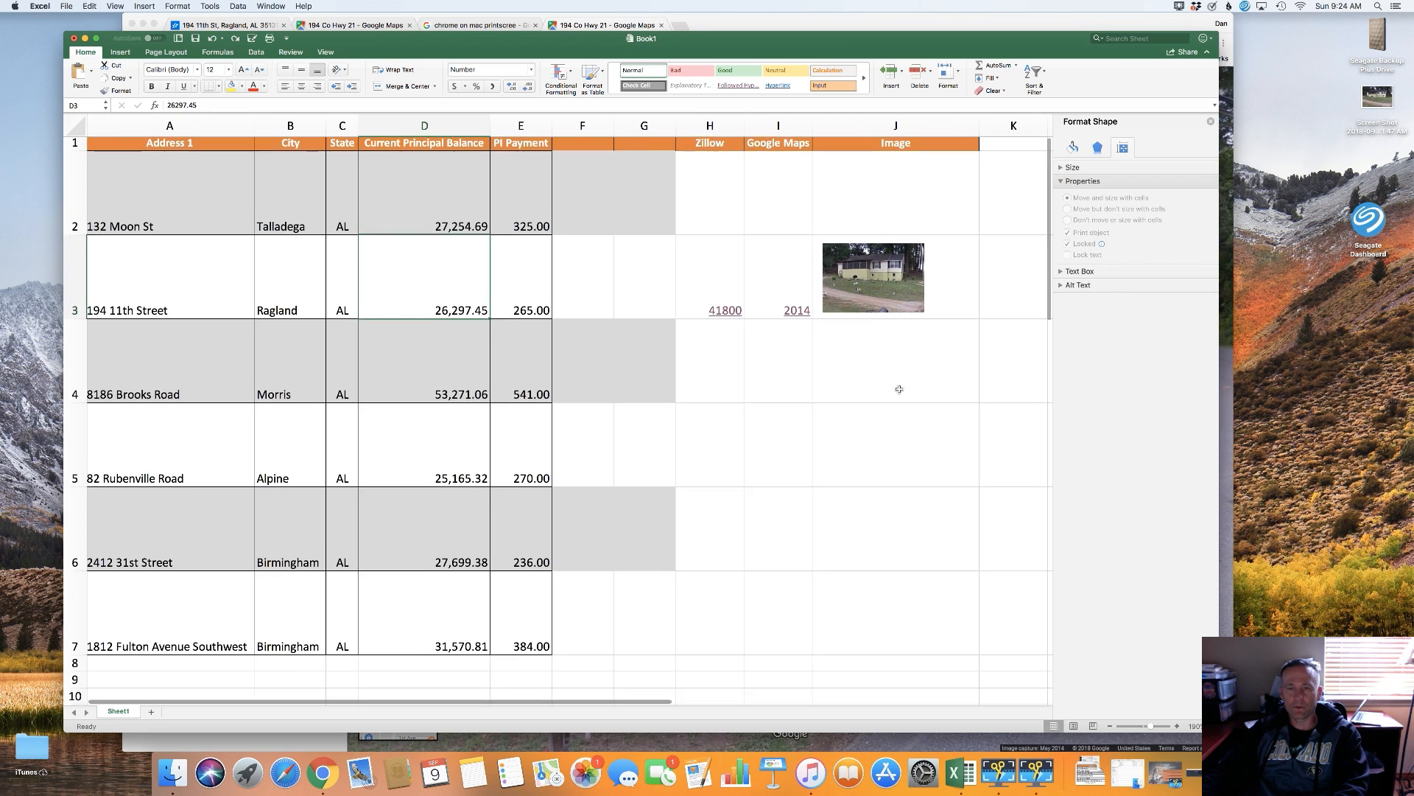
pyautogui.scroll(1, 896, 378)
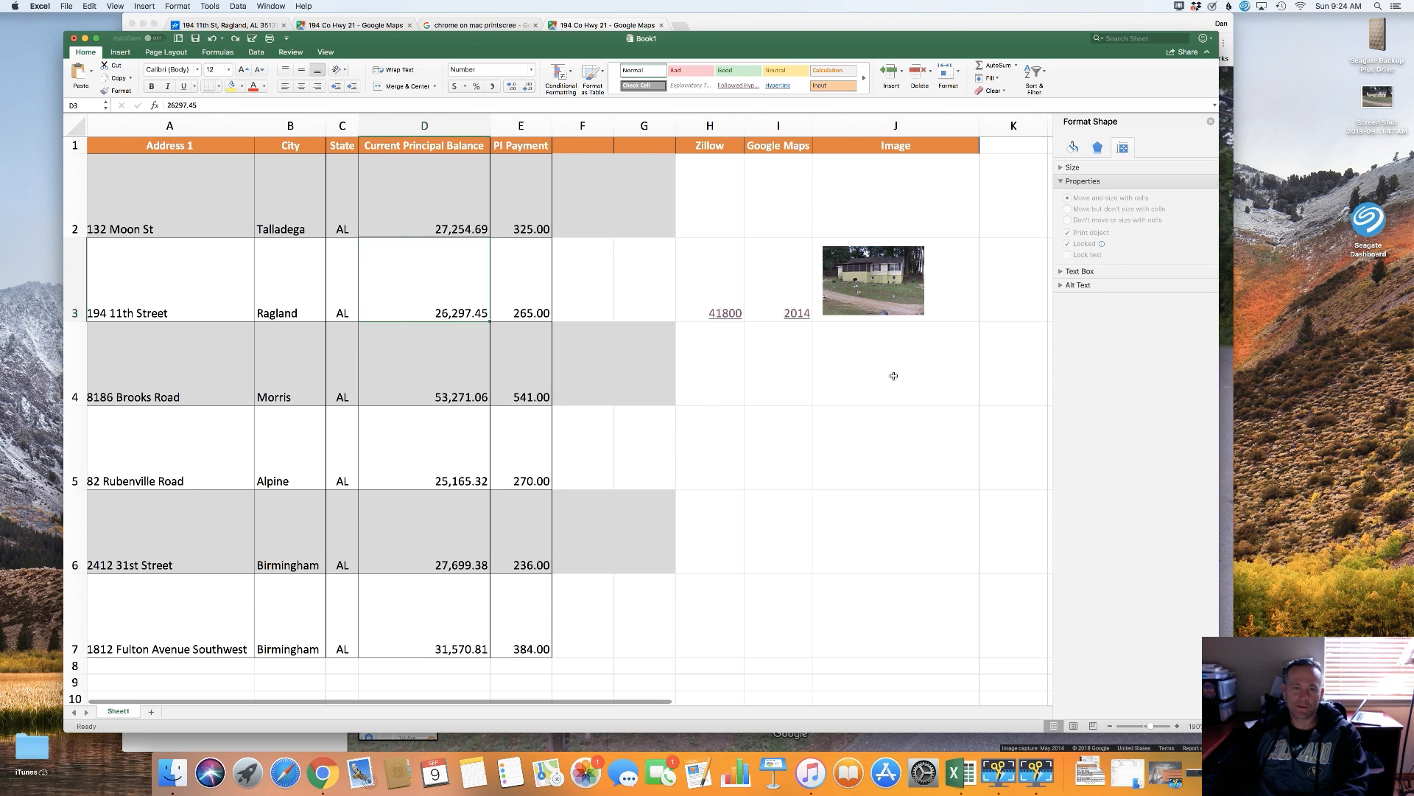
pyautogui.click(1034, 775)
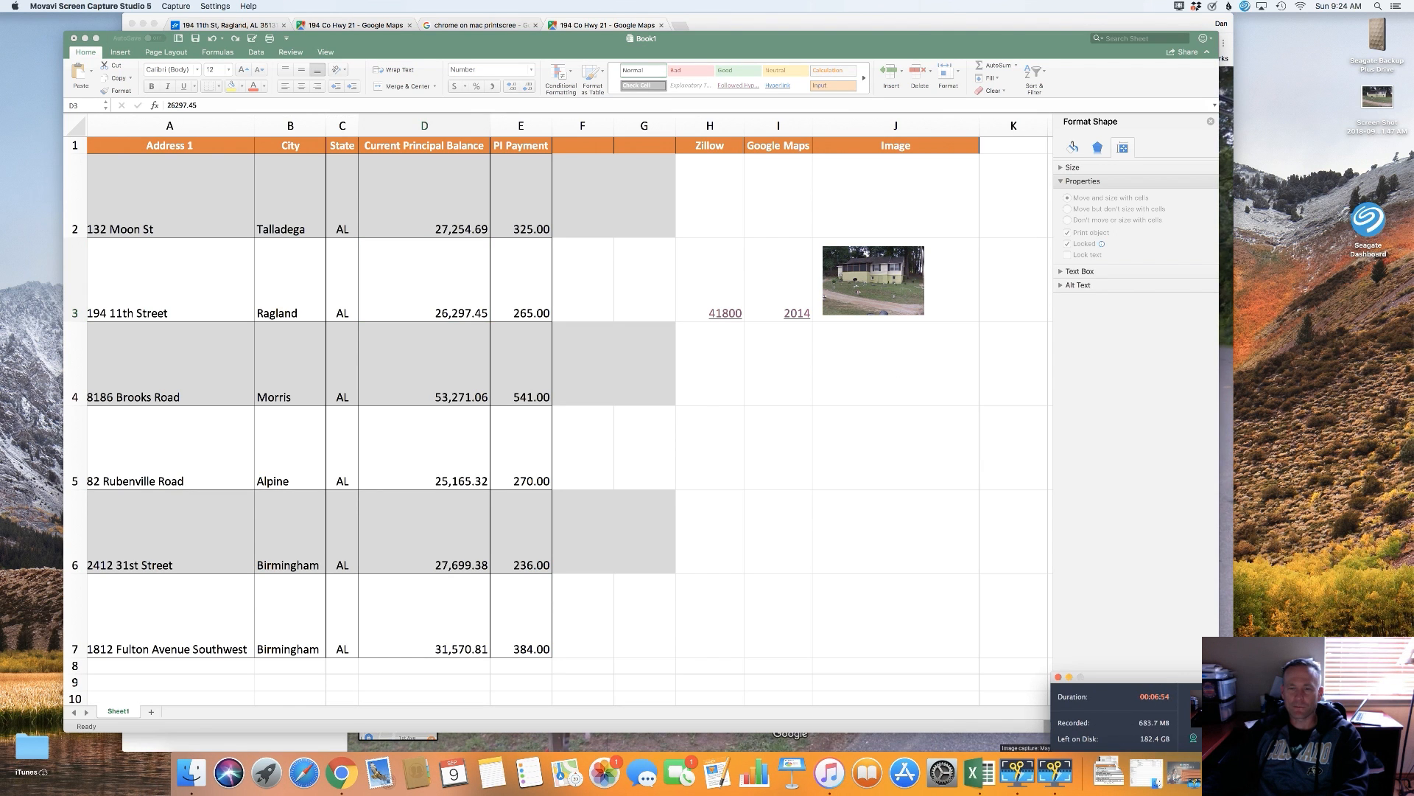